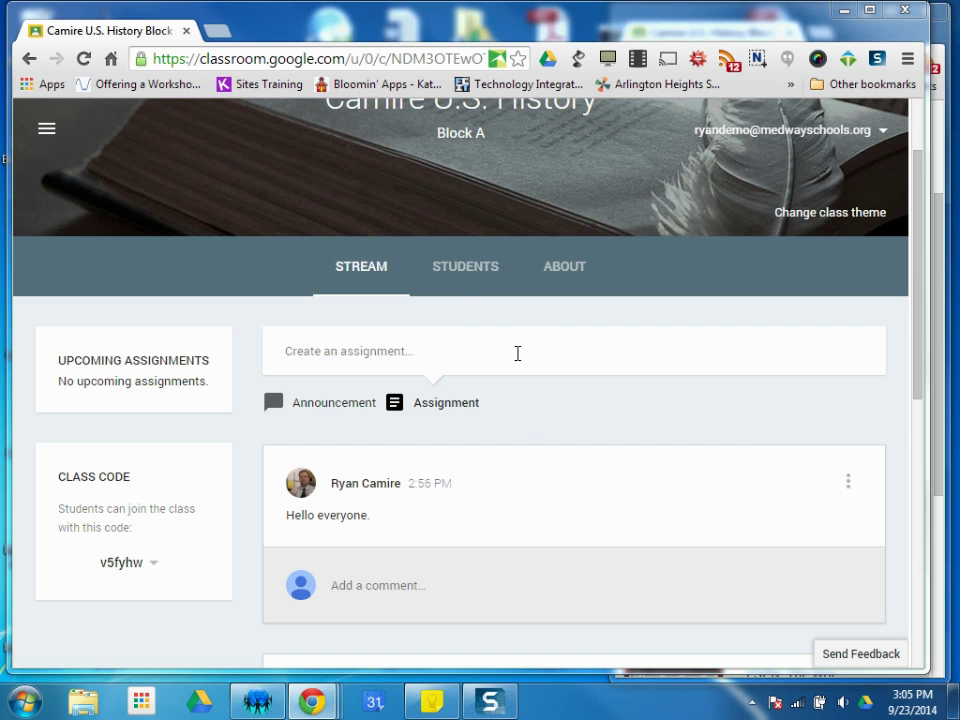
Narrow the teacher's browser window, widen the student's, and check the student's class stream and its post composer without posting.
scroll(540, 428, "up", 1)
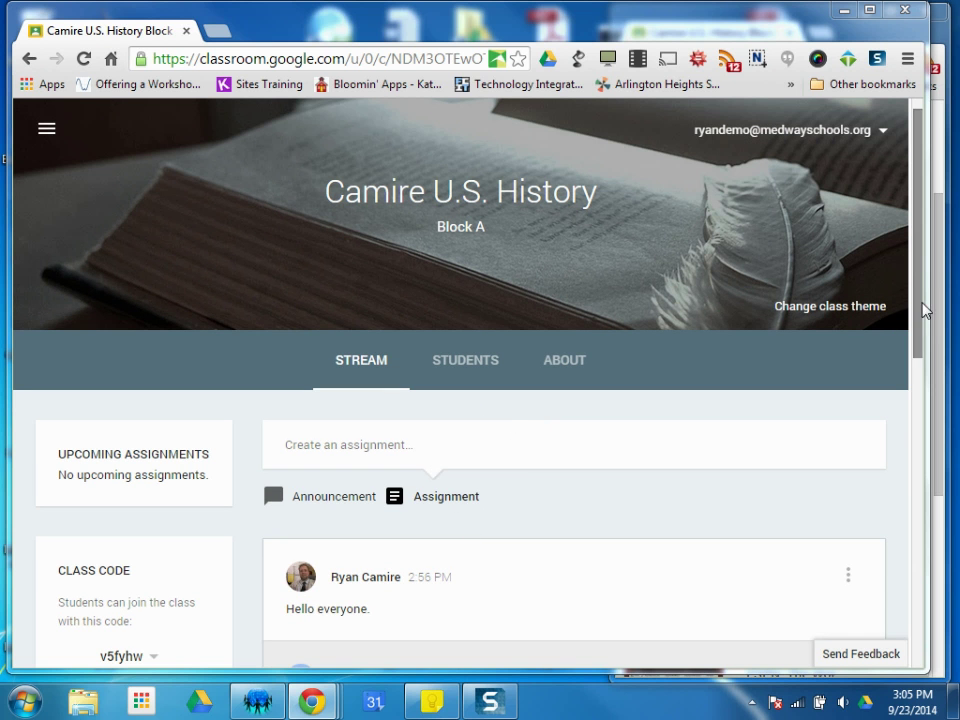
left_click_drag(924, 302, 346, 300)
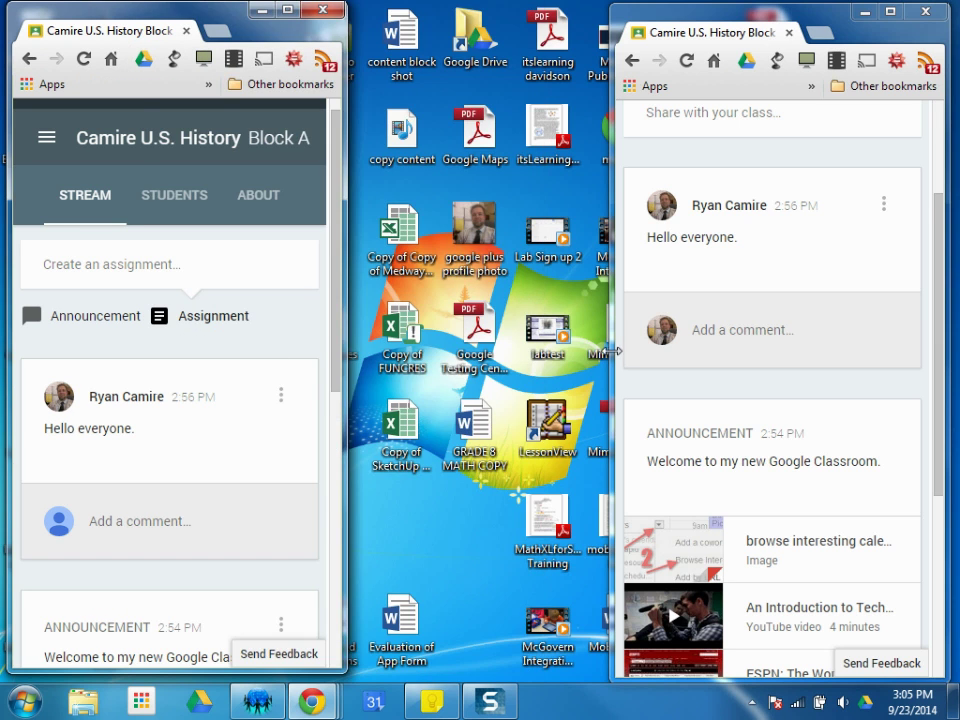
left_click_drag(608, 358, 150, 390)
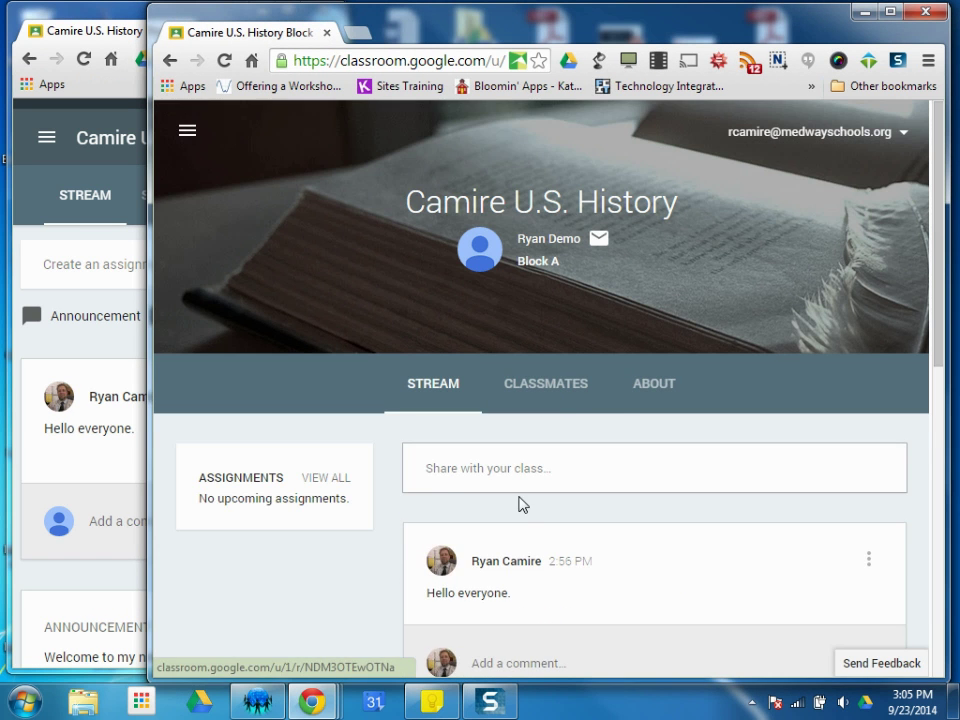
scroll(460, 392, "down", 1)
left_click(492, 376)
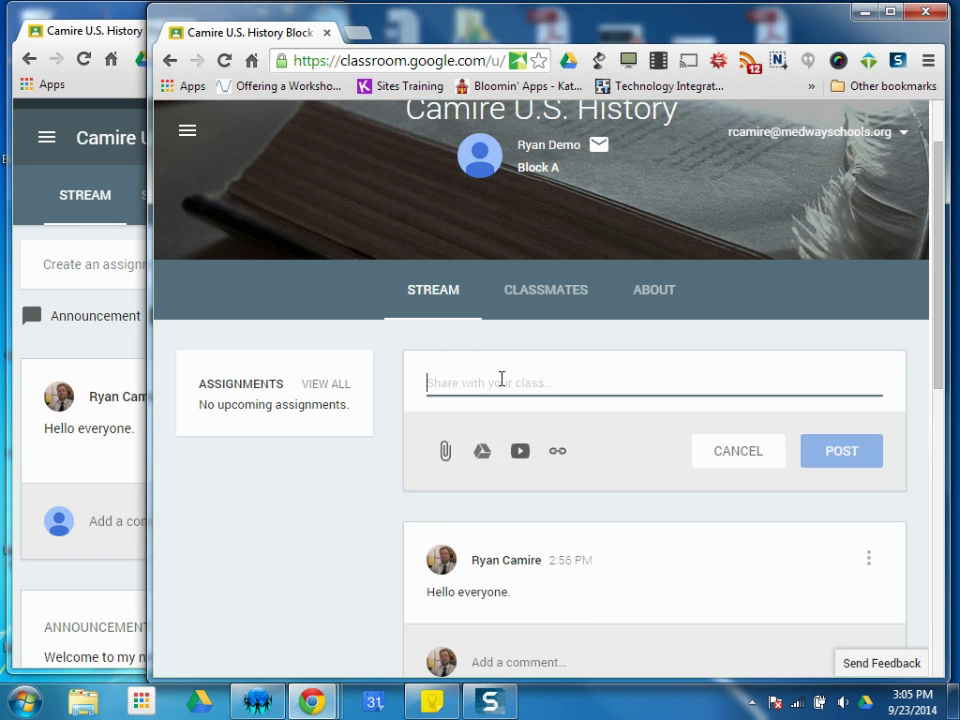
left_click(739, 450)
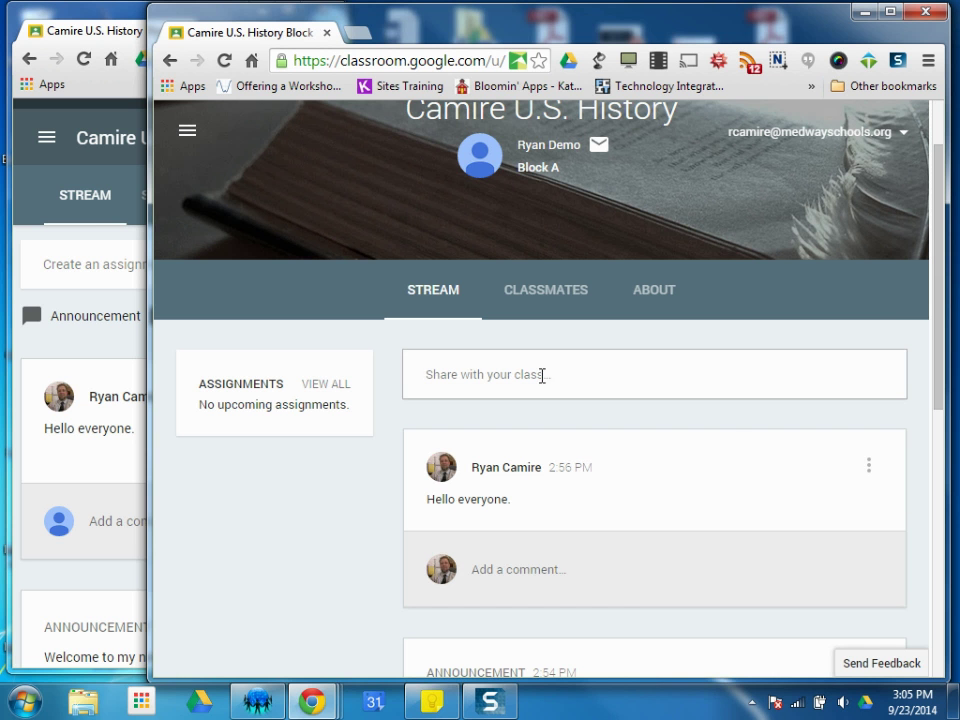
Switch back to a widened teacher window and start a new assignment titled "Semester 1 Writing".
left_click_drag(158, 330, 622, 322)
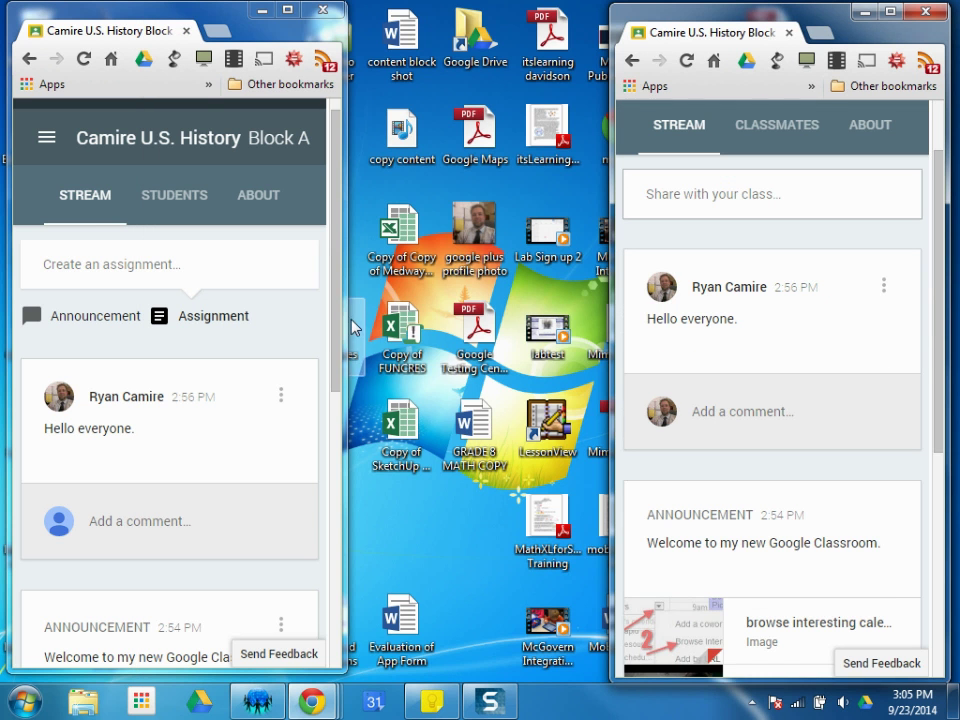
left_click_drag(383, 330, 928, 330)
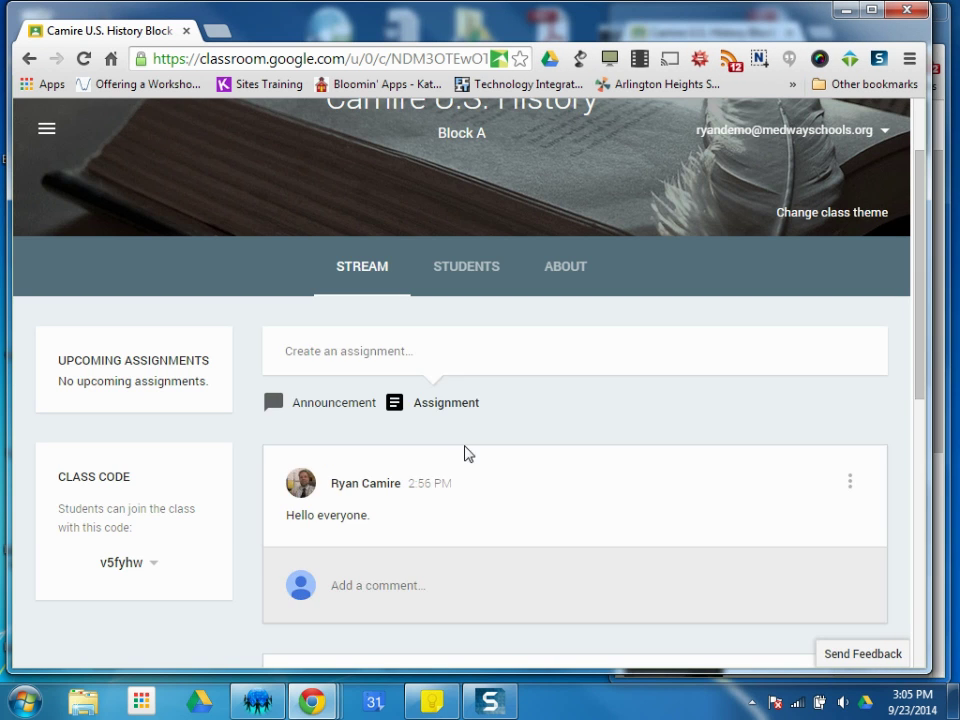
left_click(446, 405)
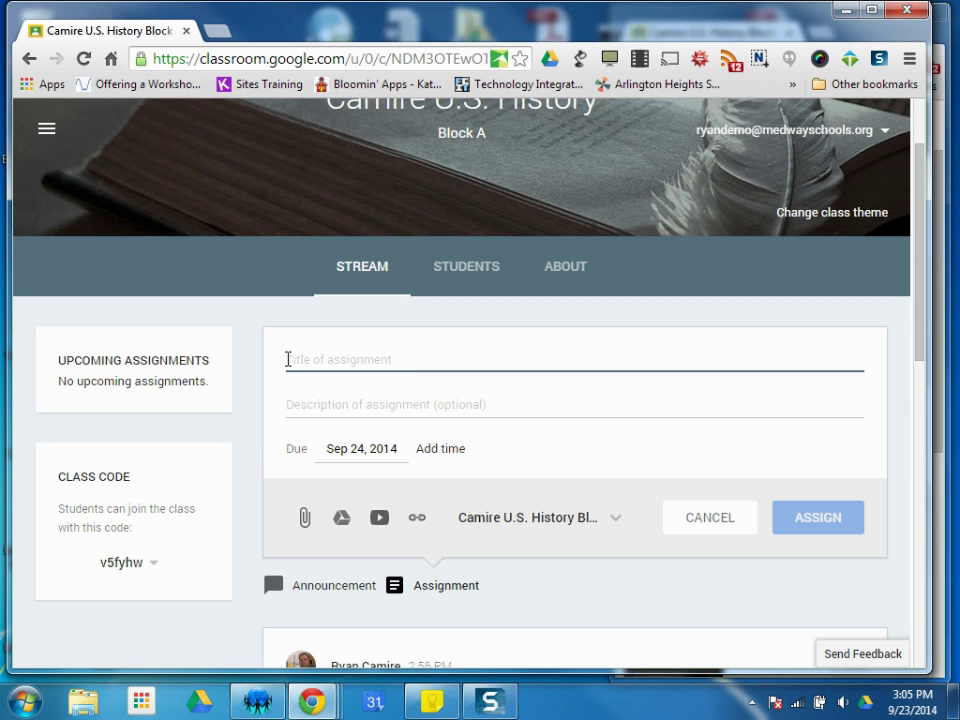
left_click(334, 356)
type("Semester 1 Writing")
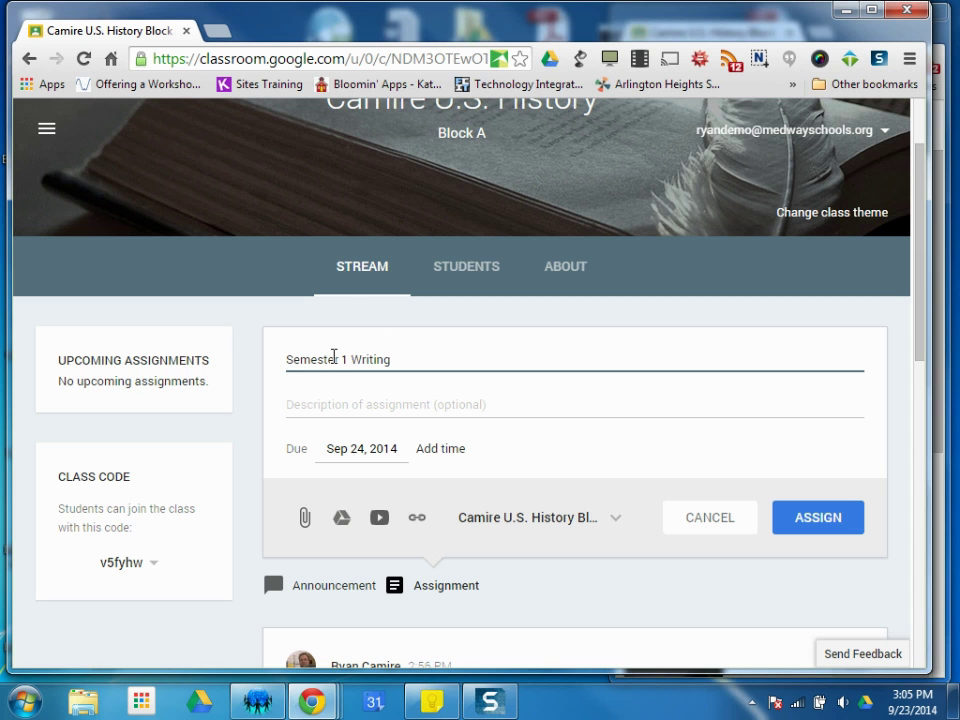
Enter the assignment description "Please describe, using a five paragraph essay, your favorite summer activity.".
left_click(386, 403)
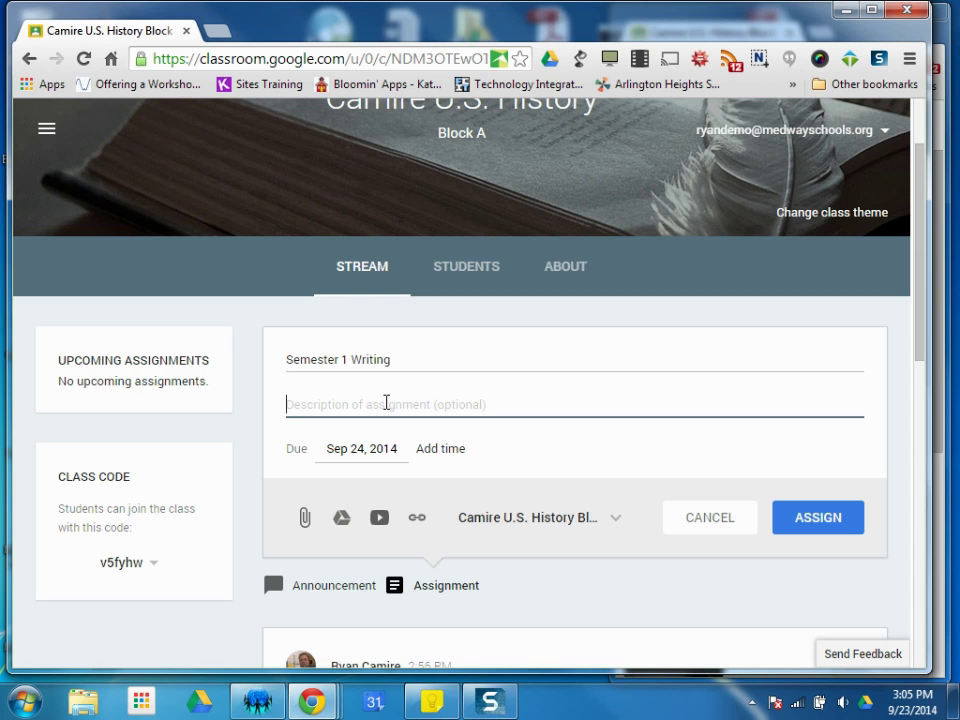
type("P")
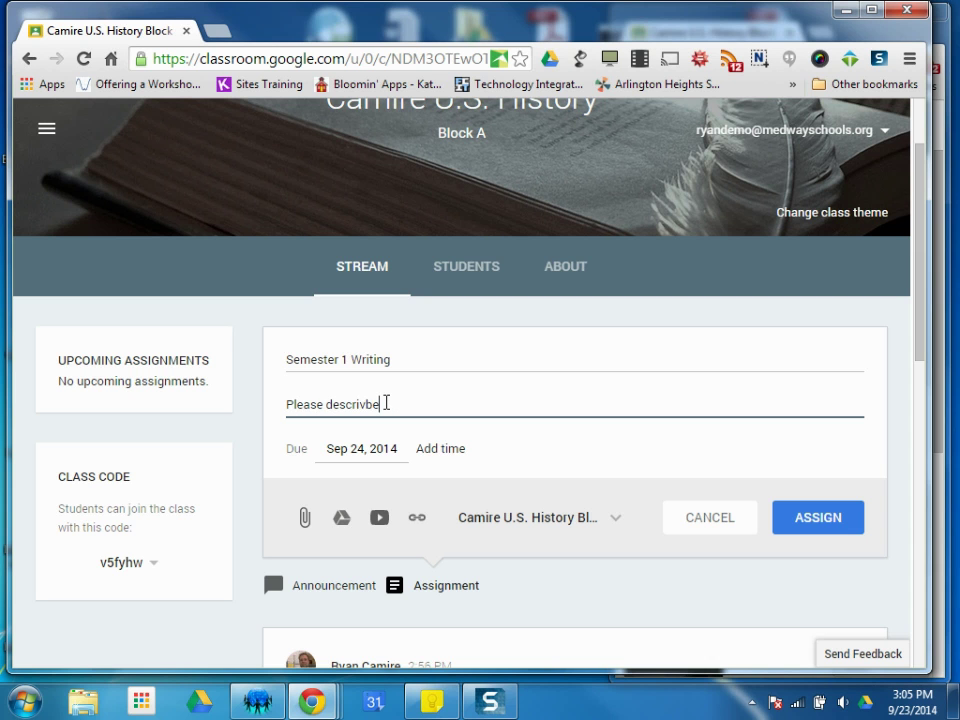
type("lease describe, using a five paragraph essay,")
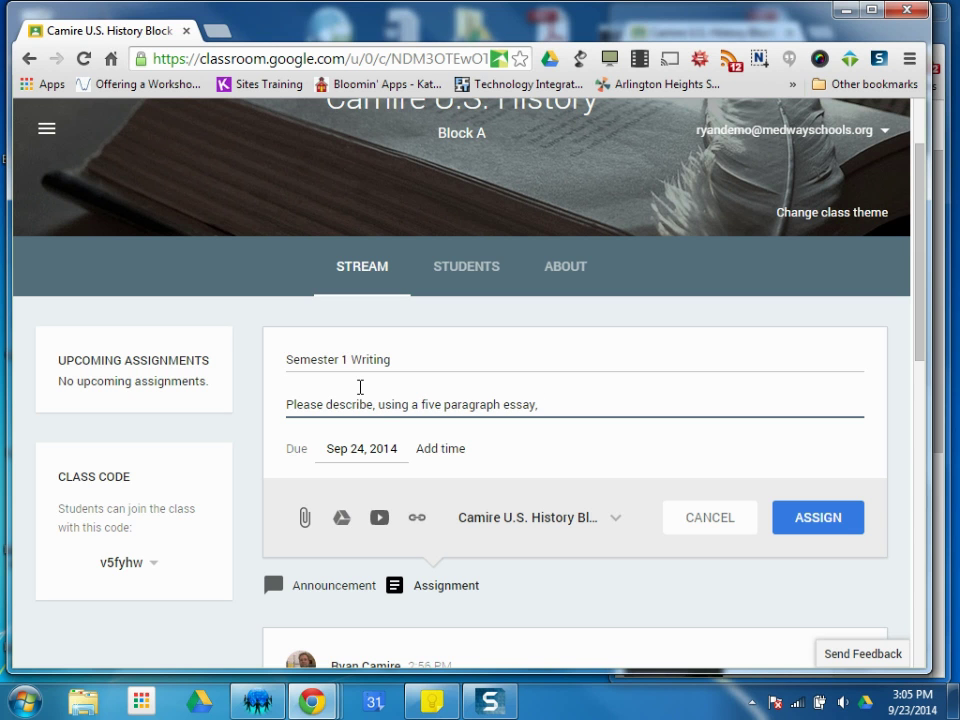
type(" your favorite summer activity.")
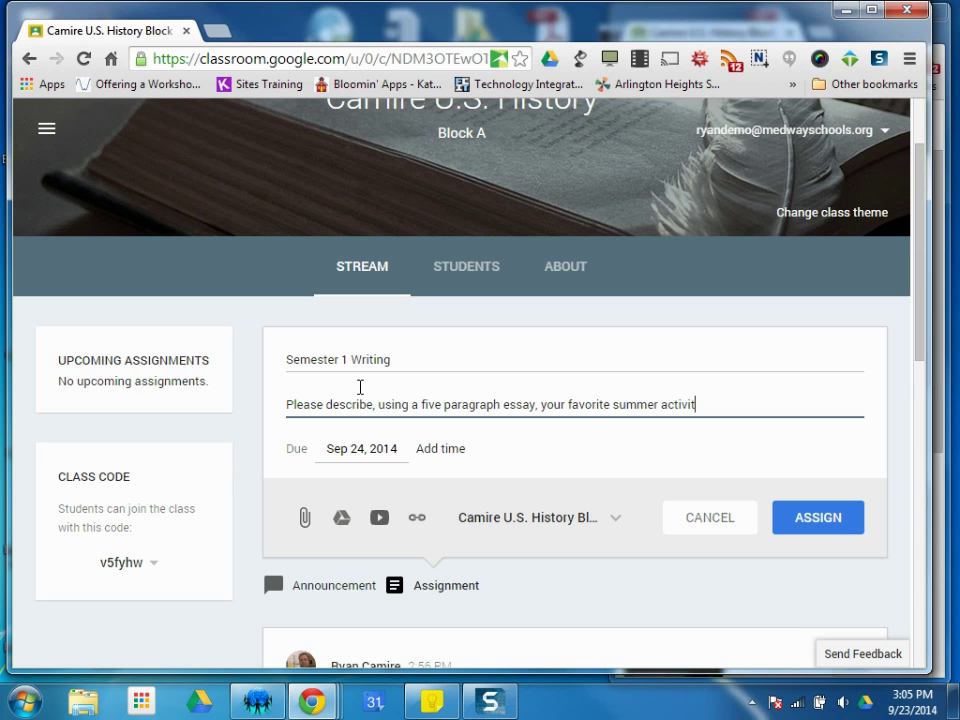
Set the assignment's due date to Sep 26, 2014 and add a due time of 11:59 PM.
left_click(380, 453)
left_click(486, 622)
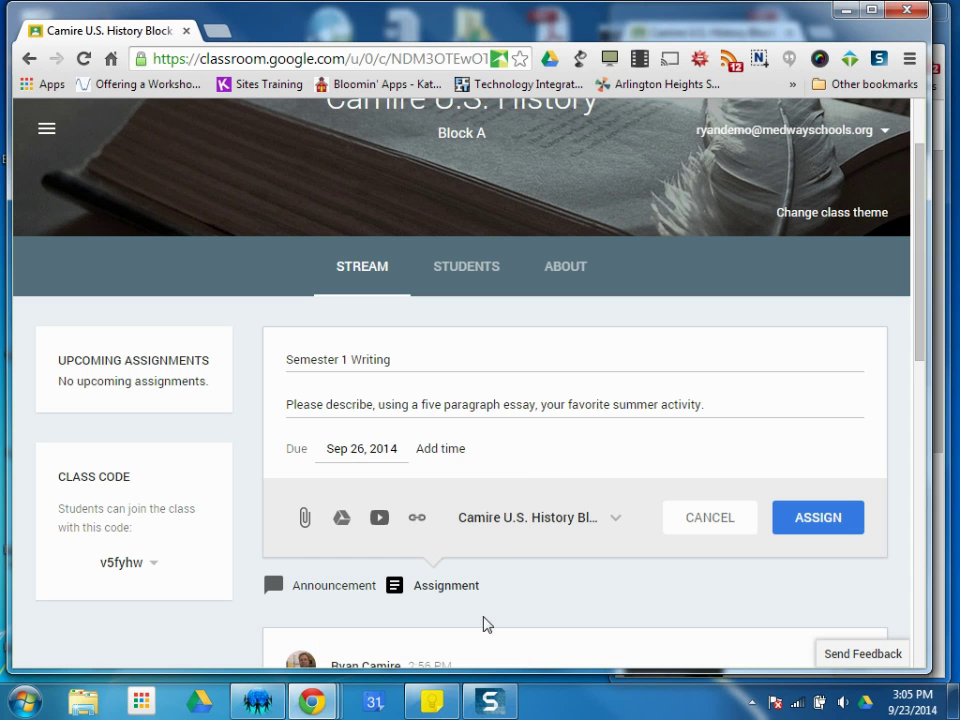
left_click(441, 449)
Add the Block E U.S. History class alongside Block A and publish the assignment to both.
left_click(608, 522)
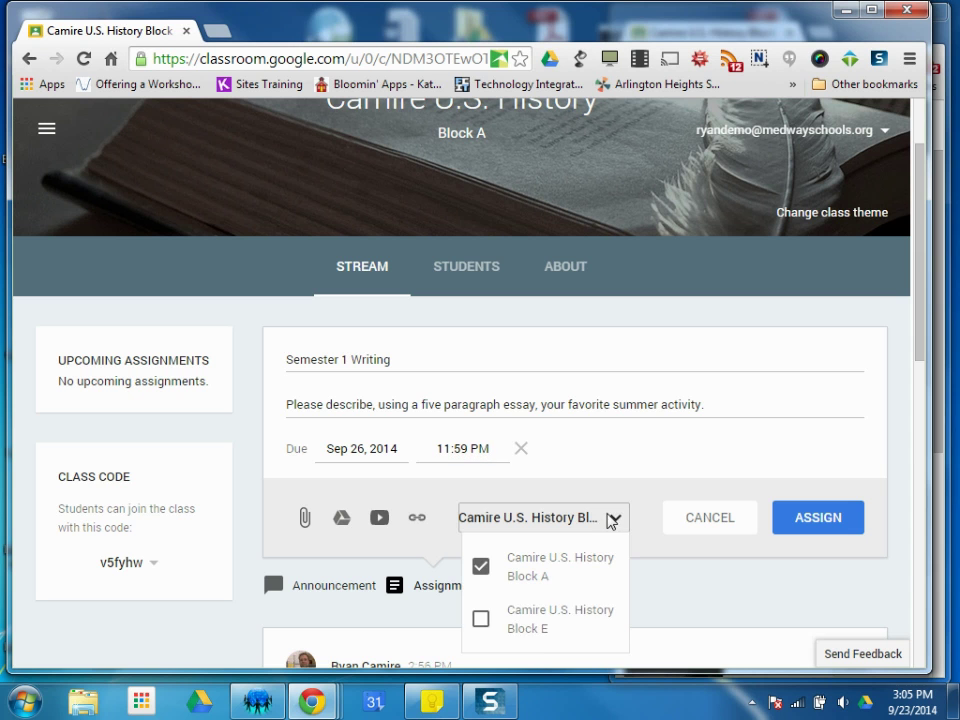
left_click(482, 621)
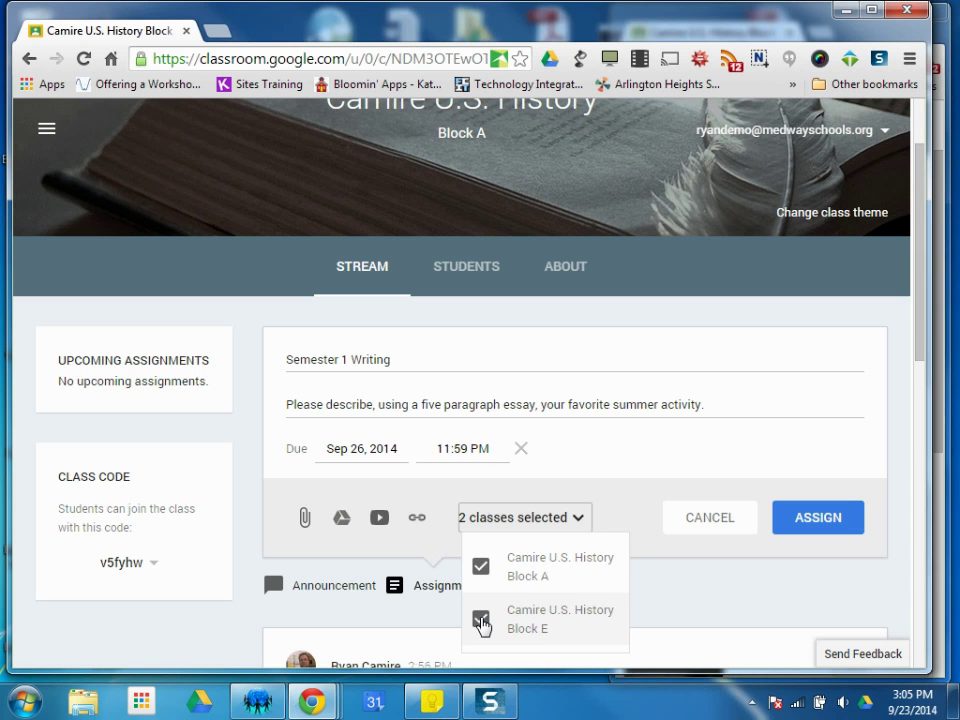
left_click(842, 518)
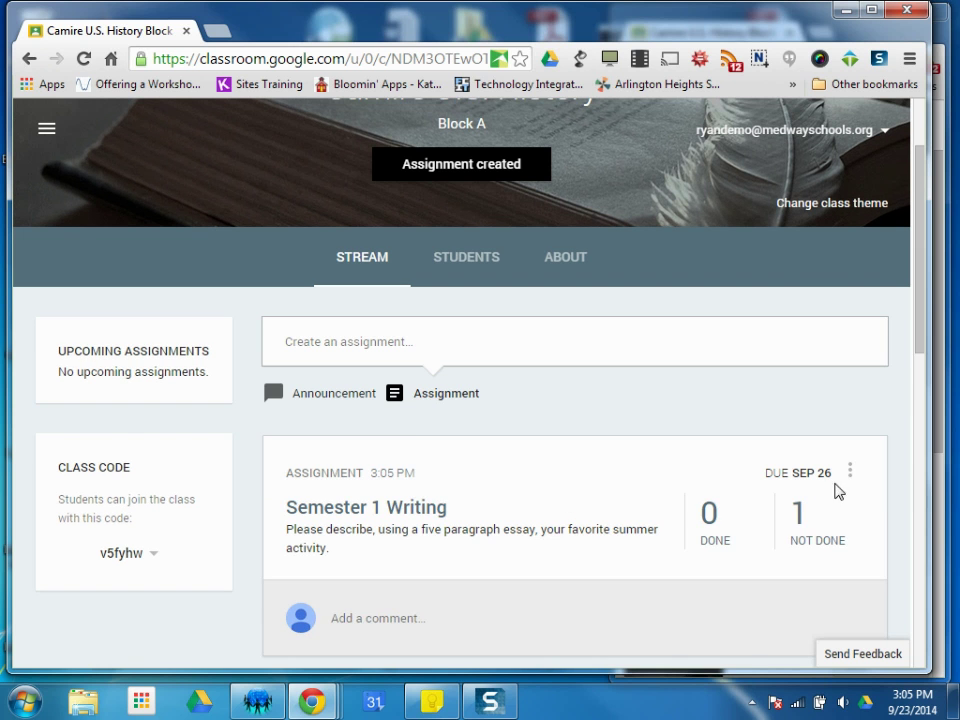
Open a new comment on the Semester 1 Writing assignment in the teacher's stream.
scroll(715, 523, "down", 1)
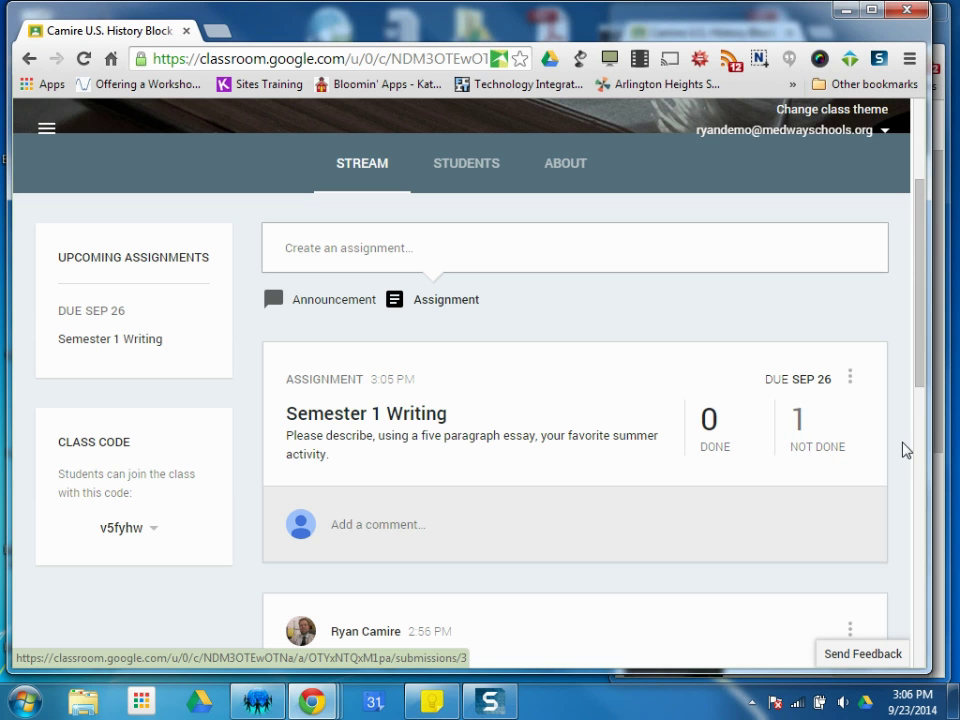
left_click(367, 529)
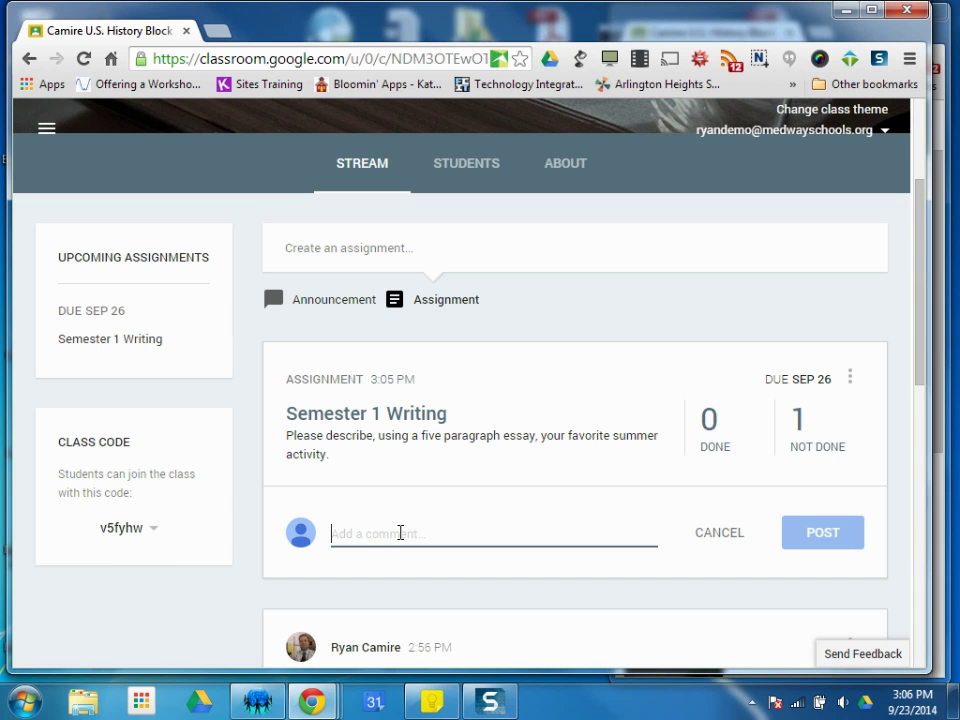
type("What do you mean by summer acti")
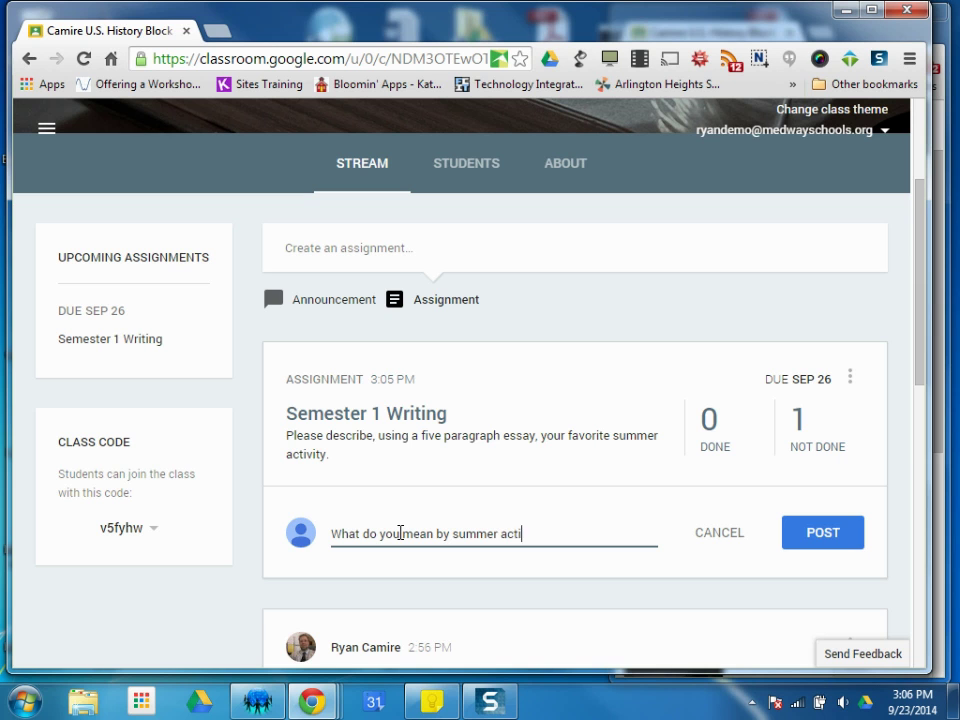
key("BackSpace")
key("BackSpace")
key("BackSpace")
key("BackSpace")
key("BackSpace")
key("BackSpace")
key("BackSpace")
key("BackSpace")
key("BackSpace")
key("BackSpace")
key("BackSpace")
key("BackSpace")
key("BackSpace")
key("BackSpace")
key("BackSpace")
key("BackSpace")
key("BackSpace")
key("BackSpace")
key("BackSpace")
key("BackSpace")
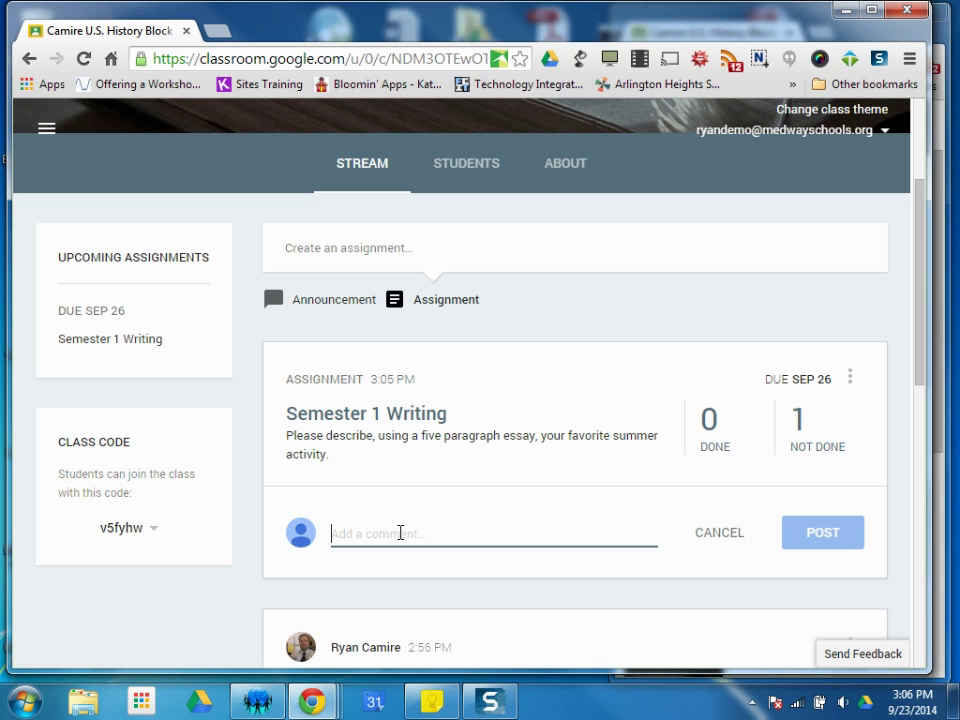
Post the teacher comment "Make sure it is a summer activity not winter." on the Semester 1 Writing assignment.
type("Mak")
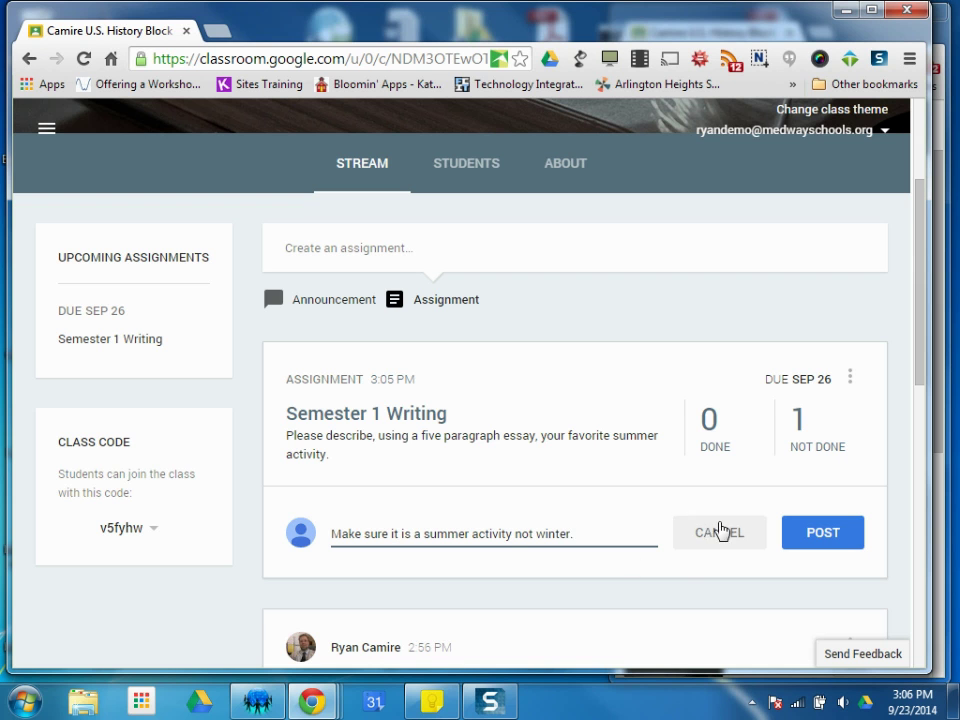
left_click(848, 537)
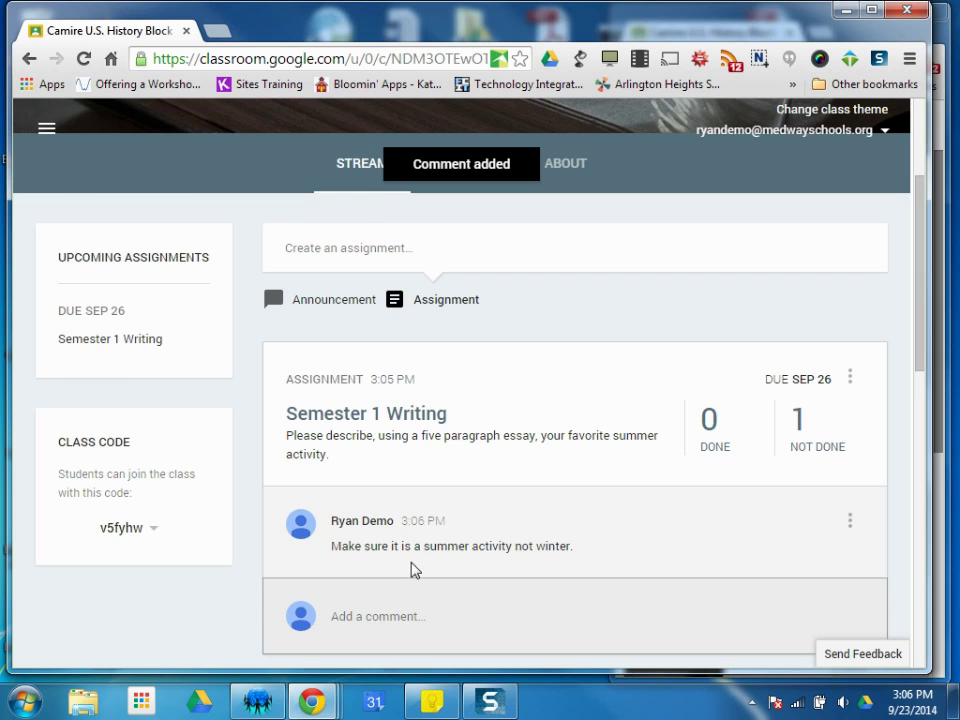
Narrow the teacher's window, widen the student's, and load the newly posted assignment into the student's stream.
scroll(413, 572, "down", 1)
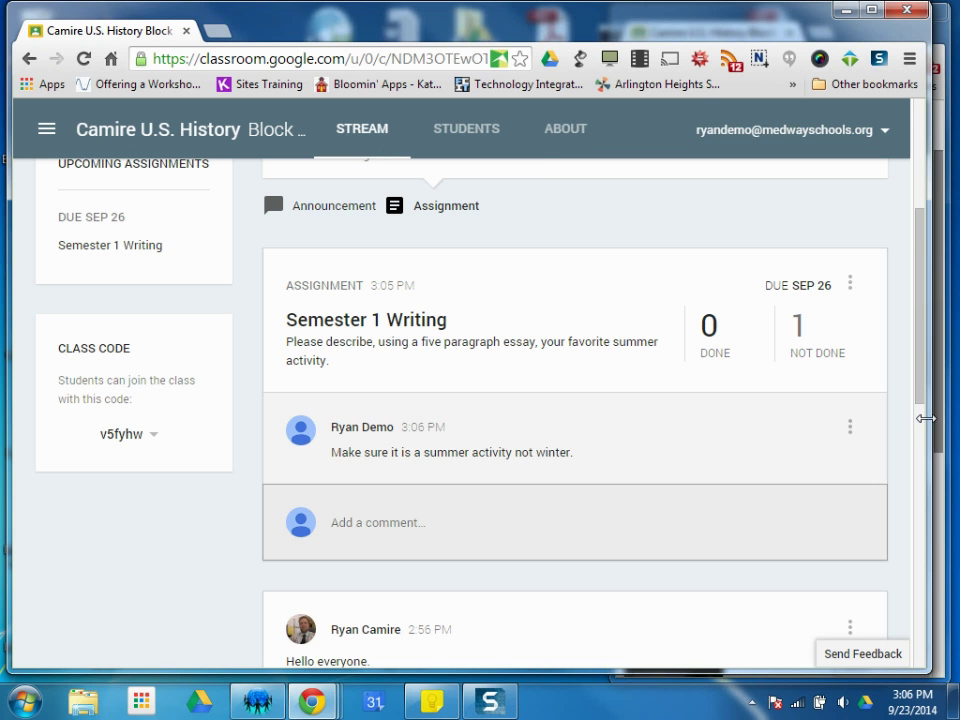
left_click_drag(925, 418, 347, 418)
left_click_drag(613, 401, 37, 392)
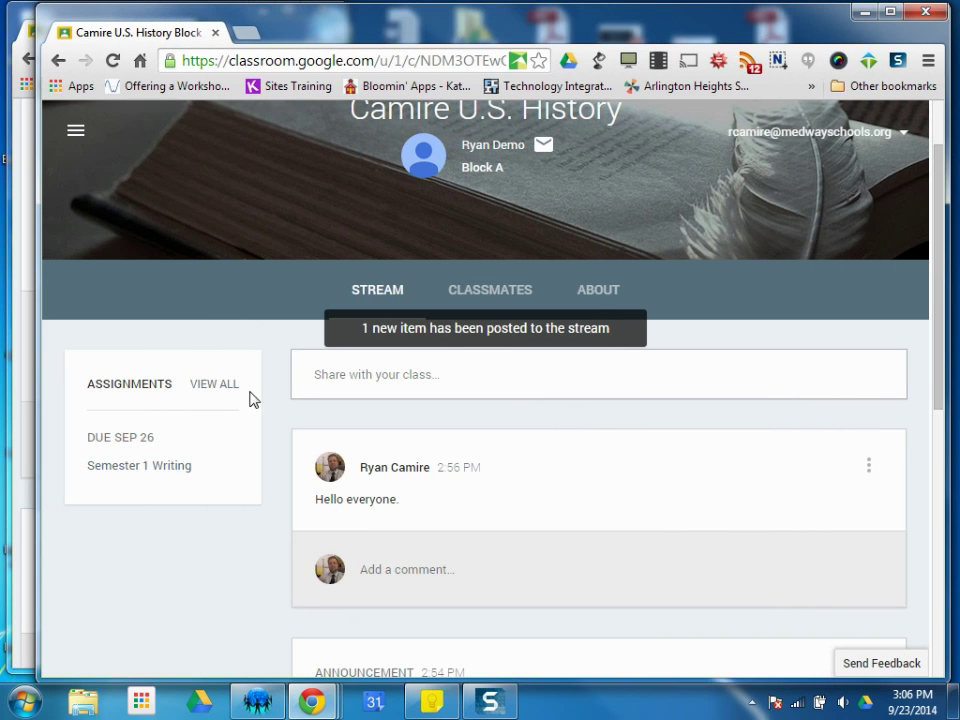
left_click(455, 334)
scroll(600, 420, "down", 1)
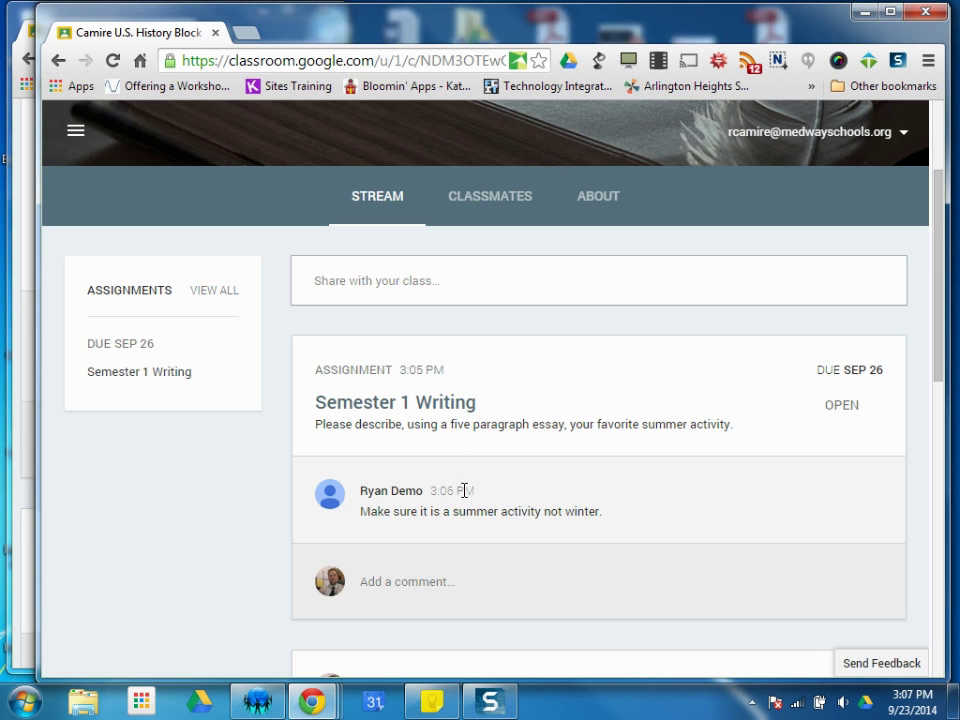
As the student, post the comment "Is swimming a summer activity?" on the Semester 1 Writing assignment.
left_click(436, 578)
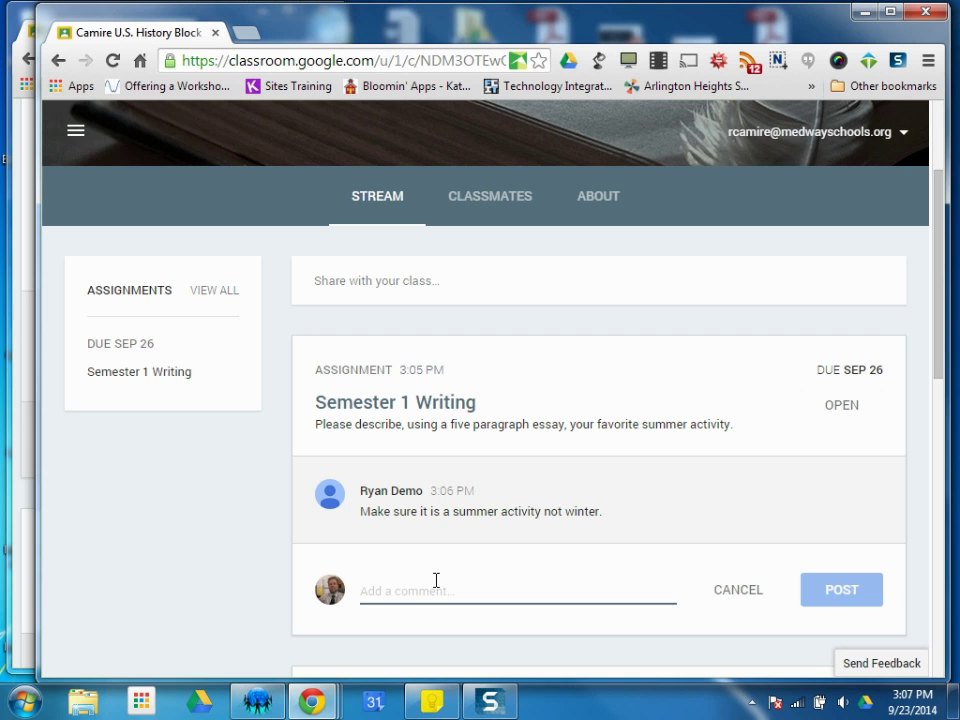
type("Is s")
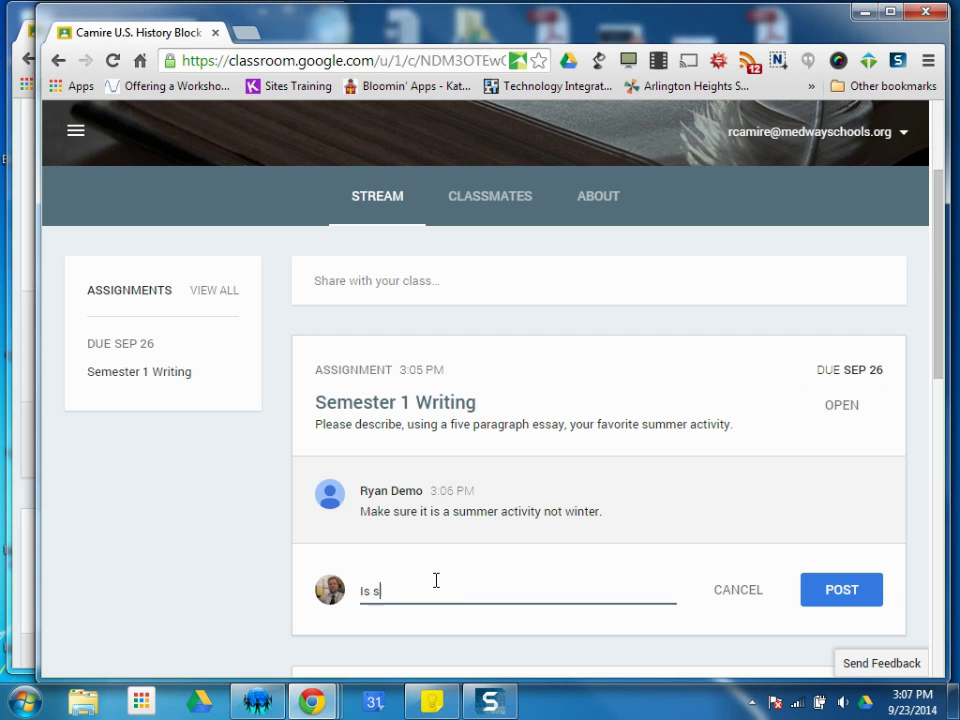
type("wimming a summer activity?")
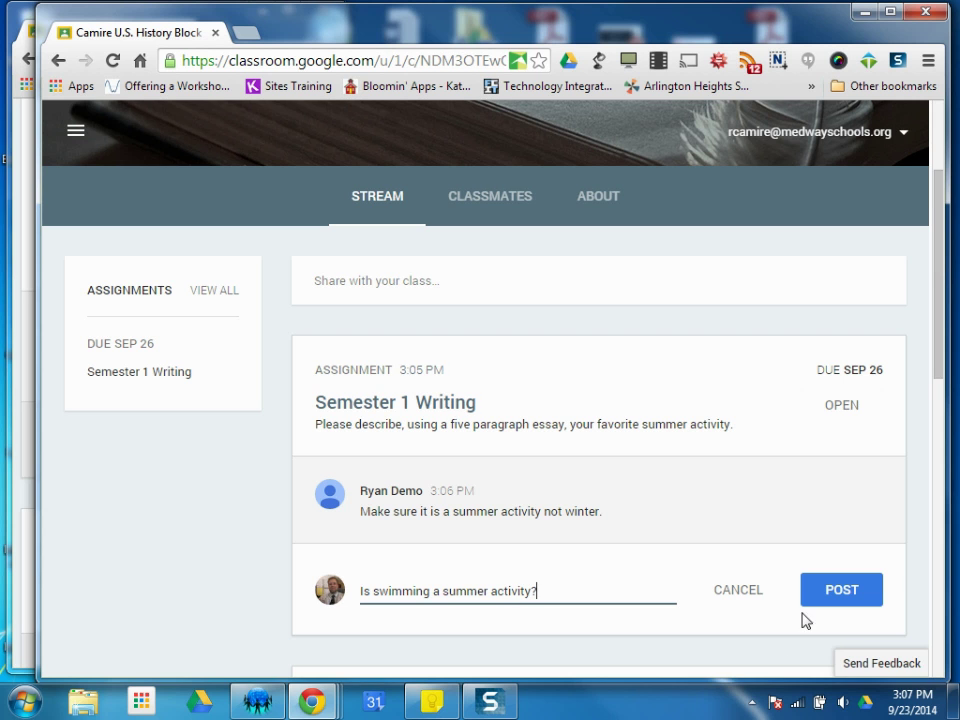
left_click(838, 589)
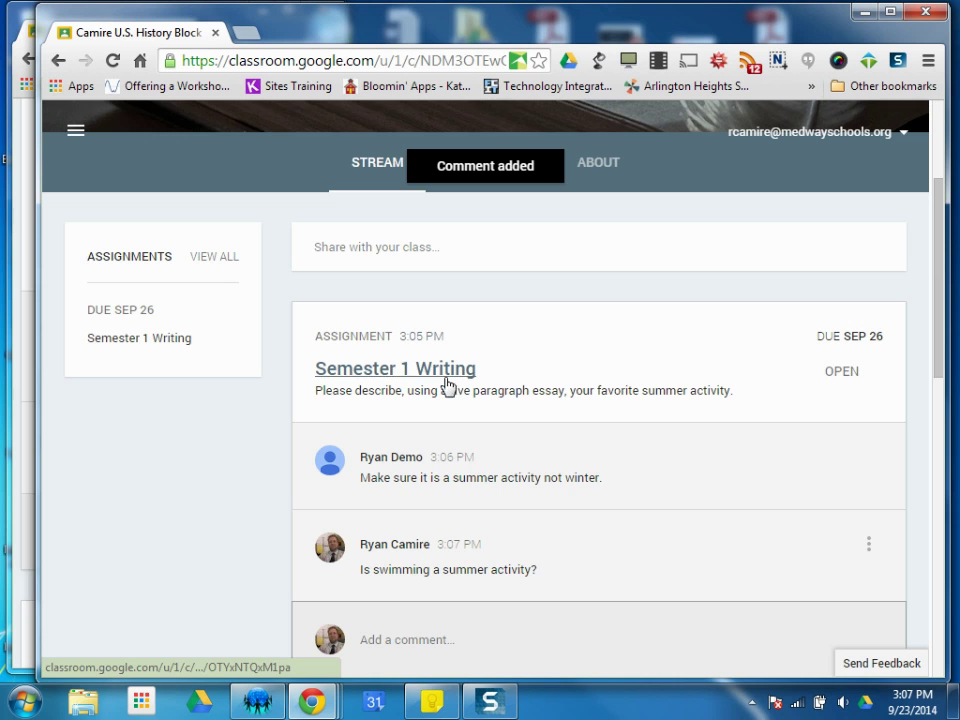
Open the Semester 1 Writing assignment as the student, review its details and comments, and return to the student's own submission page.
left_click(390, 372)
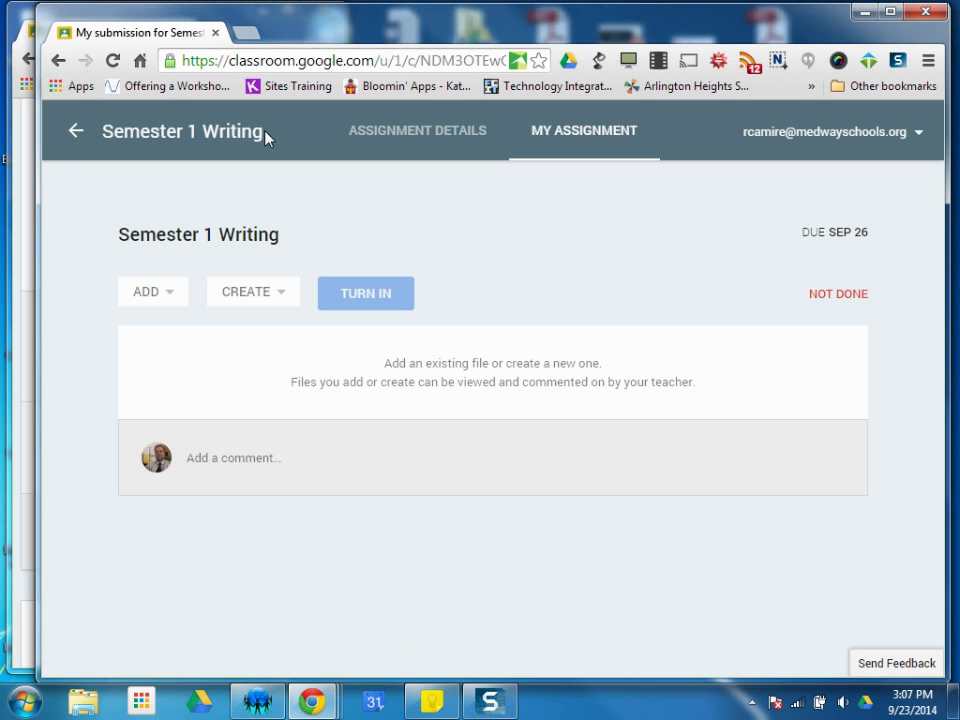
left_click(400, 134)
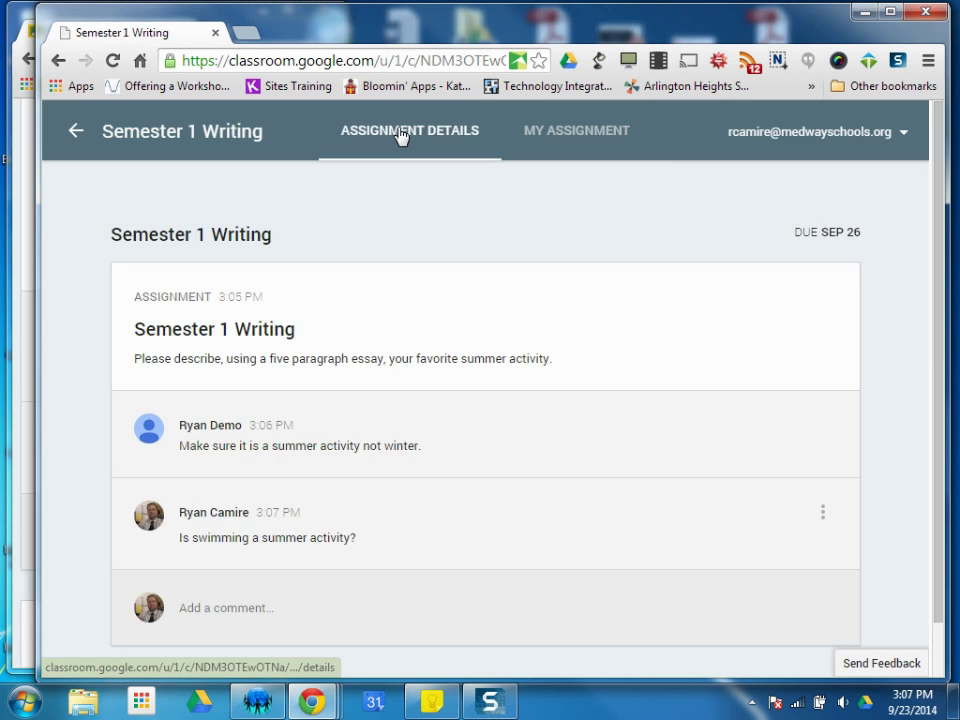
scroll(420, 424, "down", 1)
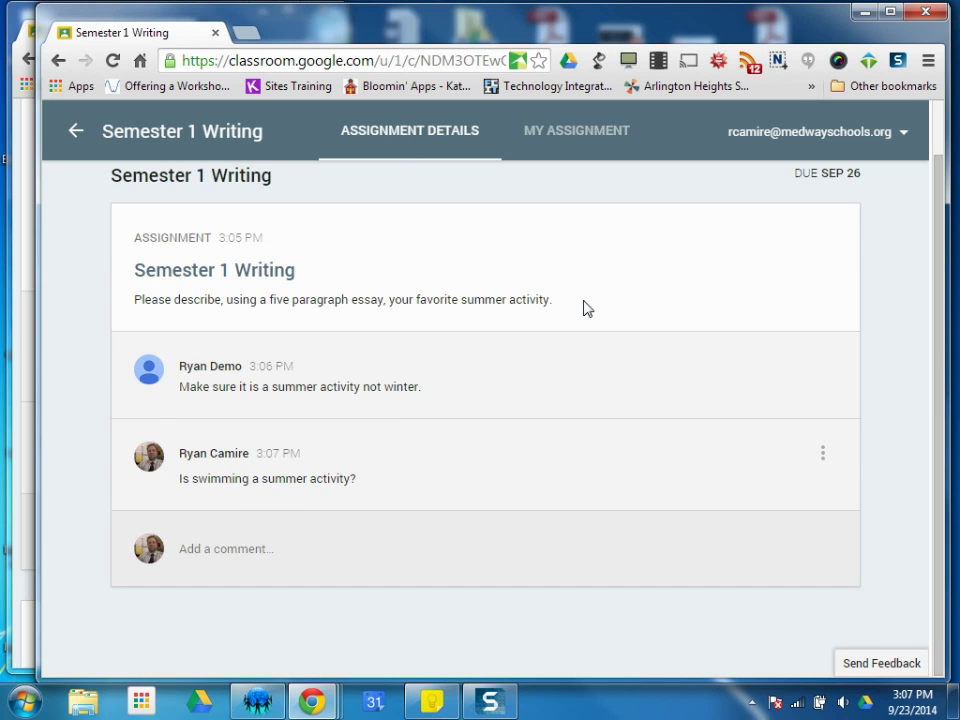
scroll(224, 327, "up", 1)
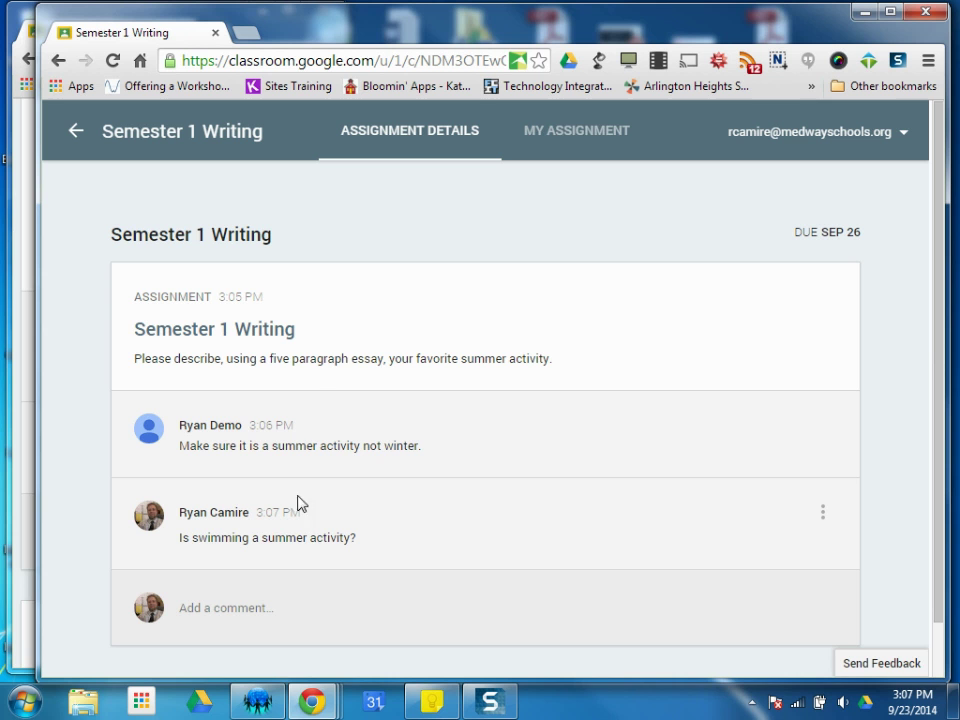
left_click(587, 133)
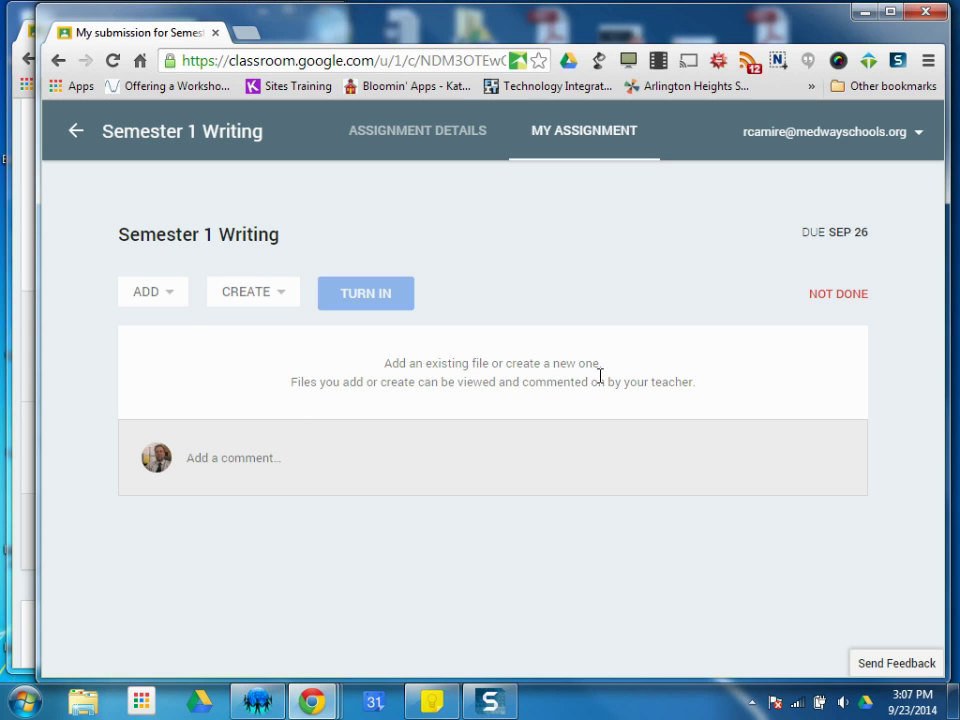
As the student, review the options for adding existing files and create a Google Docs file for the Semester 1 Writing submission.
left_click(180, 301)
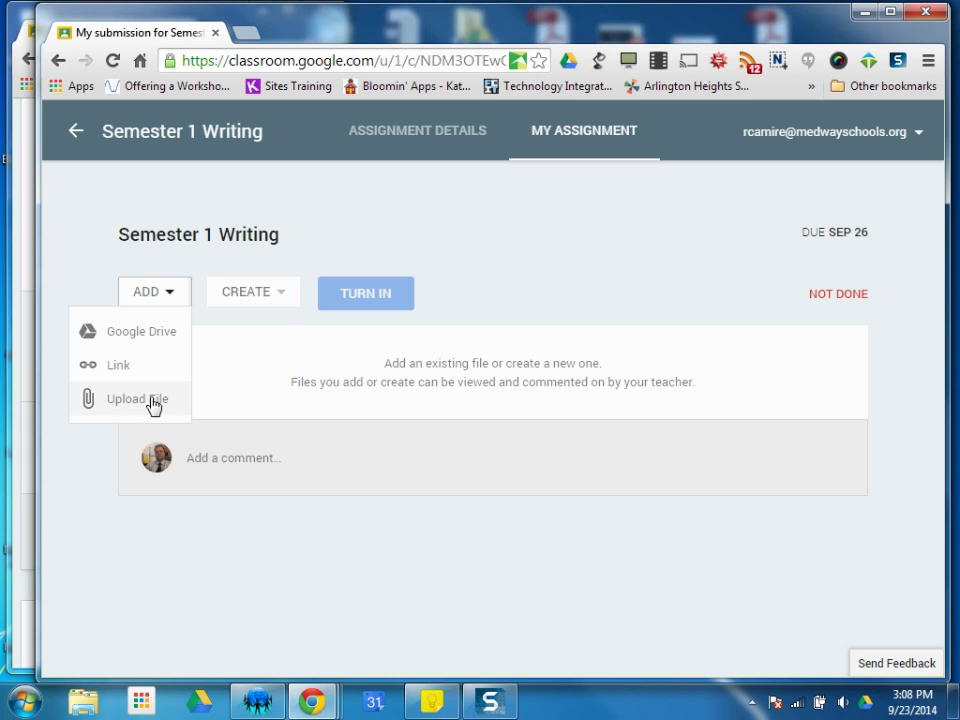
left_click(285, 297)
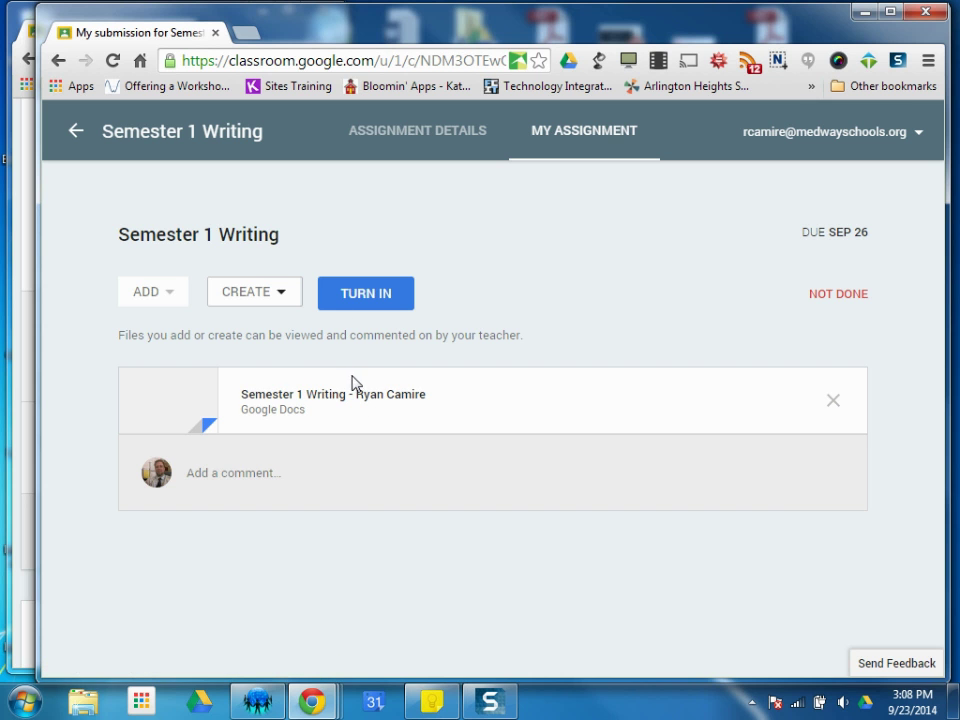
Switch to a widened teacher's window, open the Semester 1 Writing assignment status, and expand the student's submission.
left_click_drag(36, 375, 645, 377)
left_click_drag(345, 386, 893, 386)
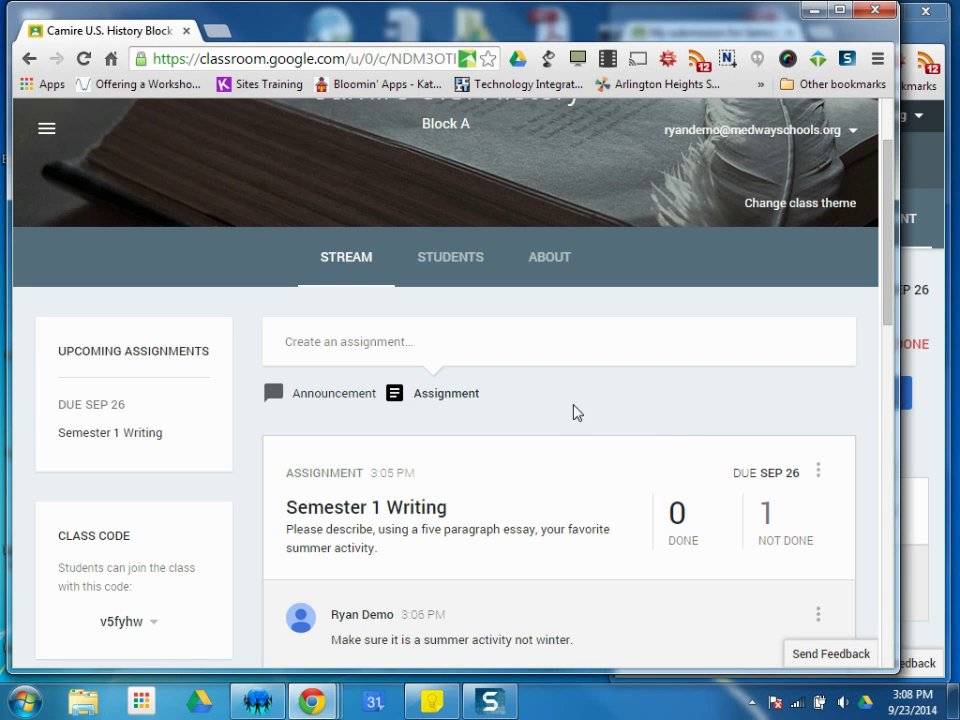
left_click(387, 508)
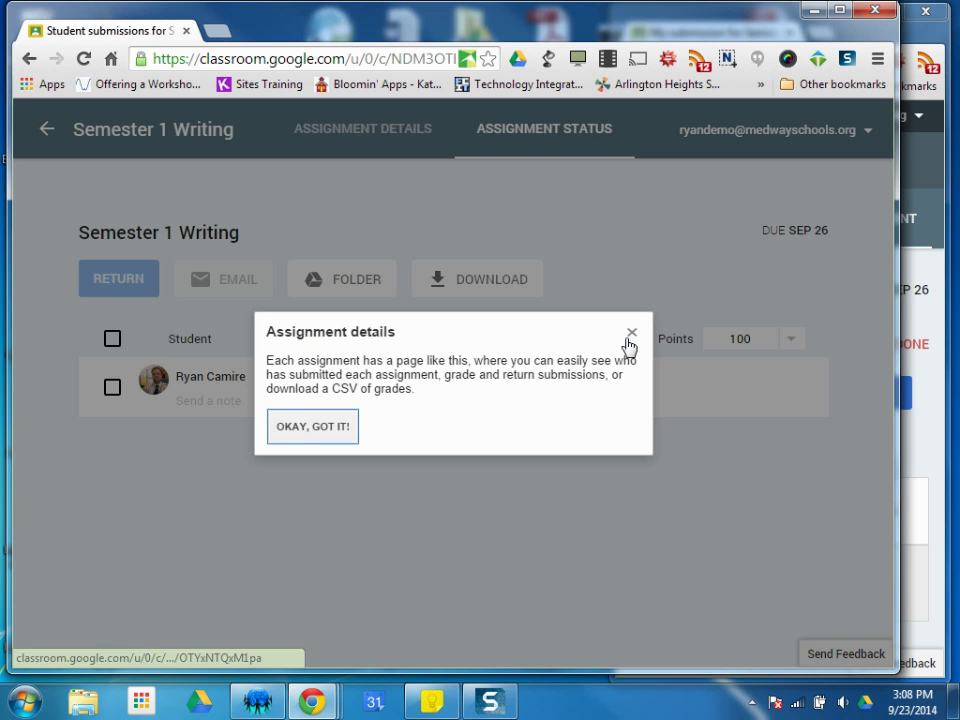
left_click(630, 335)
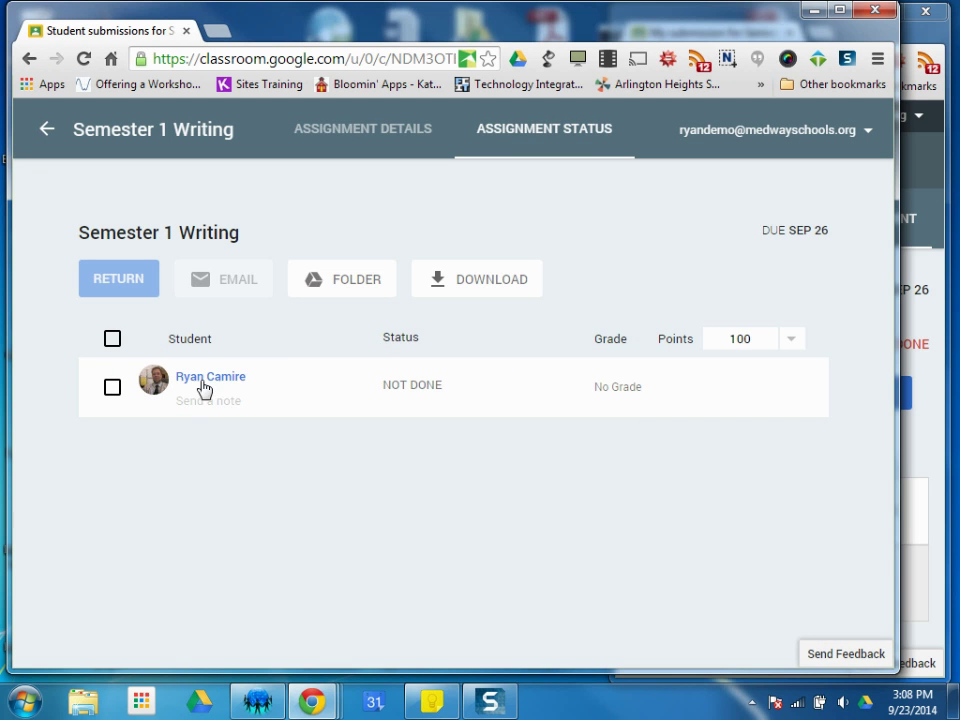
left_click(211, 386)
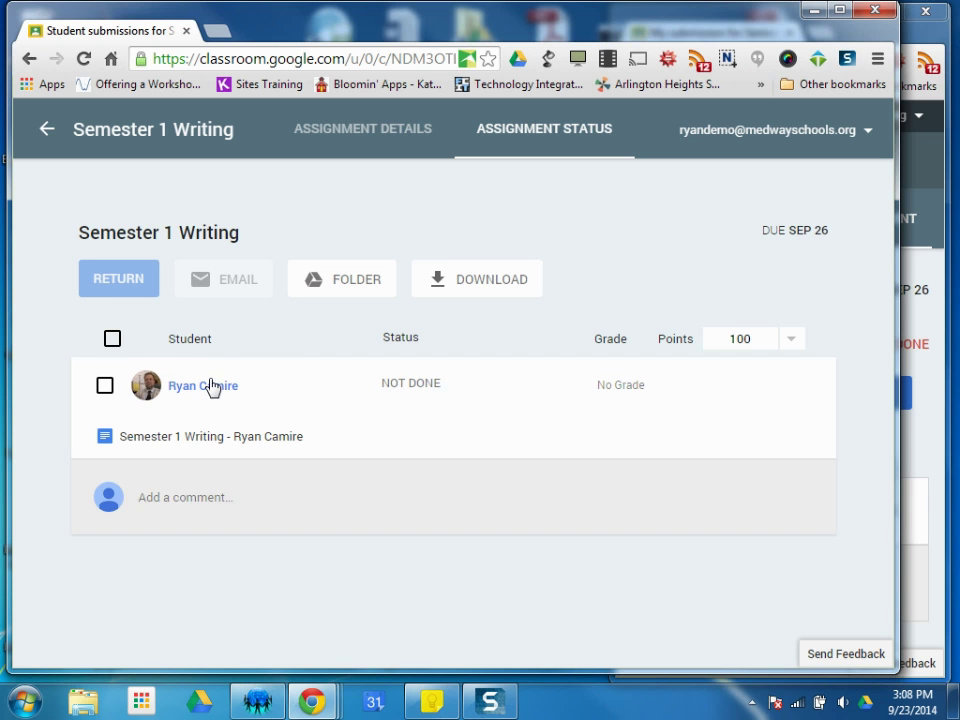
Post the private teacher note "Hurry up. You have limited time left." on the student's submission.
left_click(188, 499)
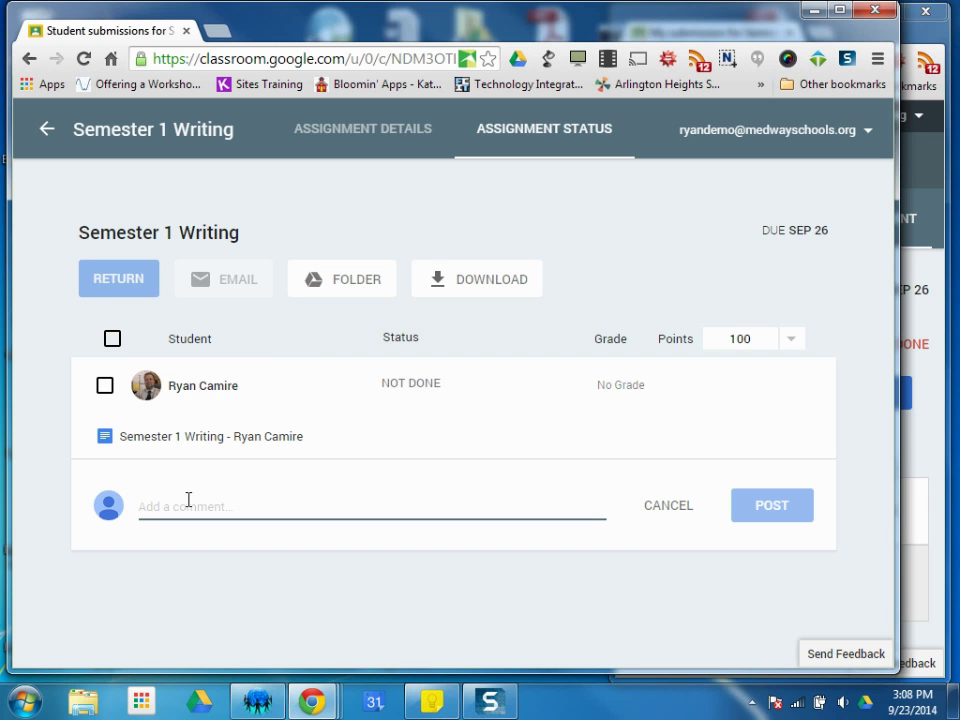
type("Hu")
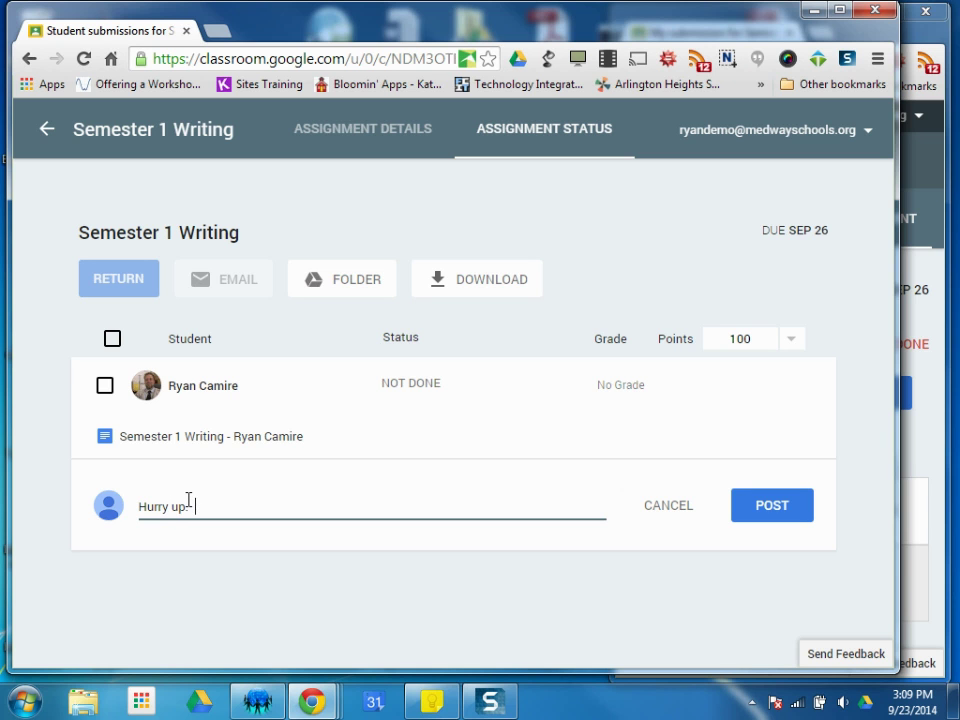
type("rry up! You have limited time left.")
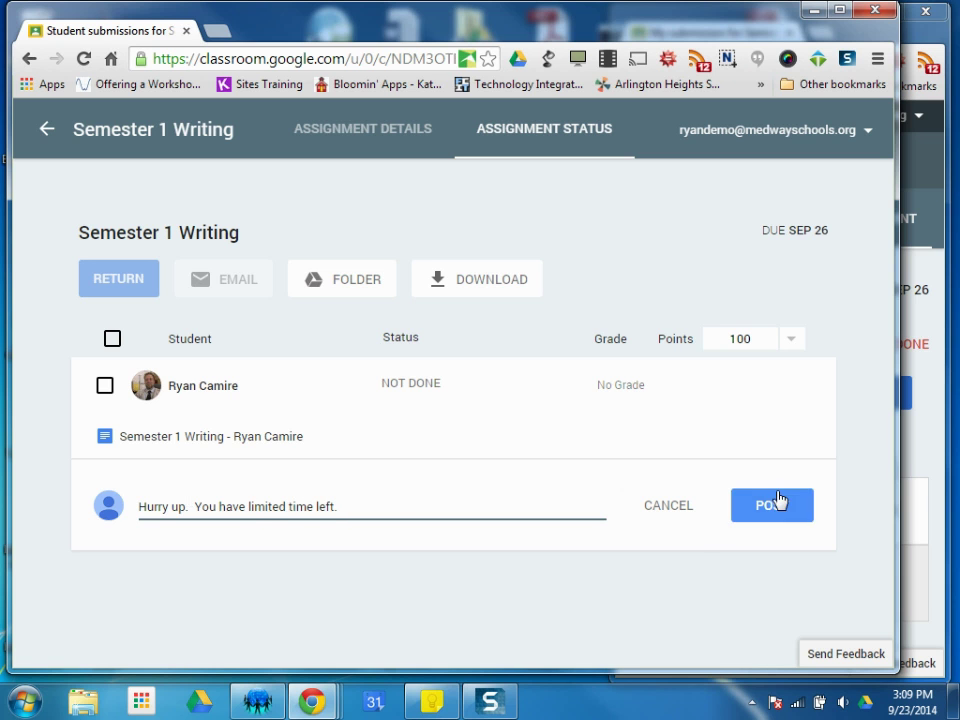
left_click(778, 506)
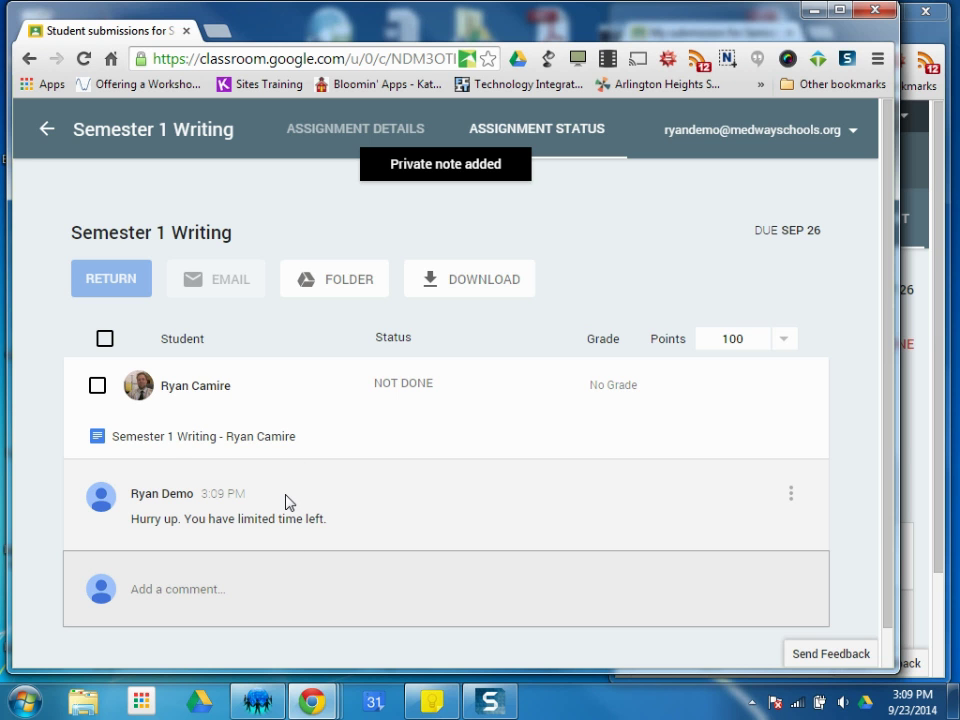
Open the student's Semester 1 Writing document from the teacher's submission list, look it over, and close it.
left_click(226, 388)
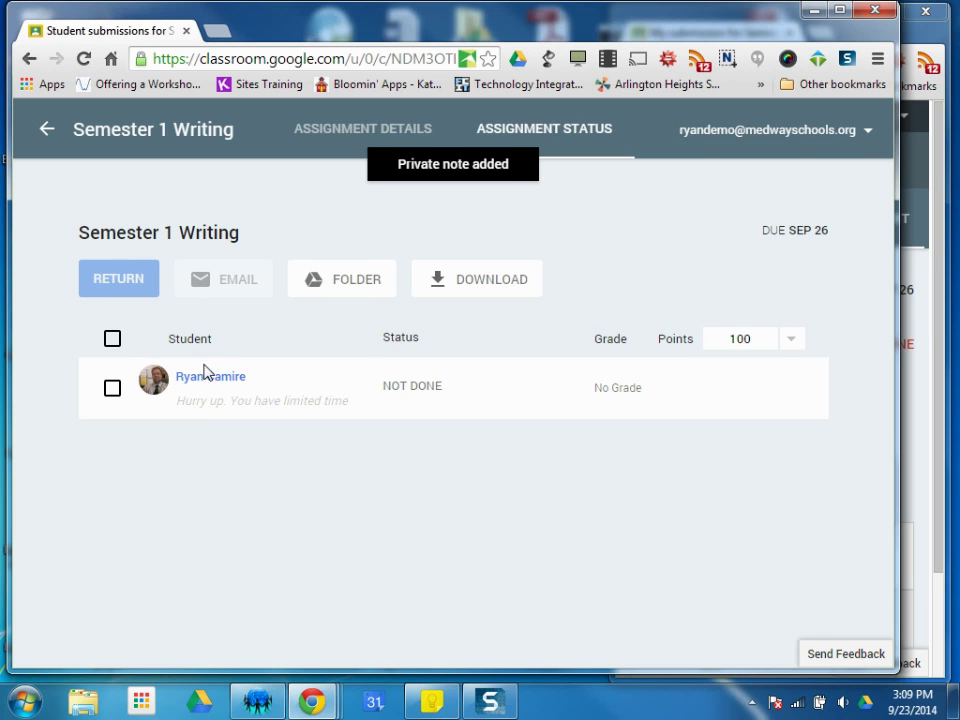
left_click(209, 390)
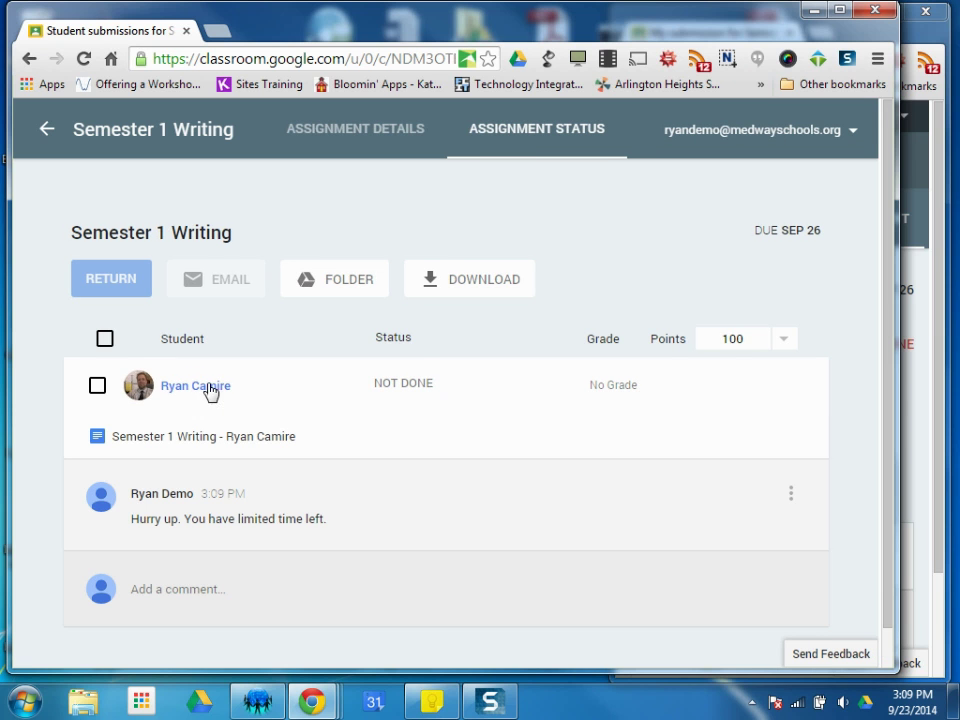
left_click(176, 440)
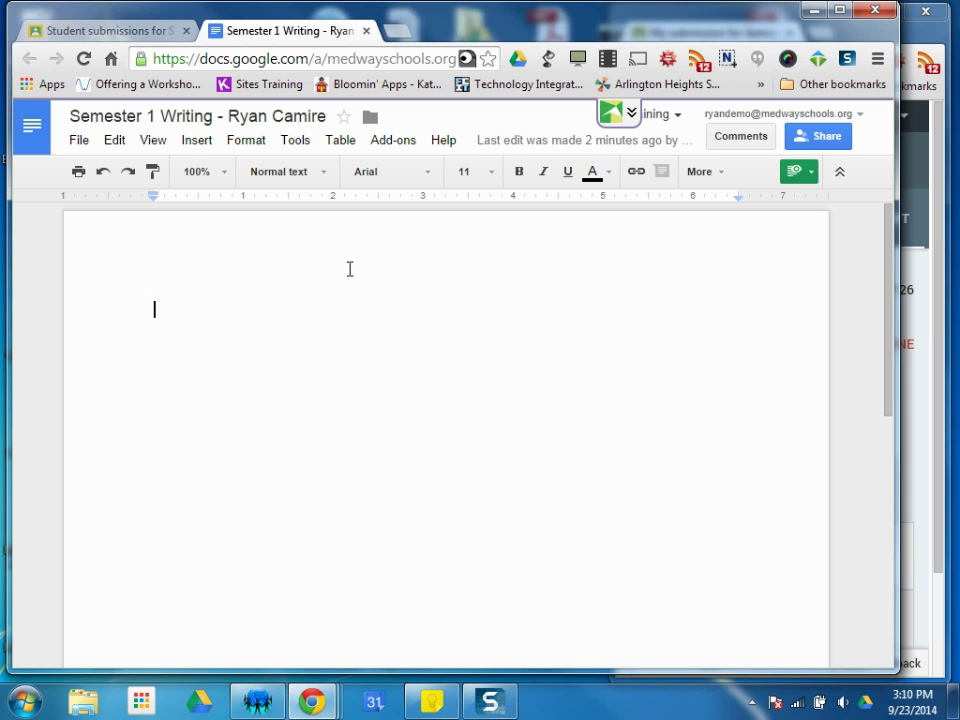
left_click(366, 31)
Narrow the teacher's window, widen the student's, and try to open the attached document from the student's submission page.
left_click_drag(896, 334, 309, 334)
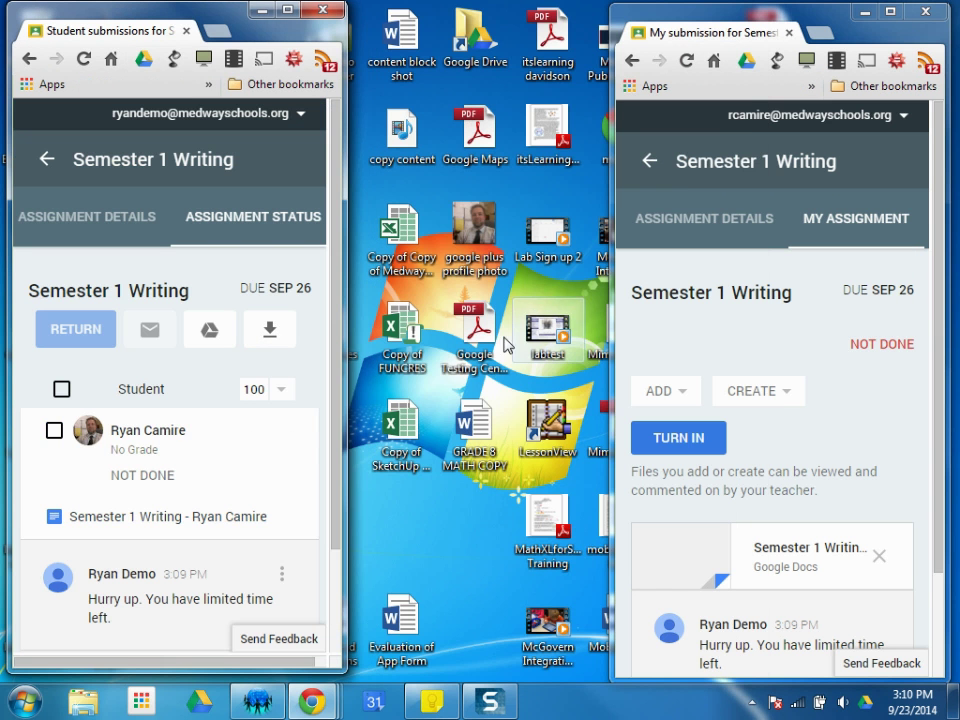
left_click_drag(612, 336, 361, 334)
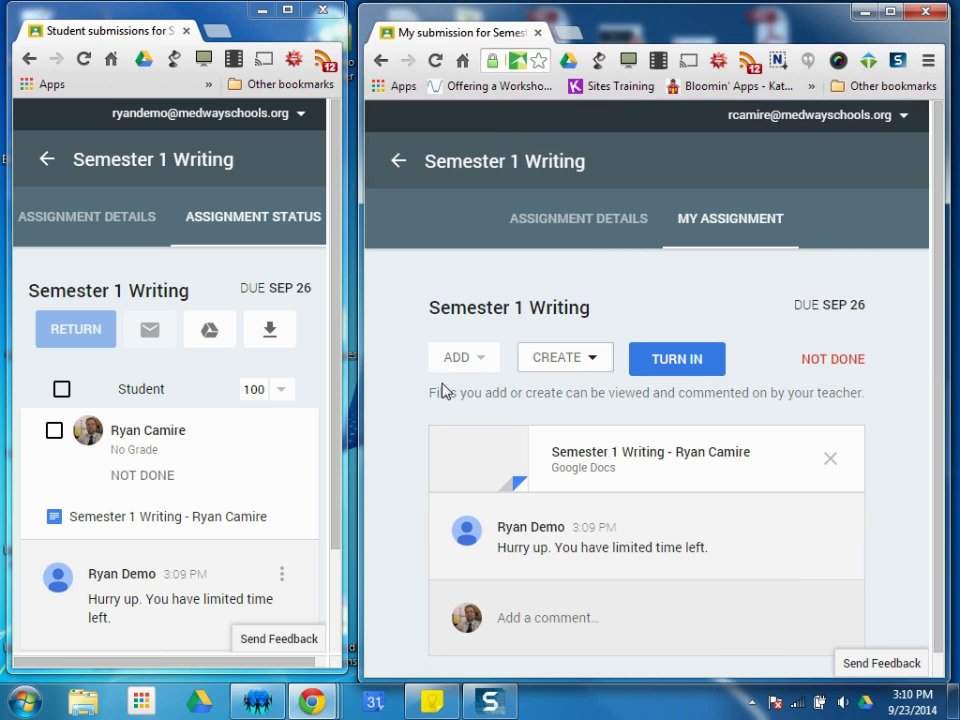
left_click(613, 455)
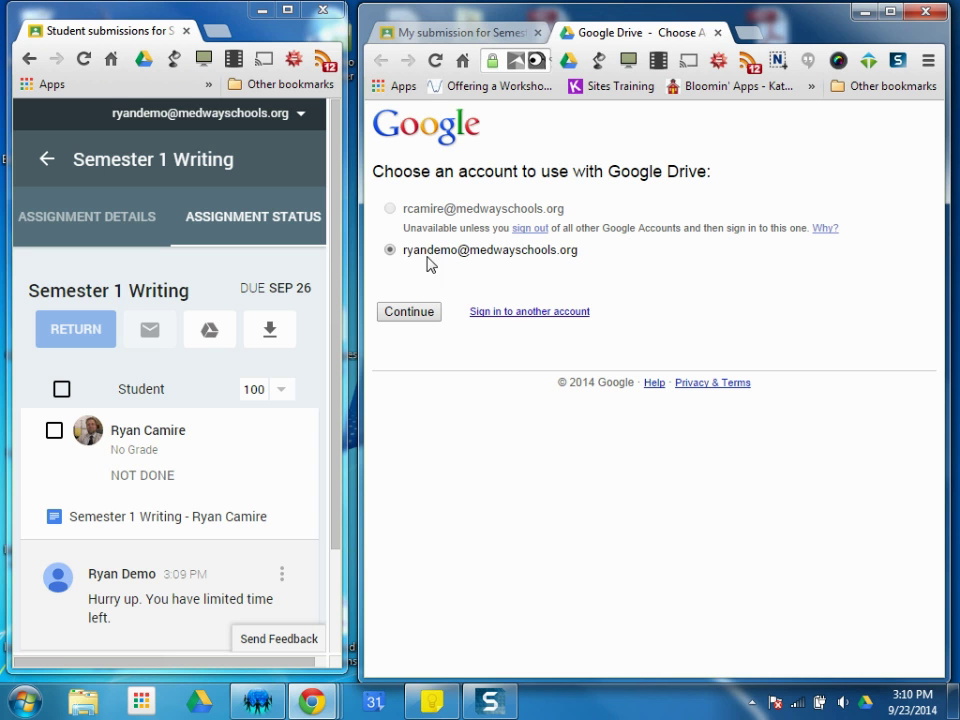
left_click(480, 35)
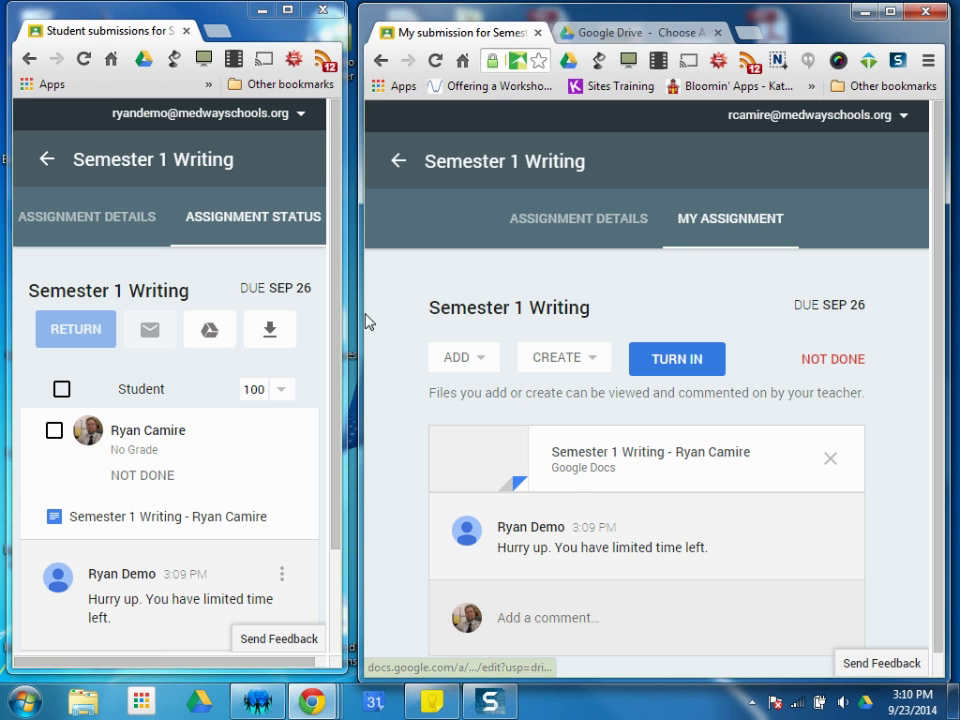
Reopen the student's document from the teacher's account in its own tab and return to the assignment status page.
left_click_drag(340, 313, 757, 333)
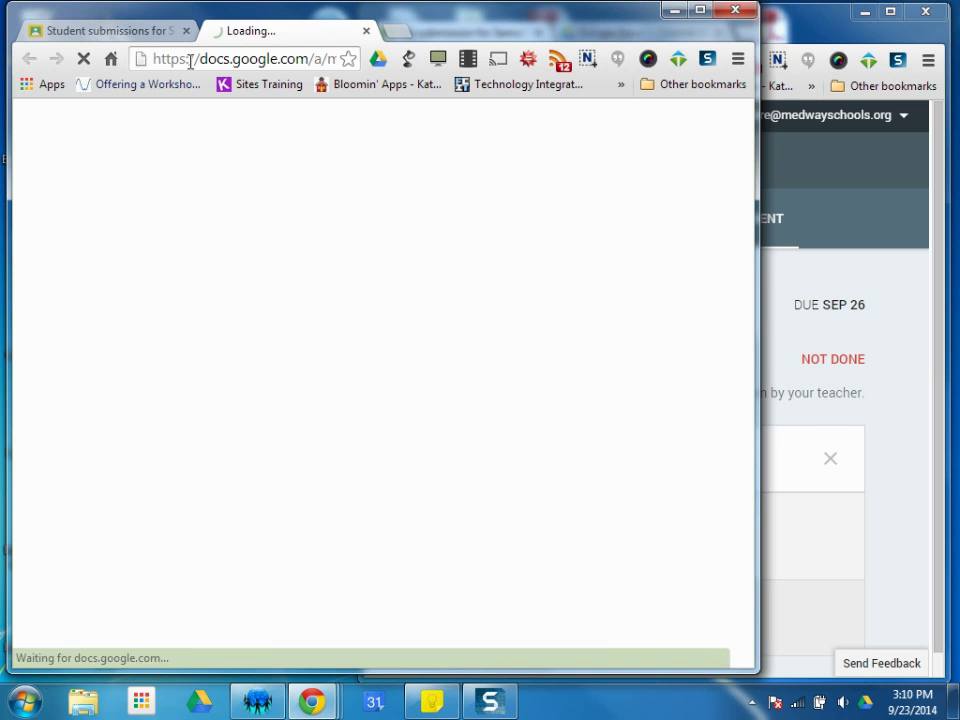
left_click(128, 34)
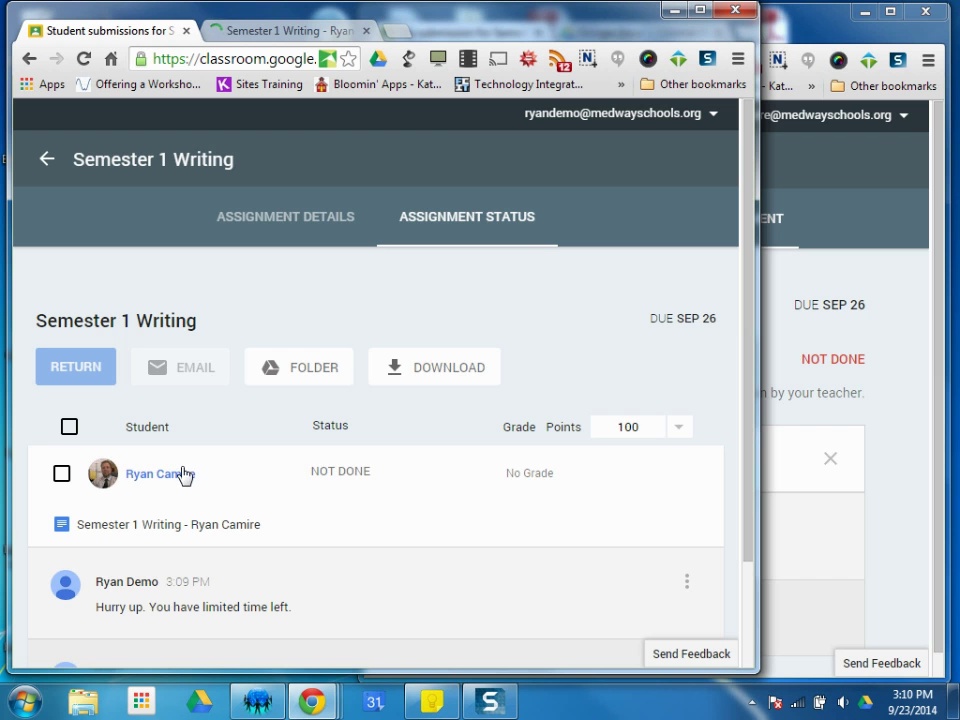
left_click_drag(758, 313, 302, 349)
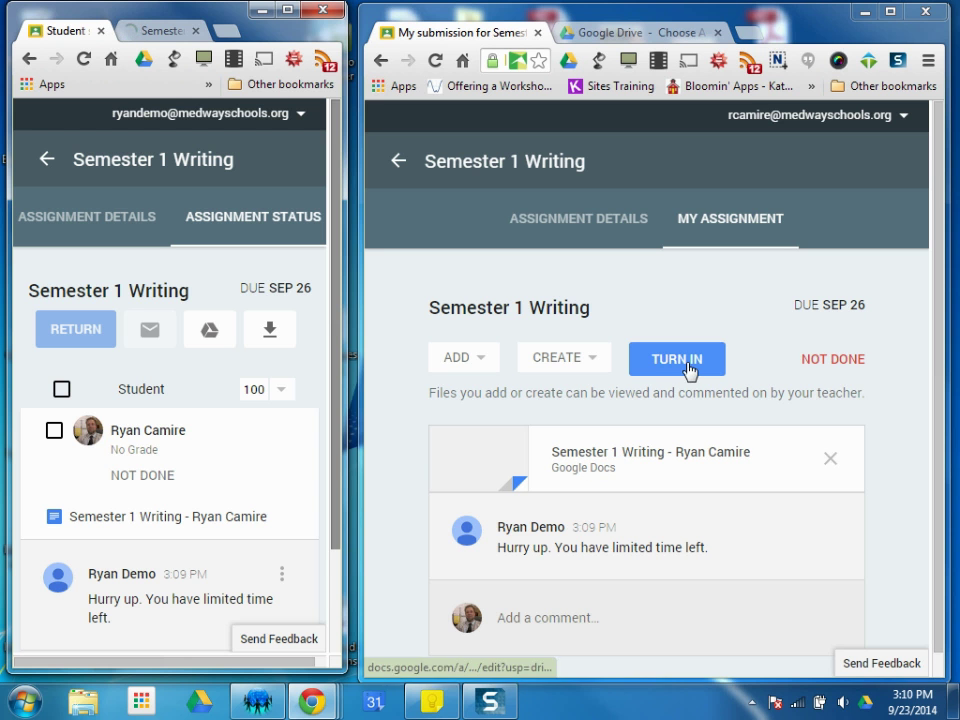
Widen the teacher's window and enter a grade of 78 out of 100 for the student's submission.
left_click_drag(350, 384, 777, 400)
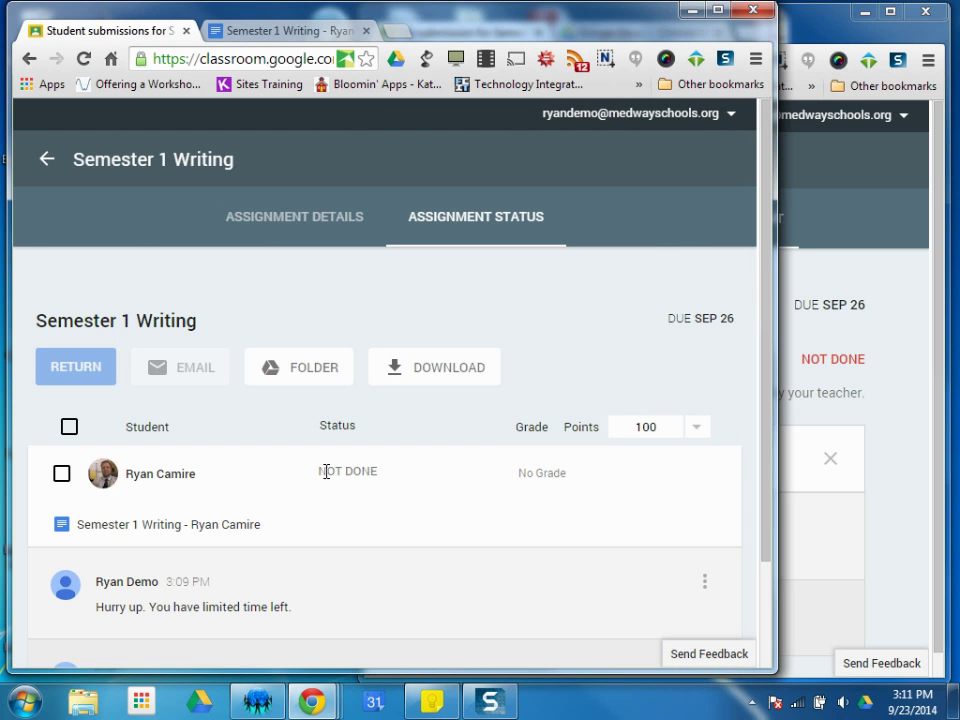
left_click(382, 472)
left_click_drag(327, 472, 394, 471)
left_click(397, 474)
left_click(540, 470)
type("78")
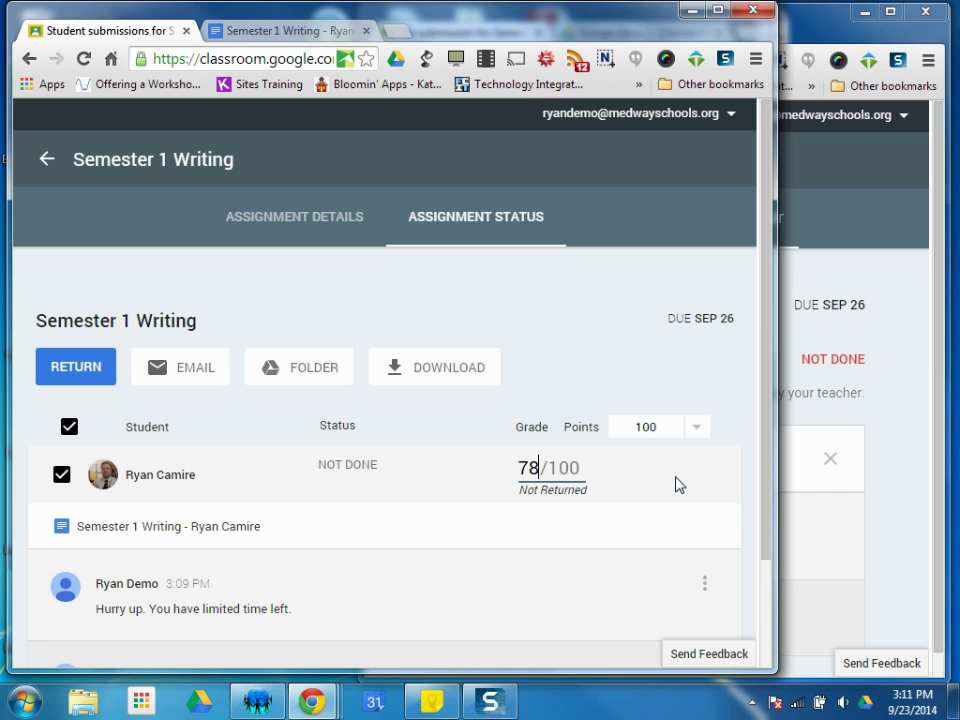
Return the graded Semester 1 Writing assignment to the student without a feedback note.
left_click(94, 378)
left_click(490, 425)
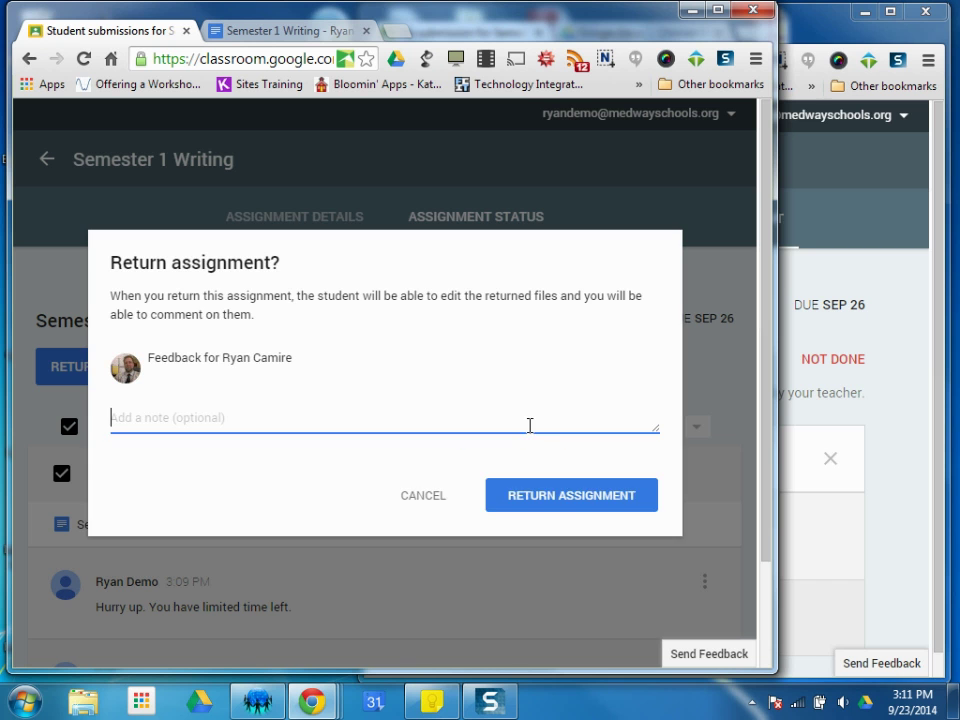
left_click(575, 502)
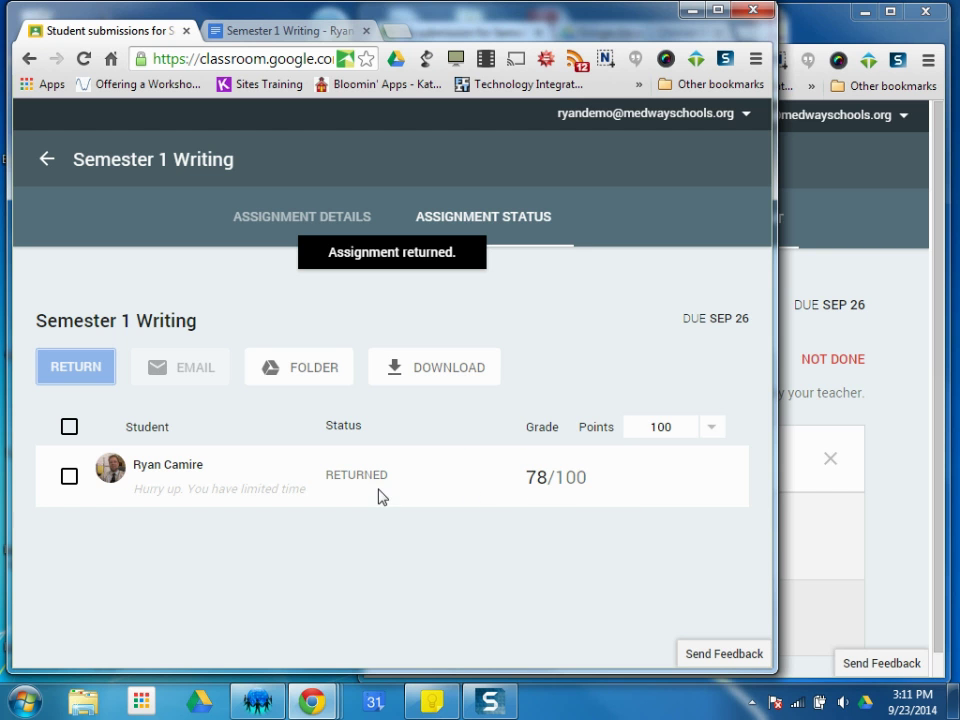
Check the returned grade on the student's submission page, narrow that window, and go back to the teacher's window.
left_click(930, 388)
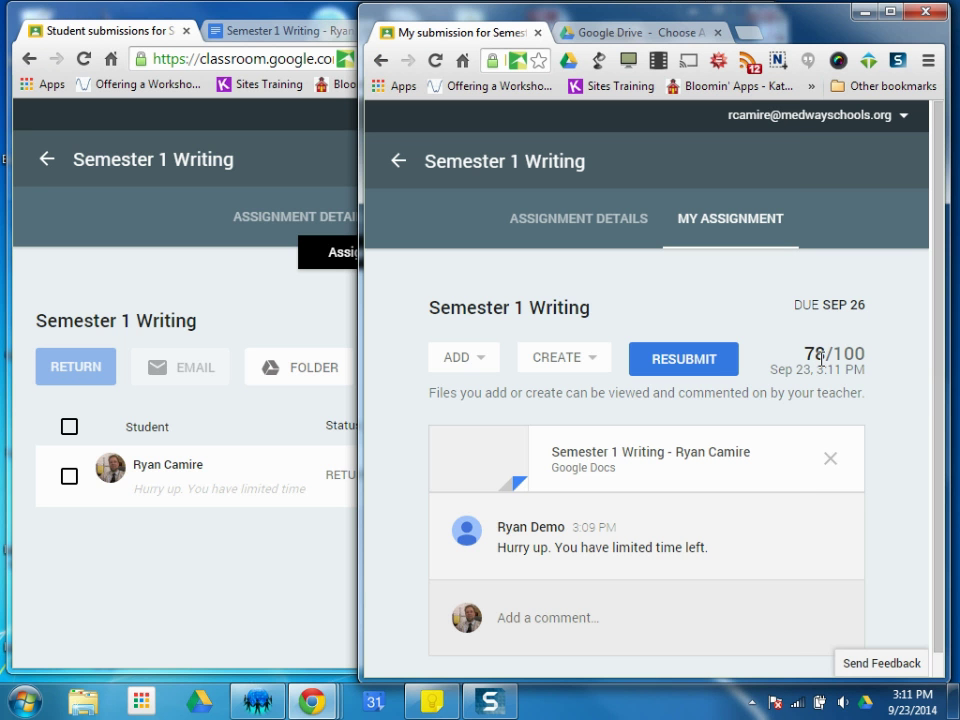
left_click_drag(360, 394, 611, 425)
left_click(549, 366)
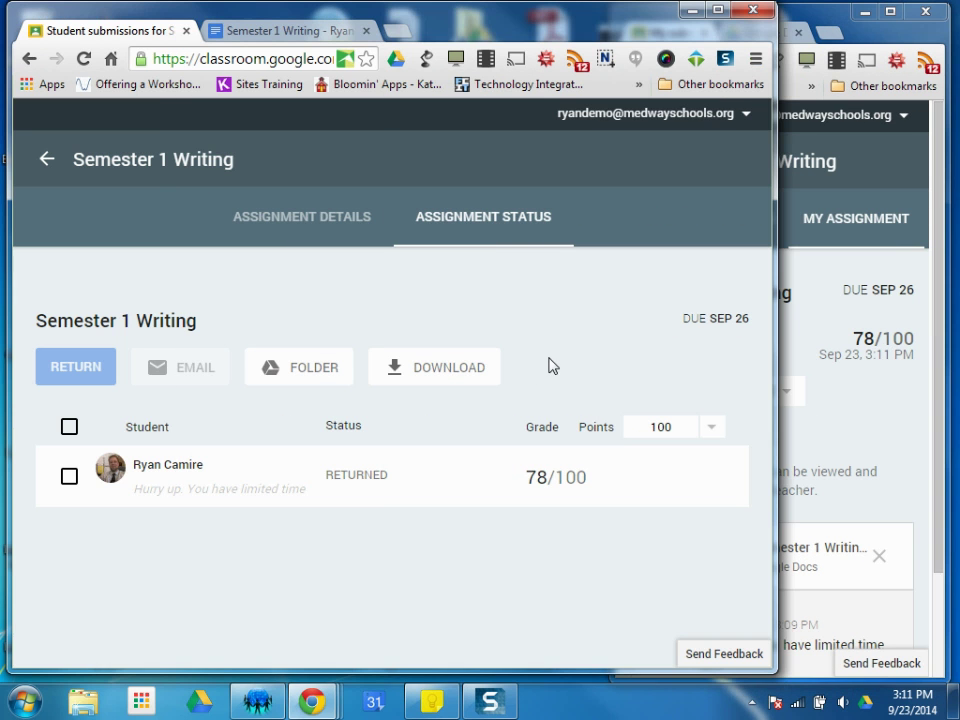
Update the point value of the Semester 1 Writing assignment to 500.
left_click(673, 401)
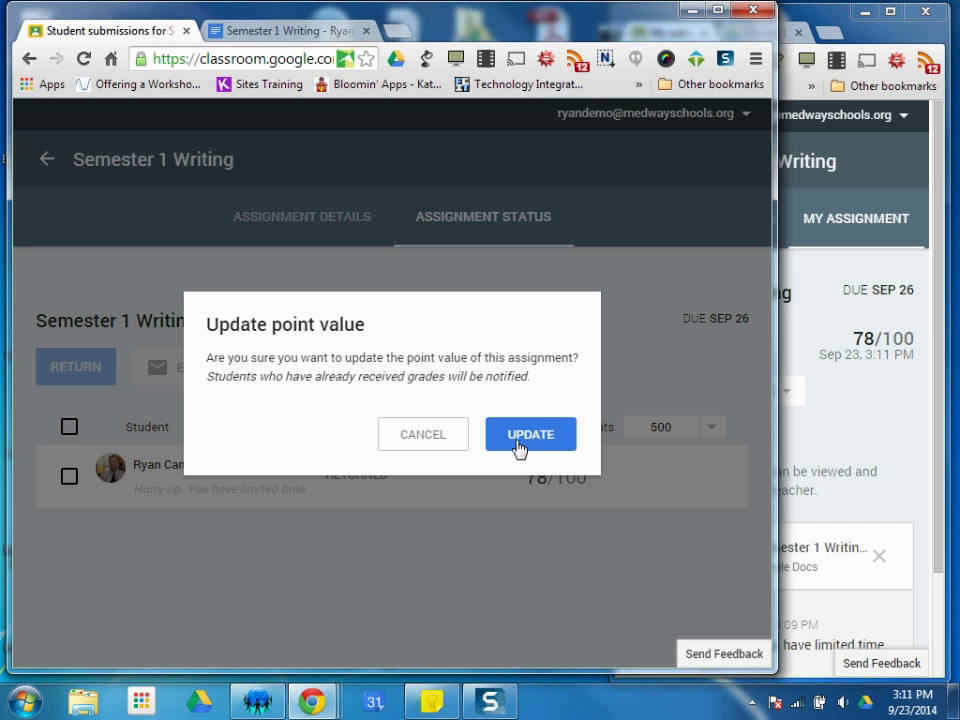
left_click(518, 446)
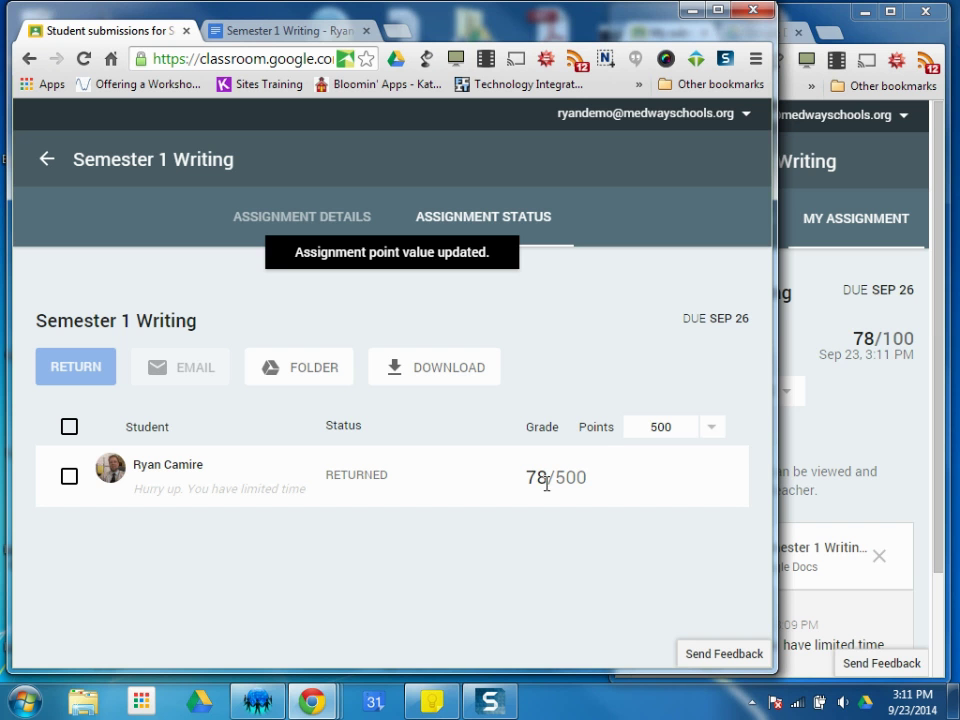
Change the total points of the Semester 1 Writing assignment to 78 and confirm the update.
left_click_drag(665, 427, 638, 426)
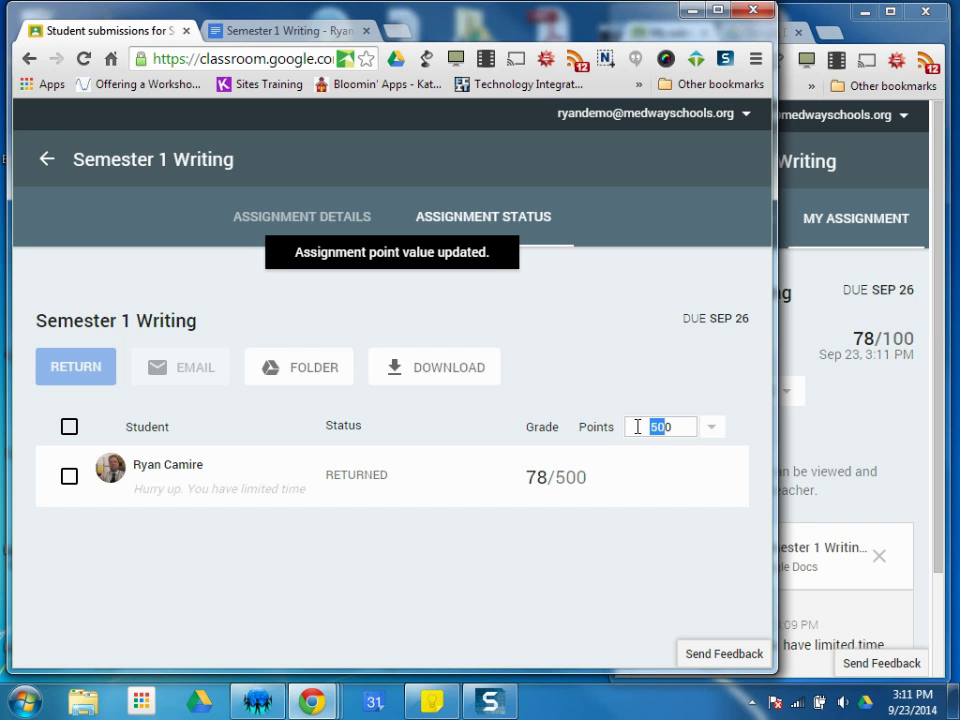
type("78")
left_click_drag(660, 425, 643, 426)
key("BackSpace")
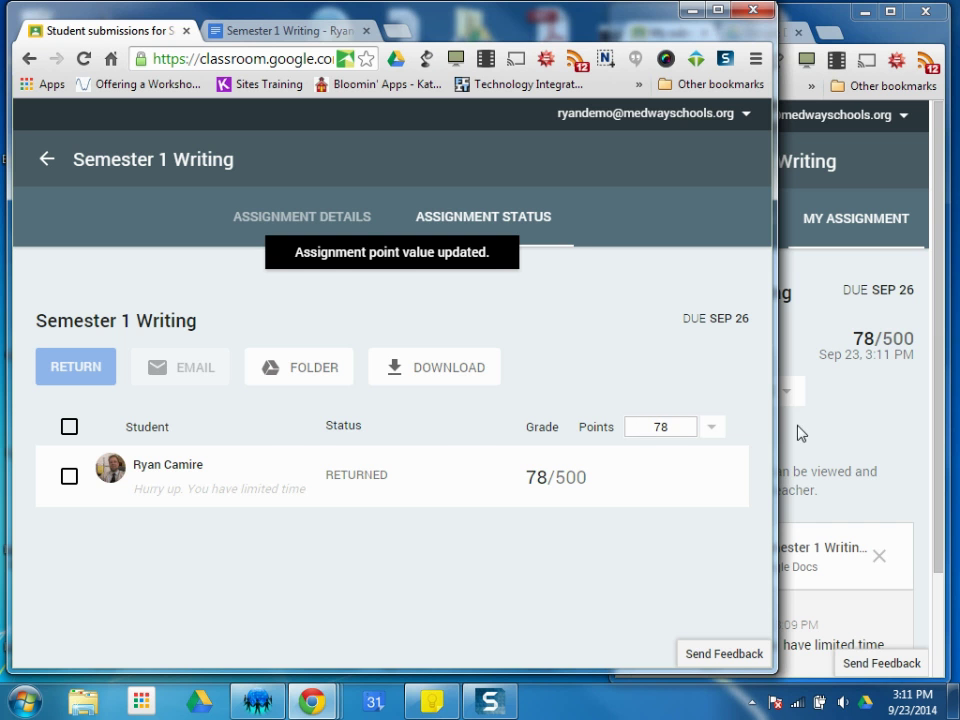
left_click(654, 399)
left_click(544, 429)
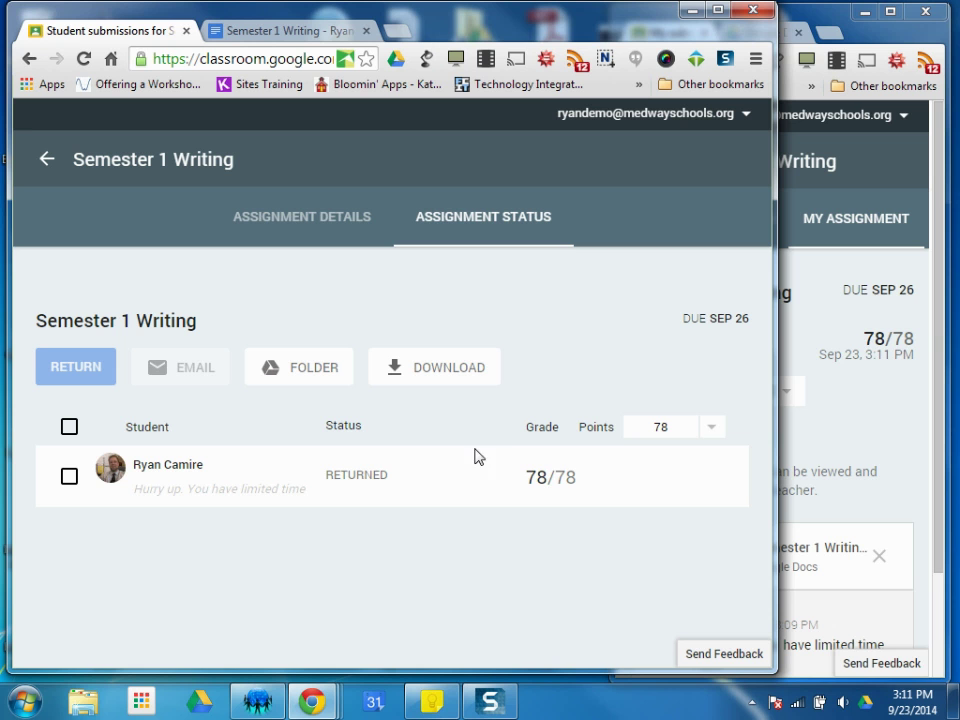
Start a new assignment in the Block A class stream titled "Term 1 questions" with the due date Sep 30, 2014.
left_click(46, 163)
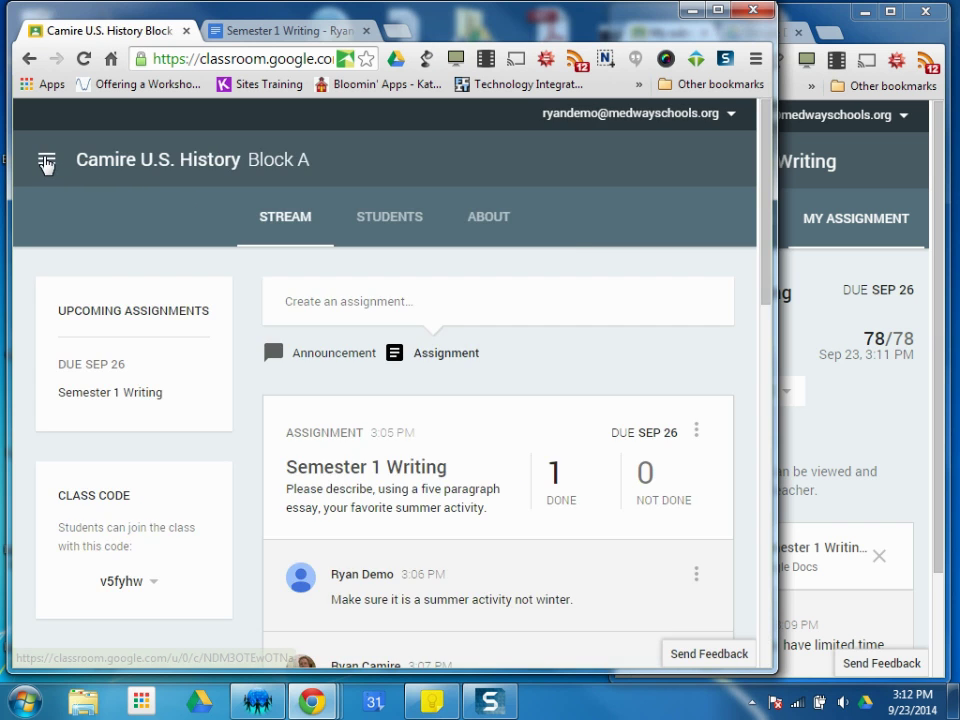
left_click(441, 358)
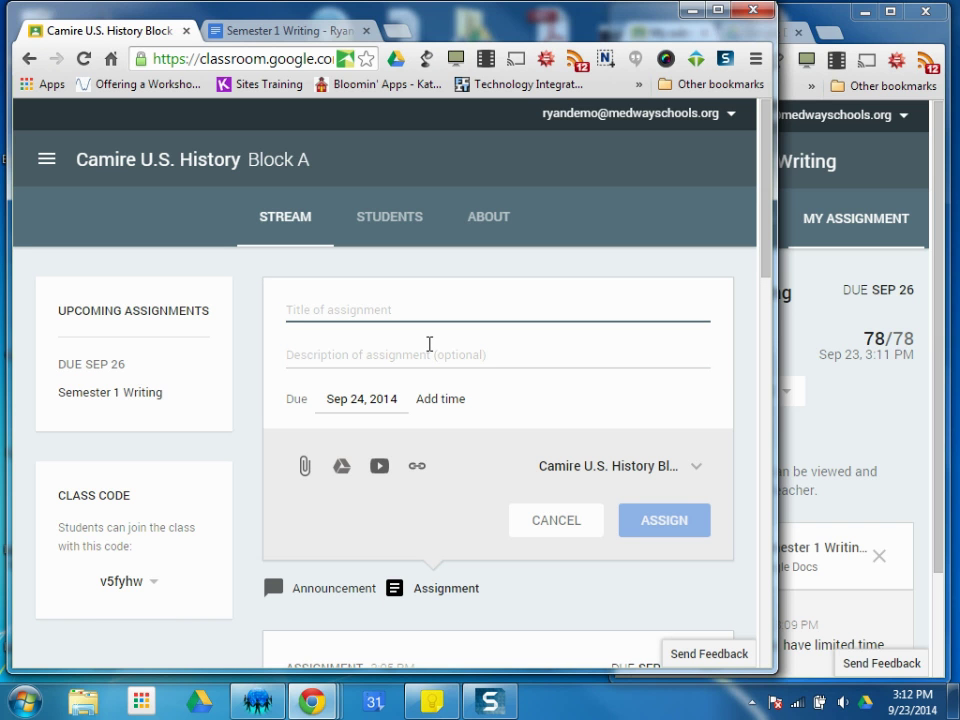
type("Term 1 questions")
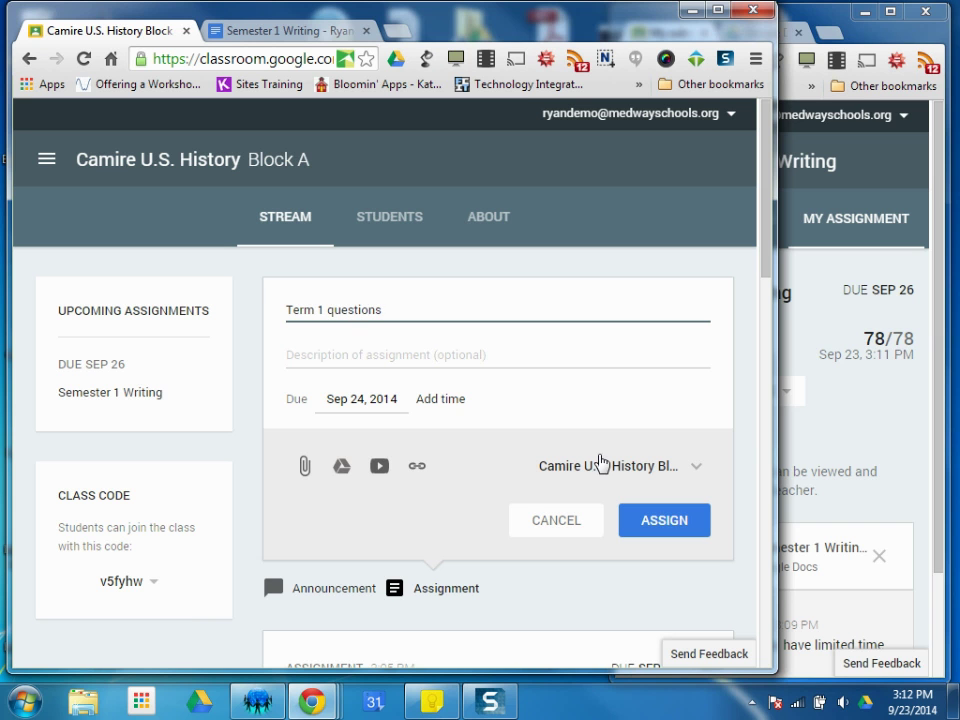
left_click(360, 399)
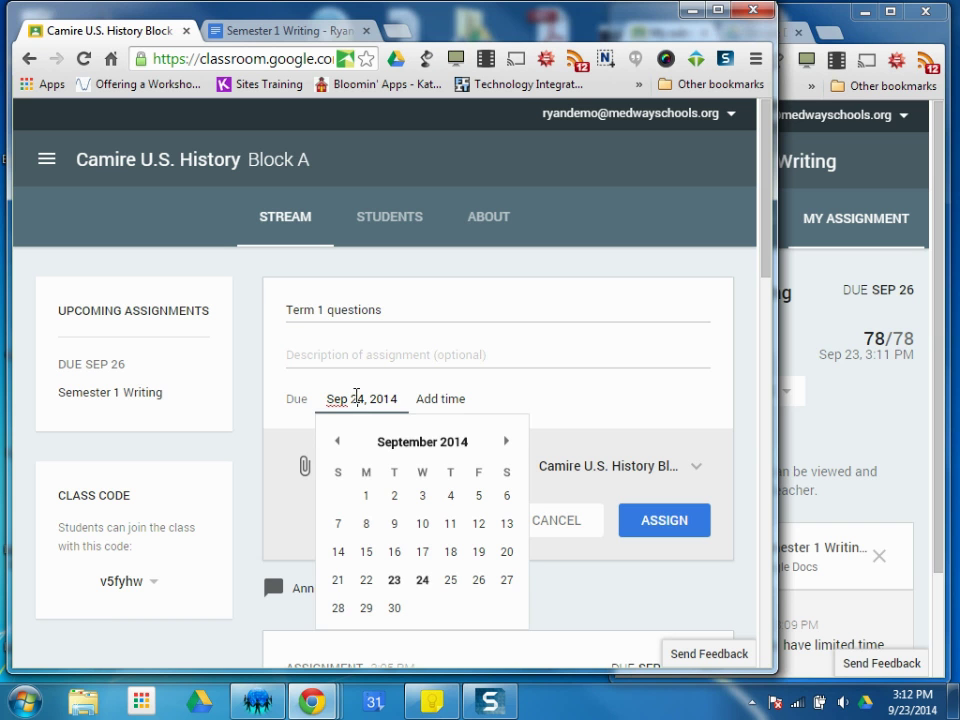
left_click(393, 608)
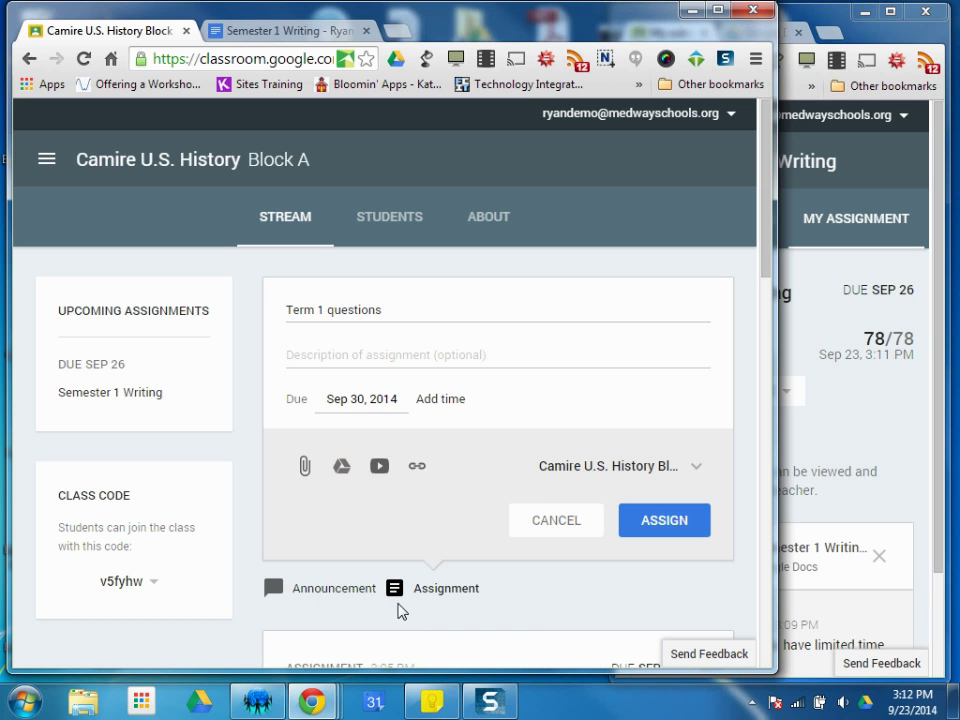
Attach the Term 1 Questions document from Google Drive and set it to make a copy for each student.
left_click(341, 474)
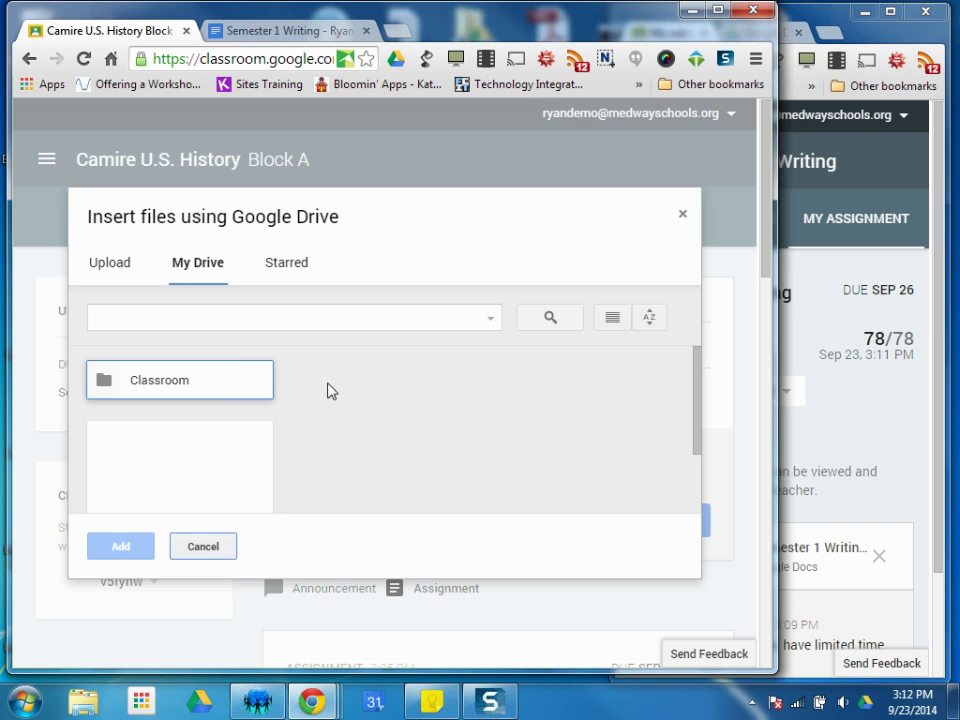
scroll(290, 432, "down", 3)
left_click(197, 420)
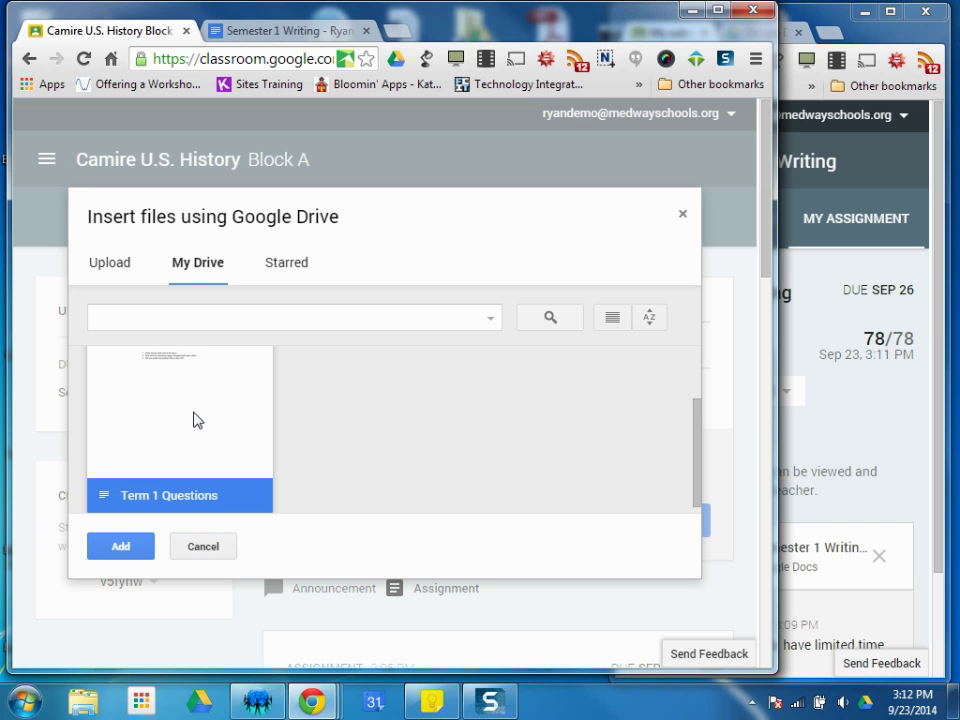
scroll(176, 446, "up", 3)
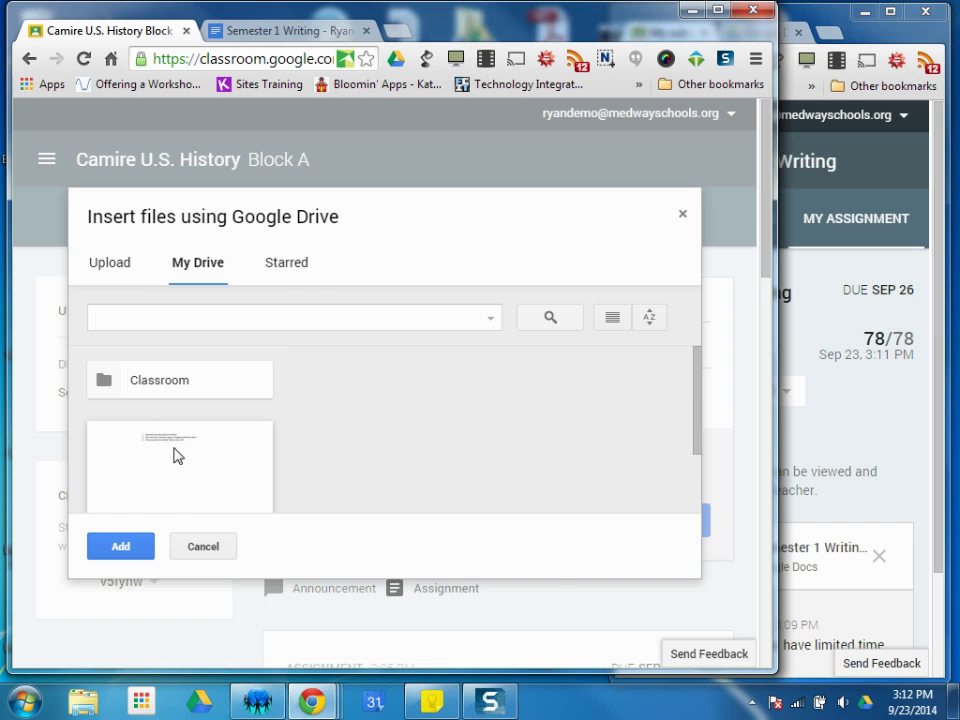
double_click(176, 454)
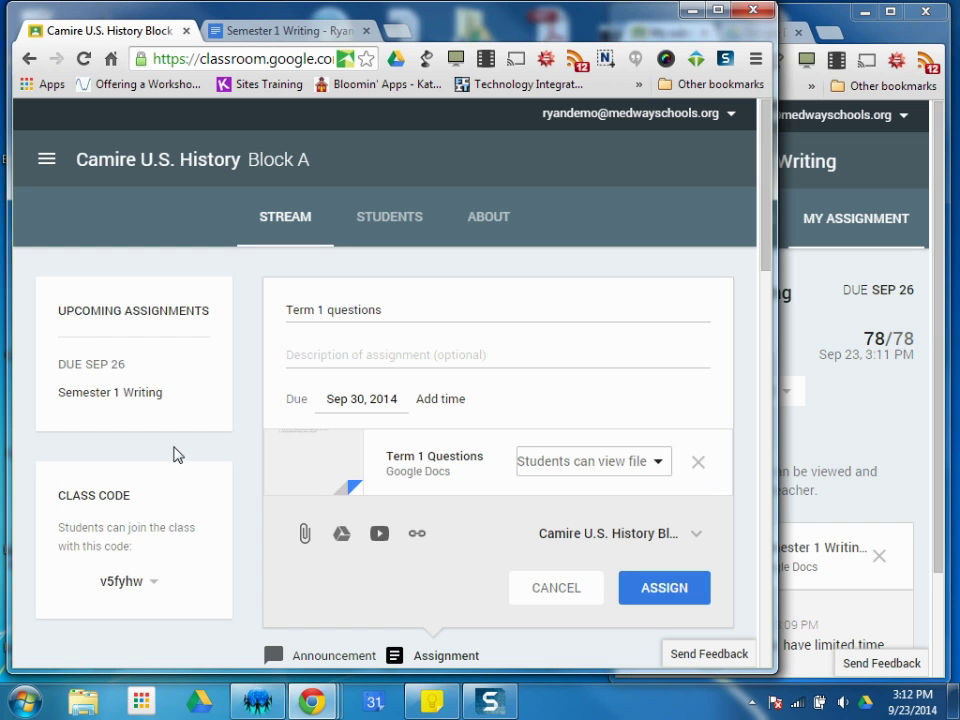
left_click(658, 462)
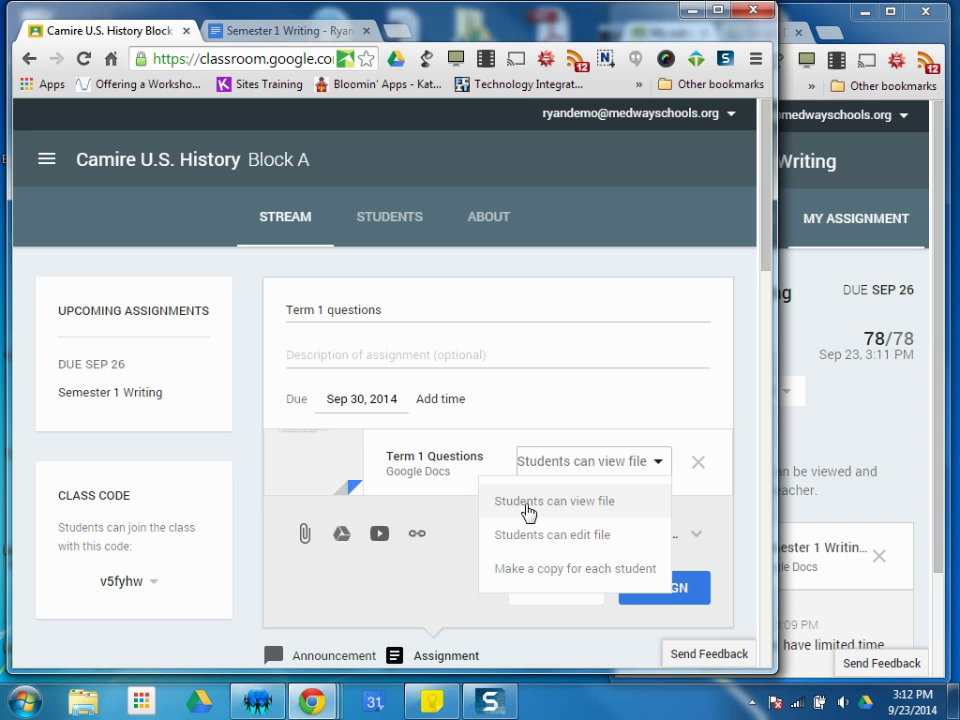
left_click(590, 568)
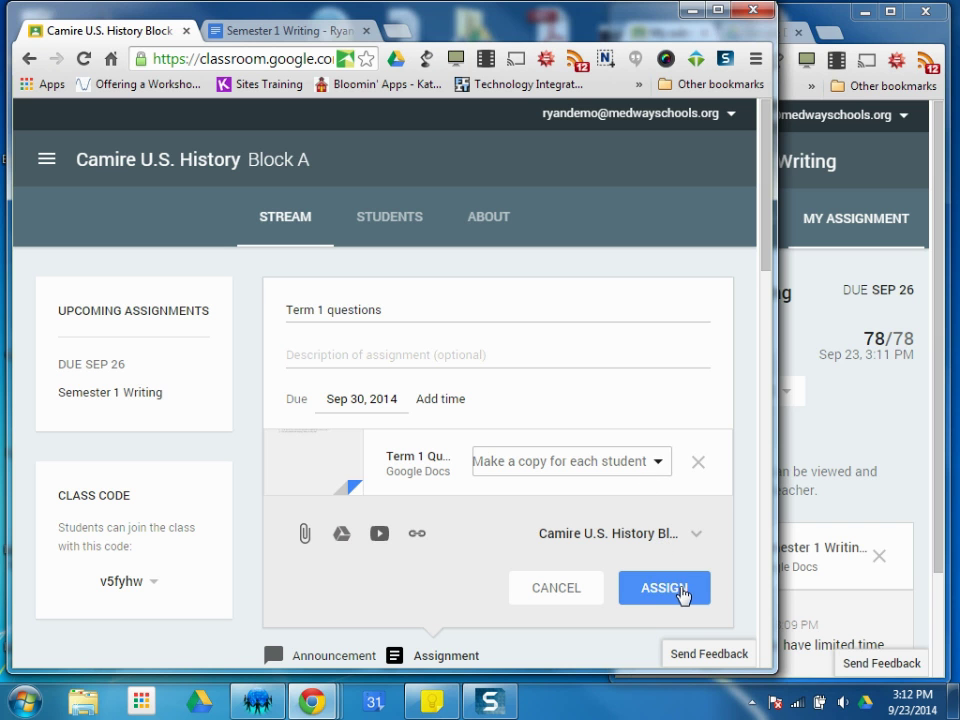
Add the U.S. History Block E class as a recipient alongside Block A and assign the assignment.
left_click(670, 538)
left_click(626, 628)
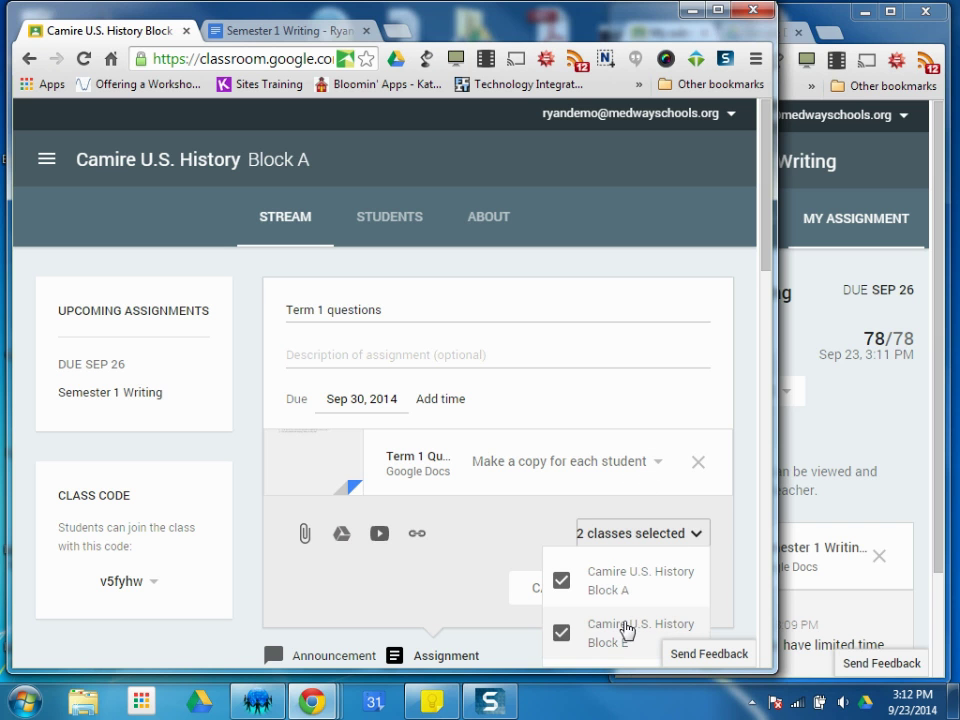
left_click(684, 611)
left_click(677, 600)
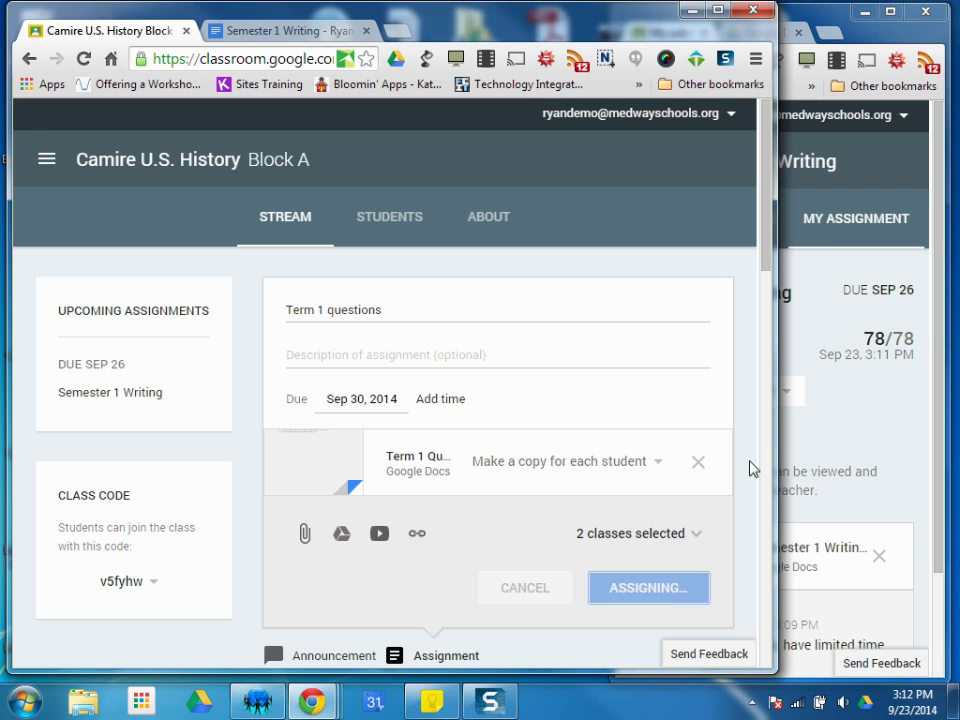
View the Term 1 questions post in the teacher's stream, then bring up the student's browser window and widen it.
left_click(717, 9)
scroll(593, 562, "down", 2)
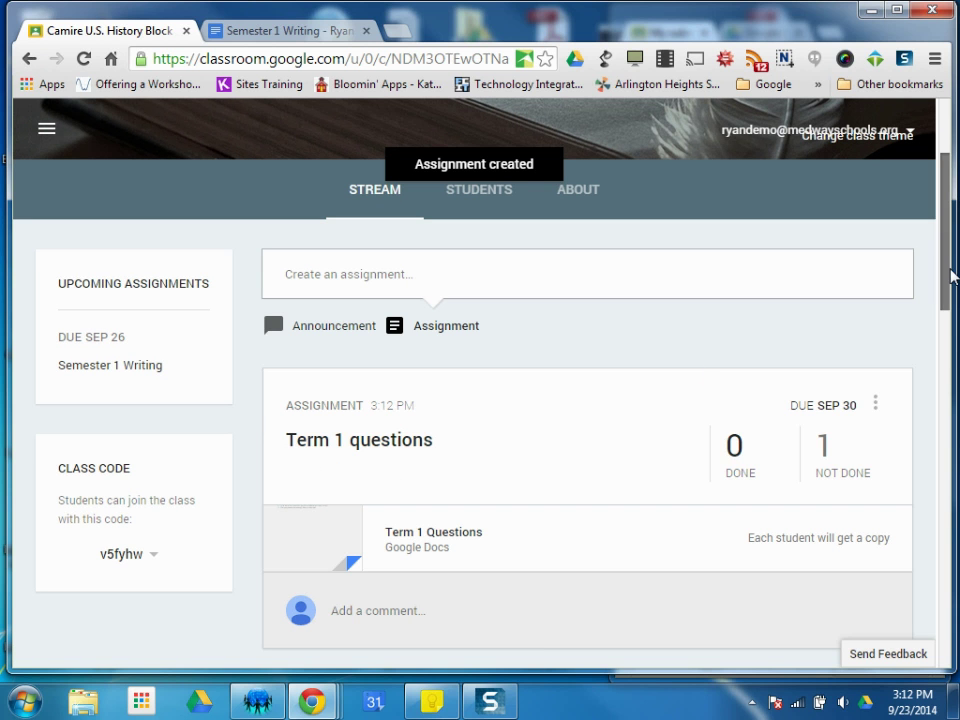
left_click_drag(948, 380, 296, 400)
left_click_drag(531, 396, 128, 388)
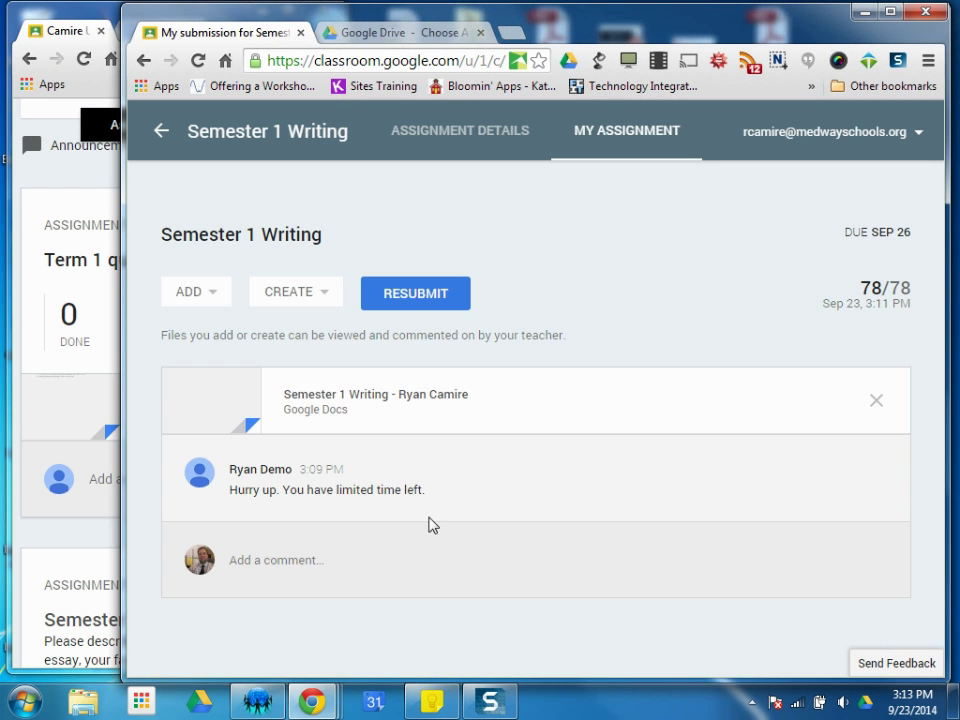
From the student's class stream, open the Term 1 questions assignment and reload its page.
left_click(160, 131)
left_click(576, 434)
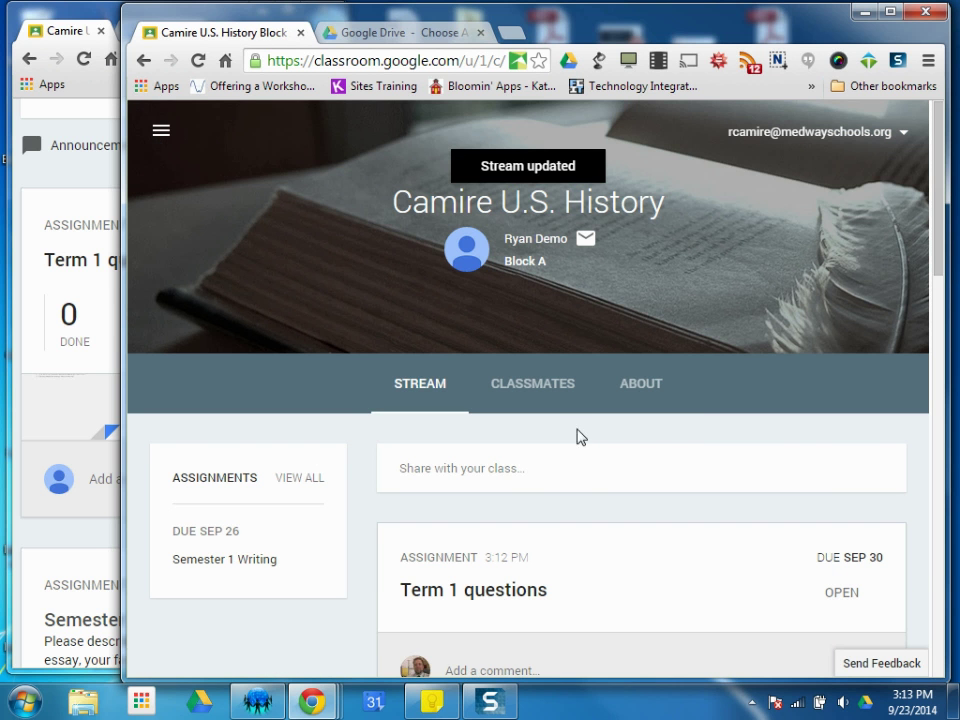
scroll(696, 458, "down", 2)
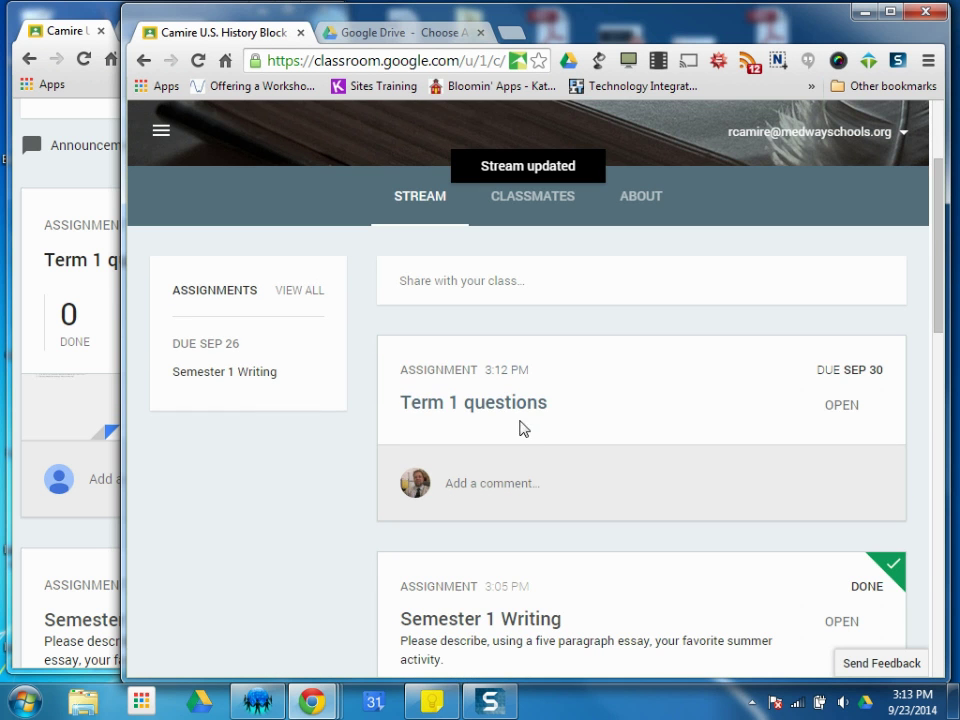
left_click(840, 409)
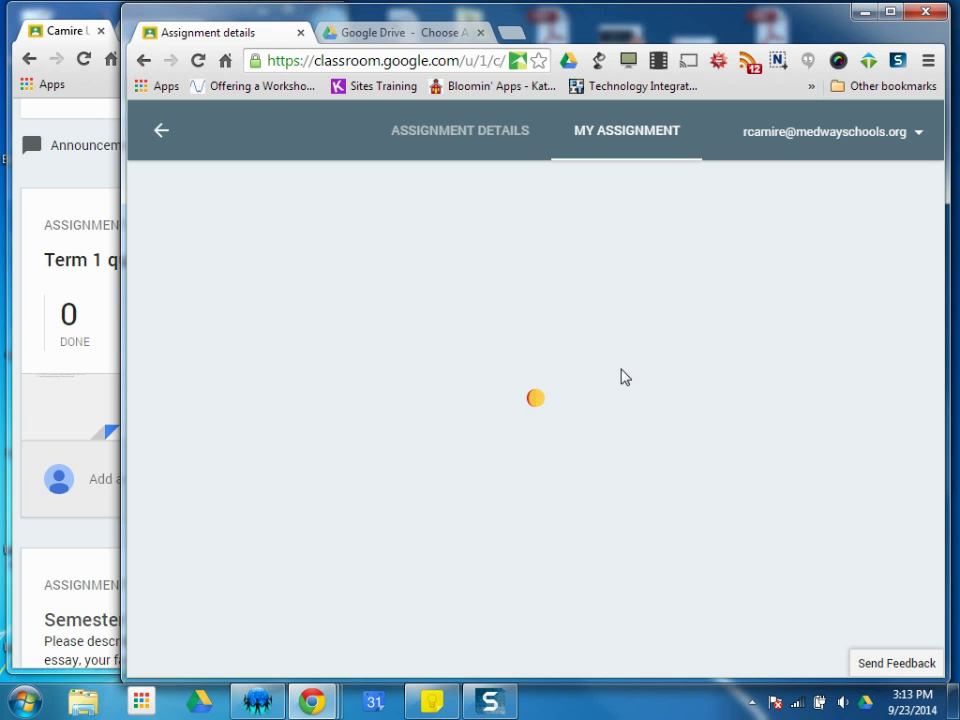
left_click(198, 60)
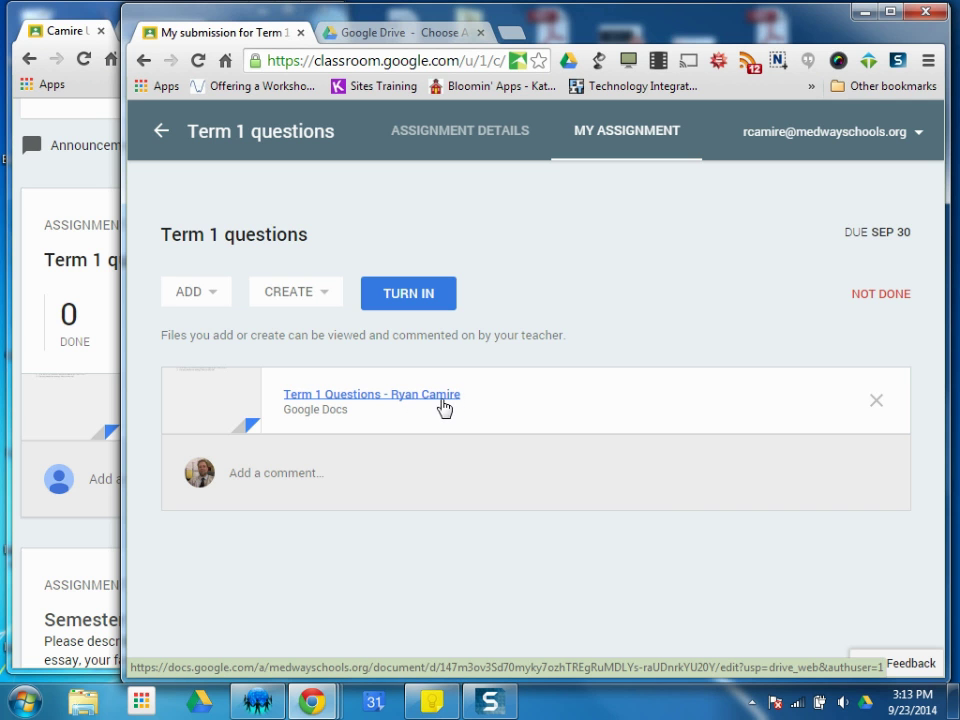
Open the student's copy of the Term 1 Questions document and try to choose the student's Google account.
left_click(352, 402)
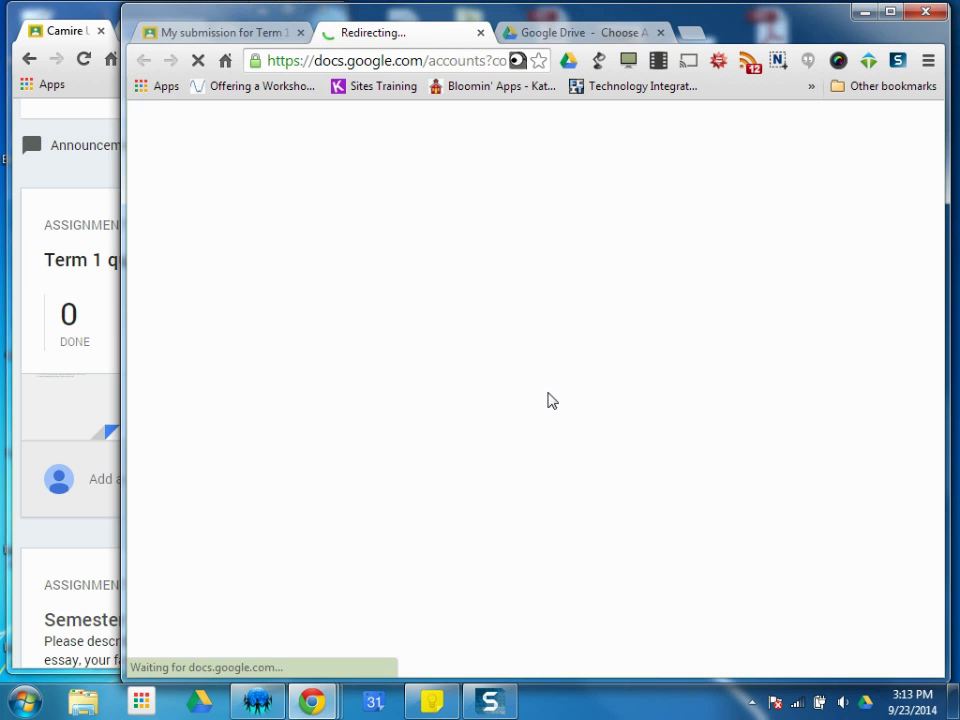
left_click(268, 313)
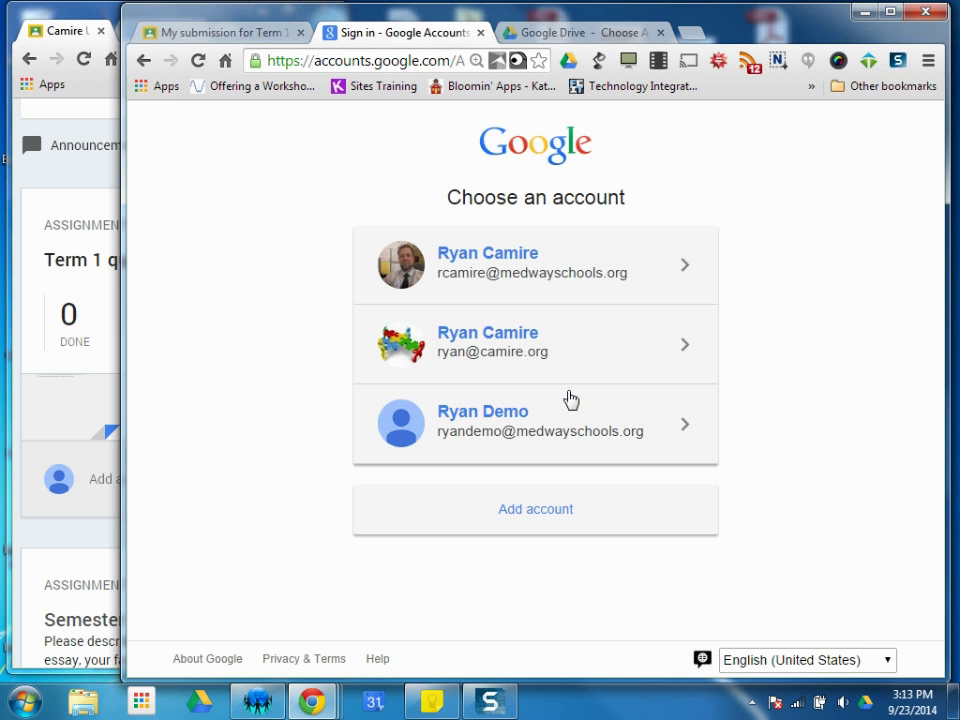
left_click(516, 286)
left_click(575, 407)
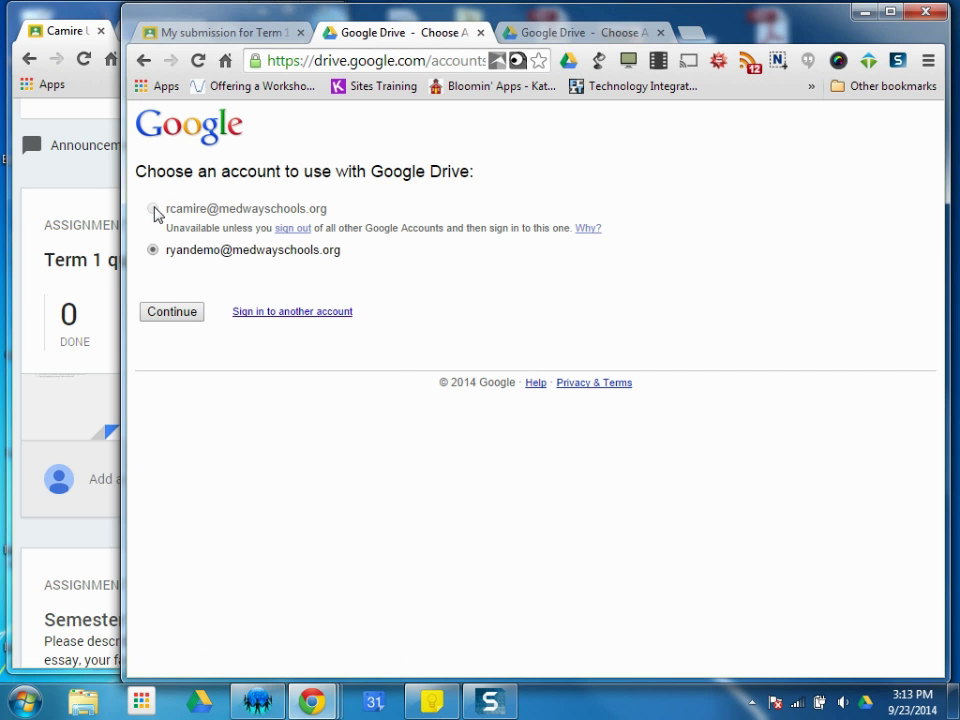
Sign out of the other Google accounts and sign in to Google Drive with the student's account password.
left_click(288, 229)
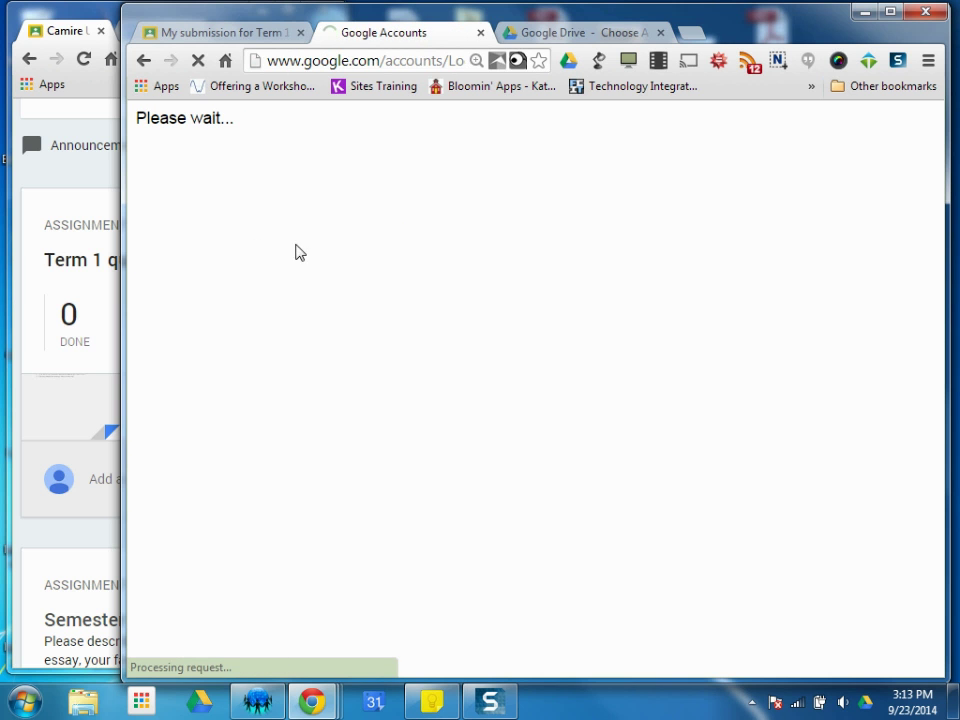
left_click(534, 272)
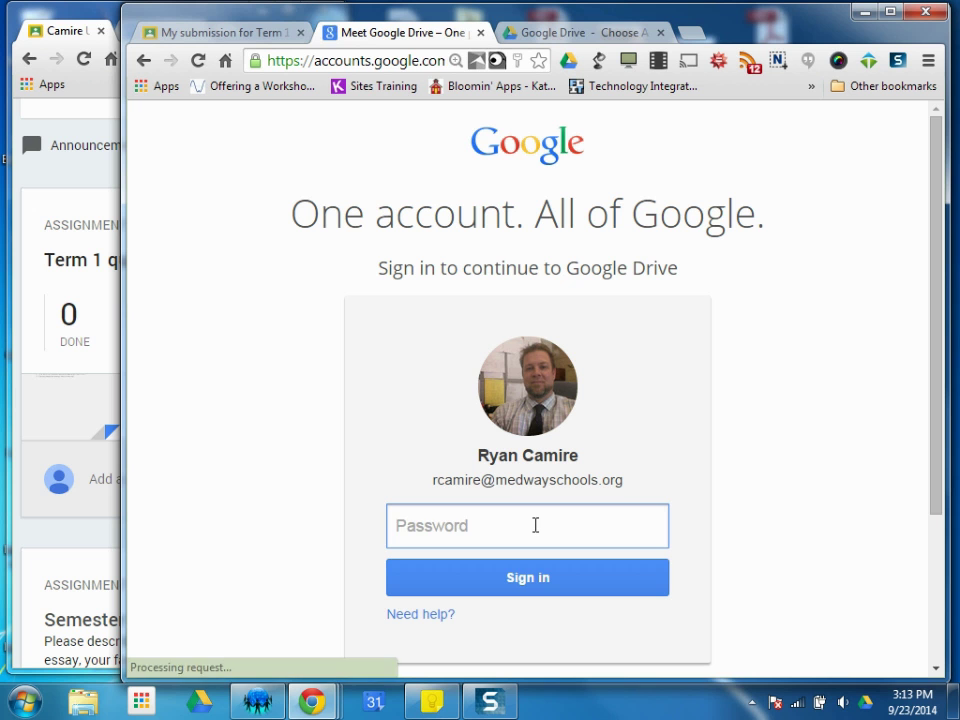
type("•")
key("Return")
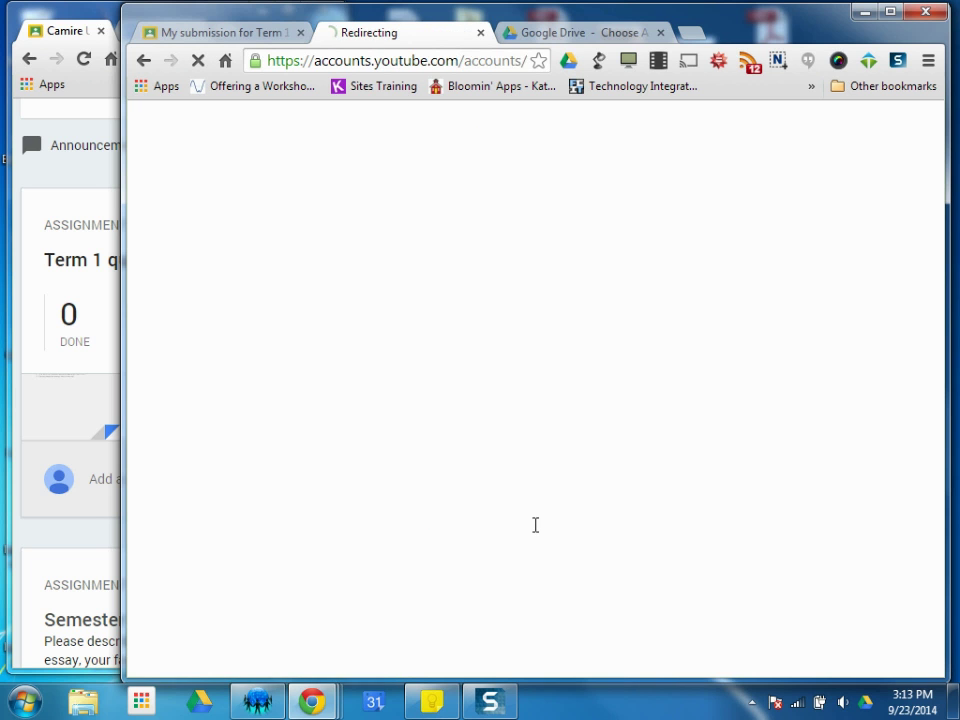
left_click(170, 272)
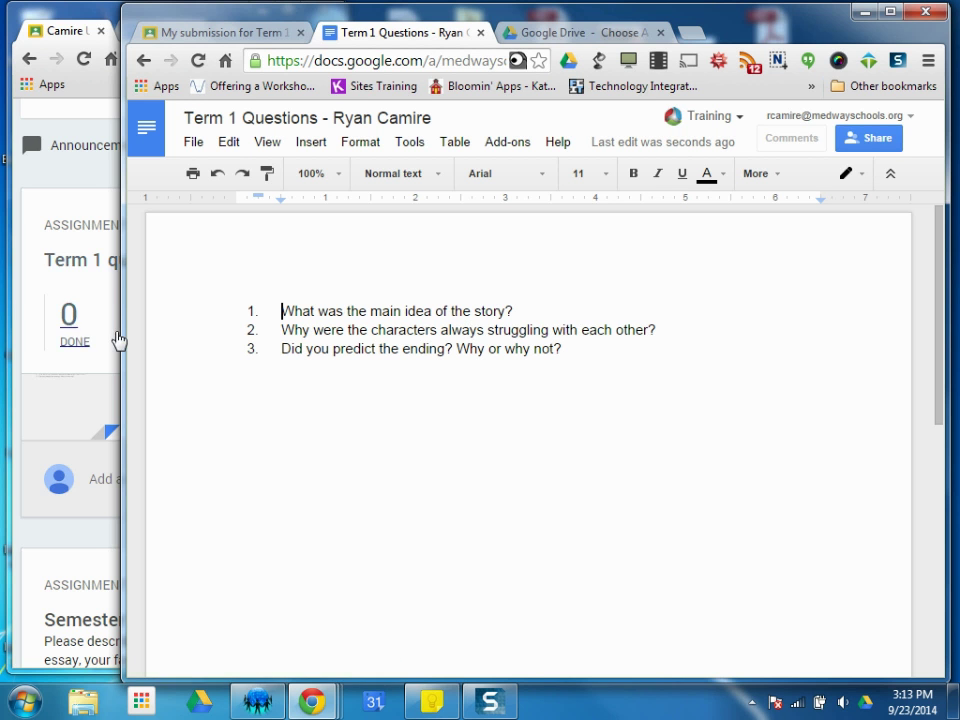
Widen the document window and add the red answer "It was struggle against good and evil." on an unnumbered line below question 1.
left_click_drag(123, 331, 50, 353)
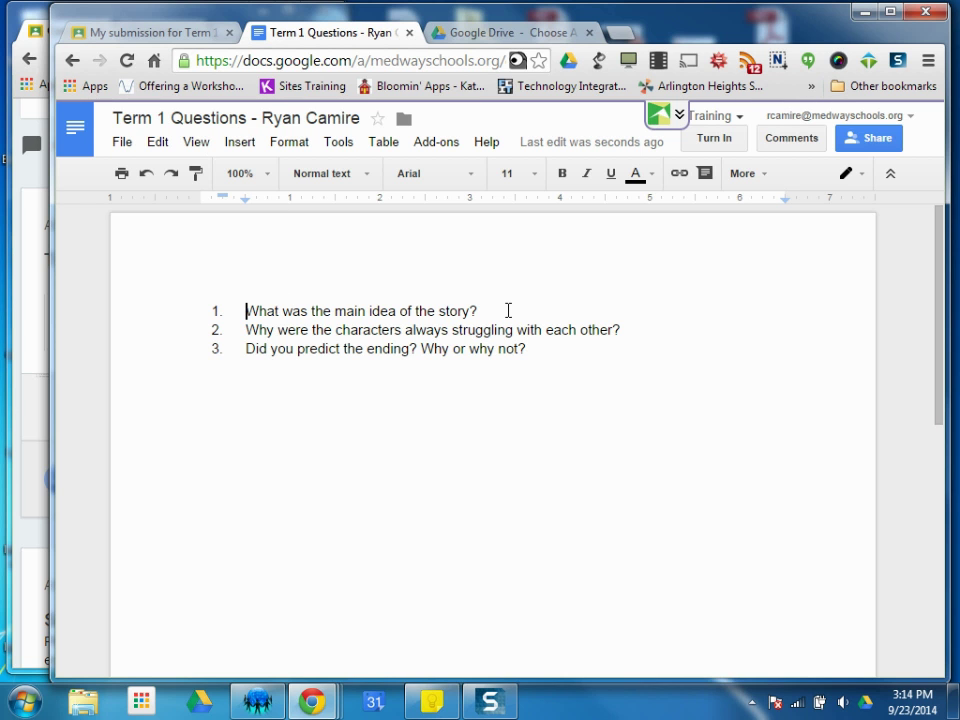
key("Return")
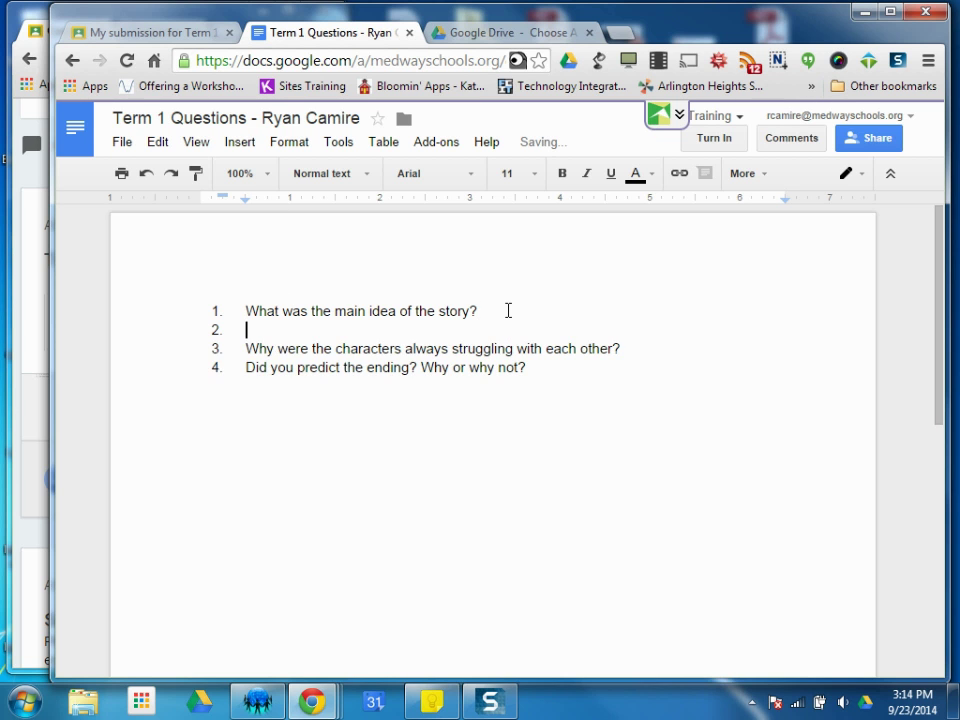
key("BackSpace")
left_click(649, 175)
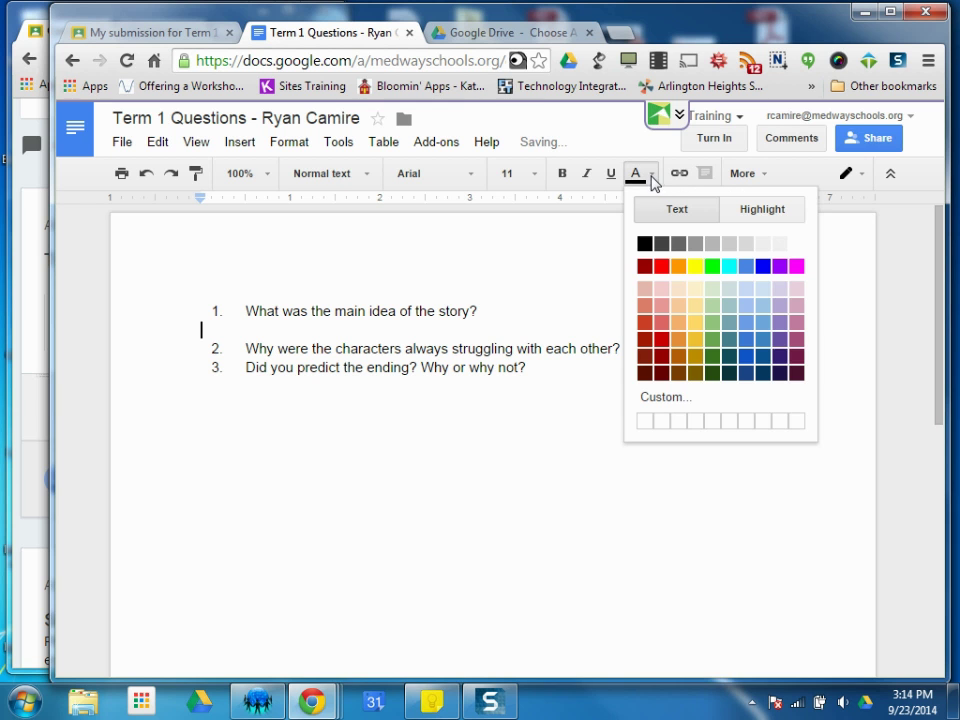
left_click(661, 267)
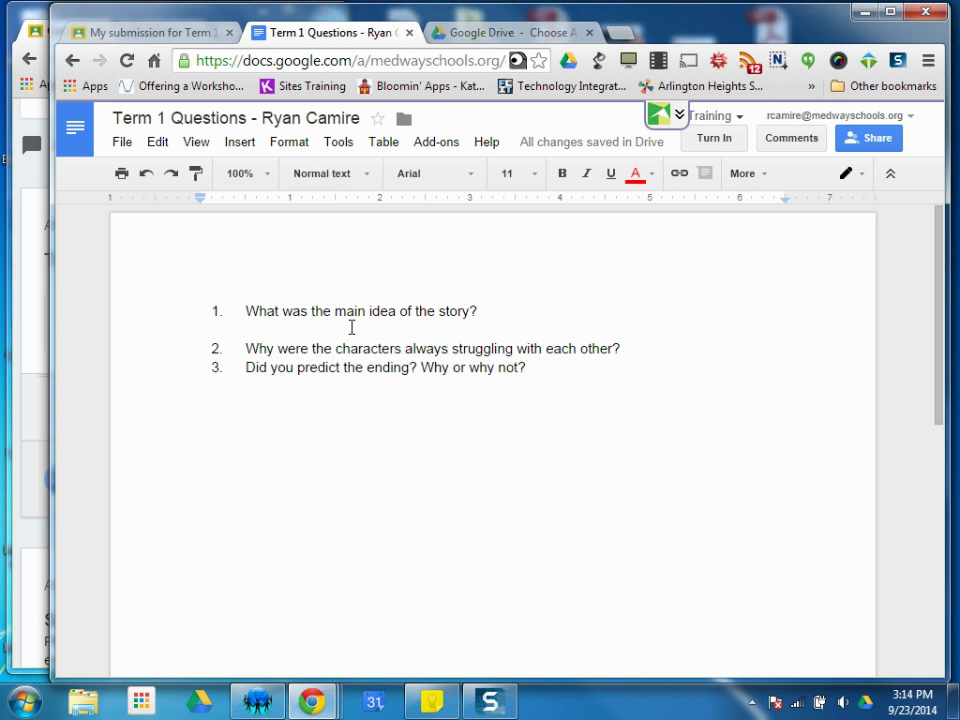
type("It was strug")
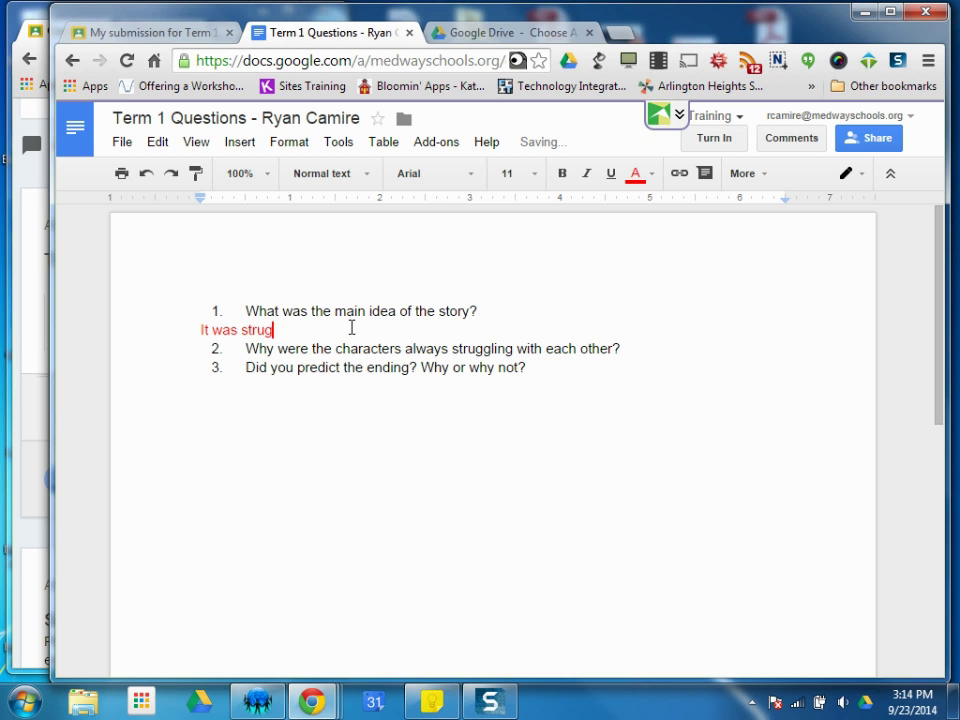
type("gle against")
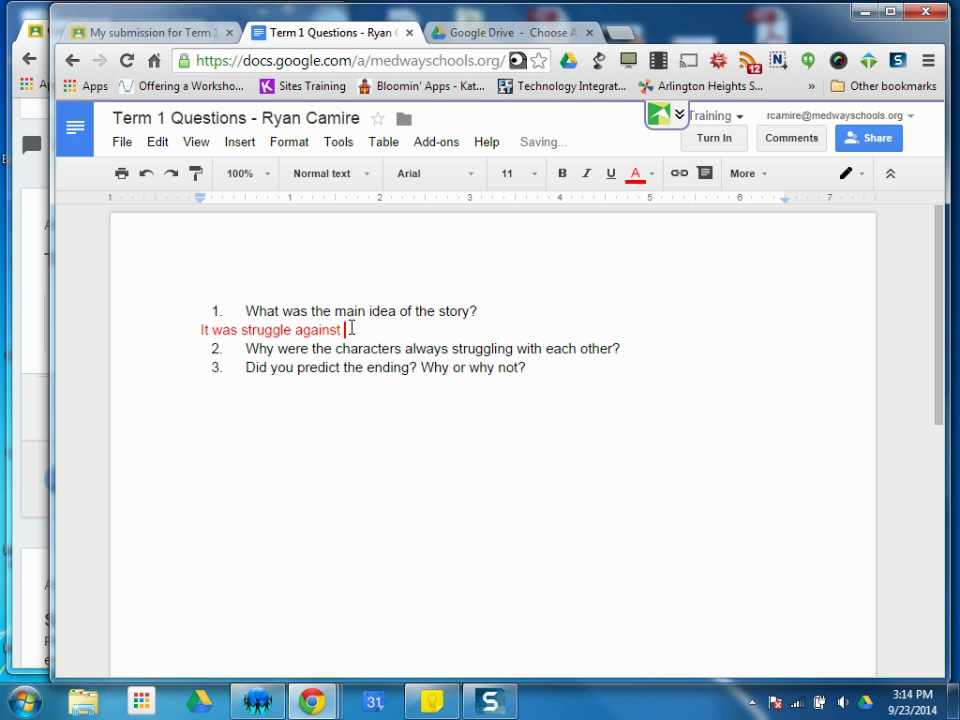
type(" good and evil.")
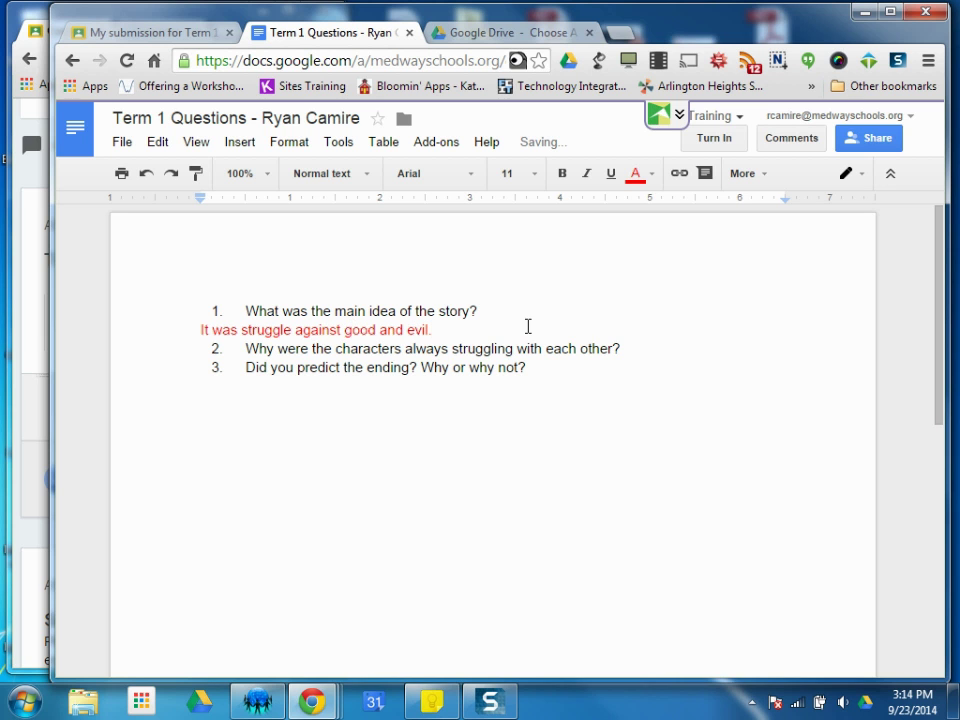
Add the answer "Not sure." in red at the end of question 2.
left_click(633, 351)
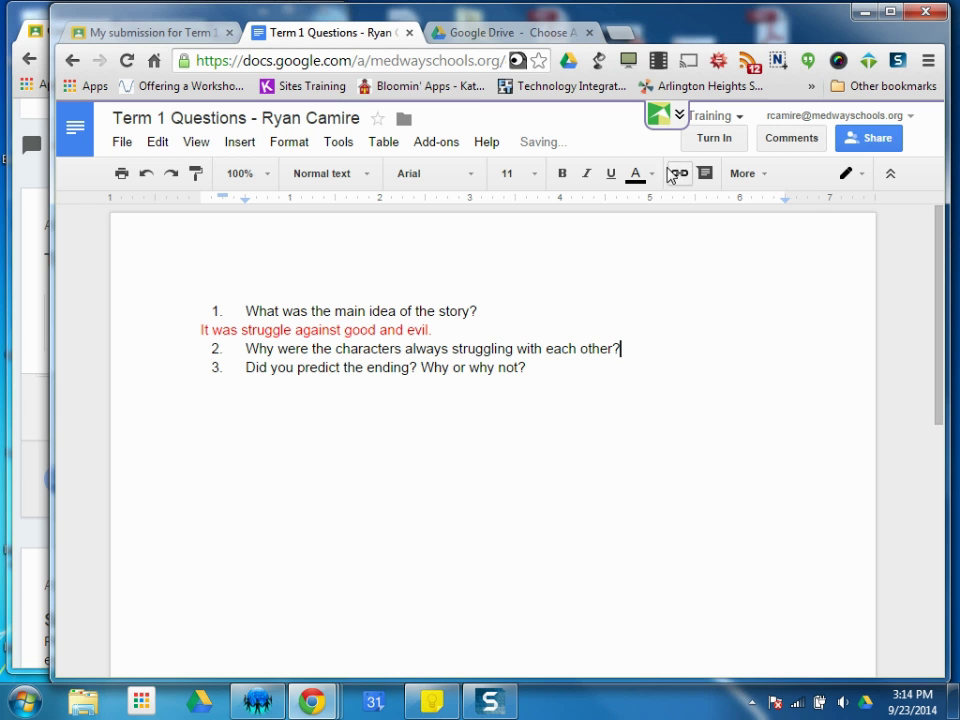
left_click(638, 175)
left_click(645, 324)
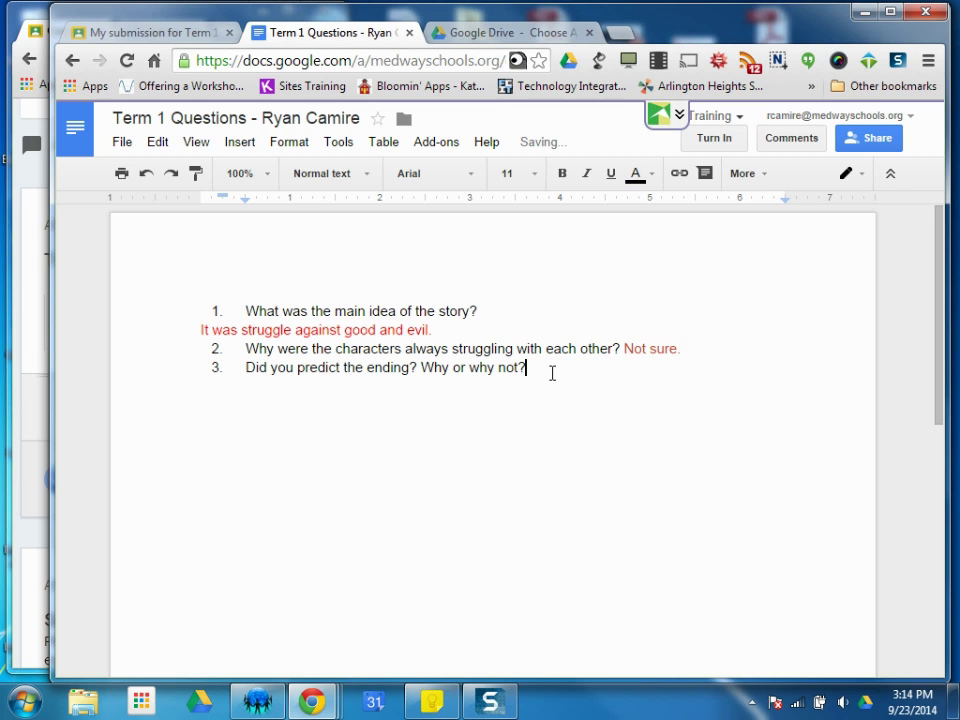
Add the answer "I didn't predict it at all. I thought the dogs took over the world." on an unnumbered line below question 3.
key("Return")
type("I di")
key("BackSpace")
key("BackSpace")
type("I didn't predict it")
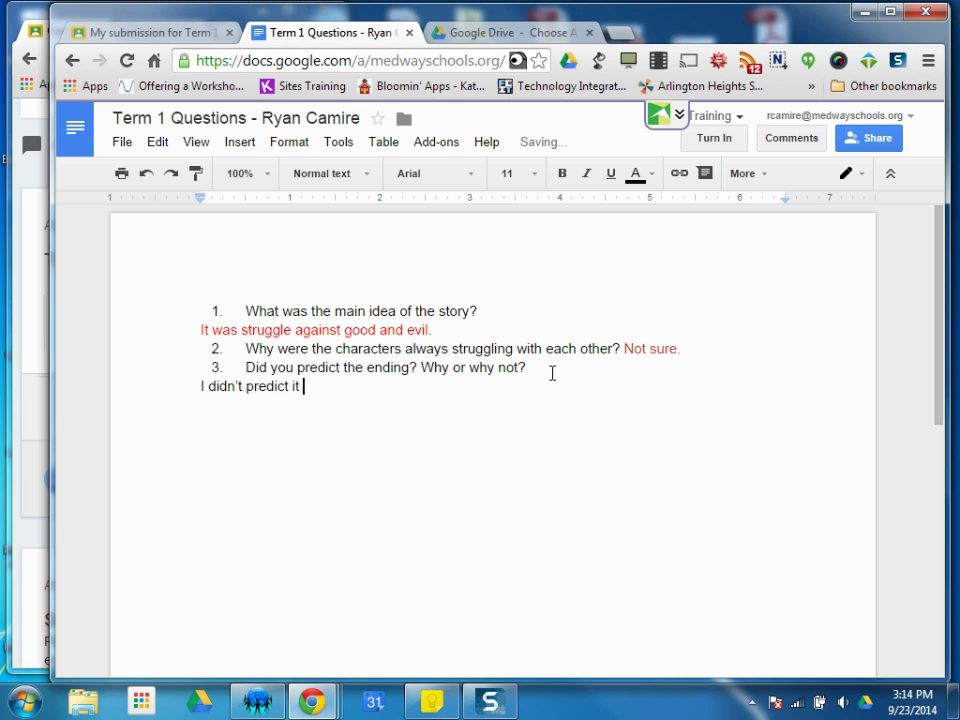
type(" at all. I thought the dogs took over the world.")
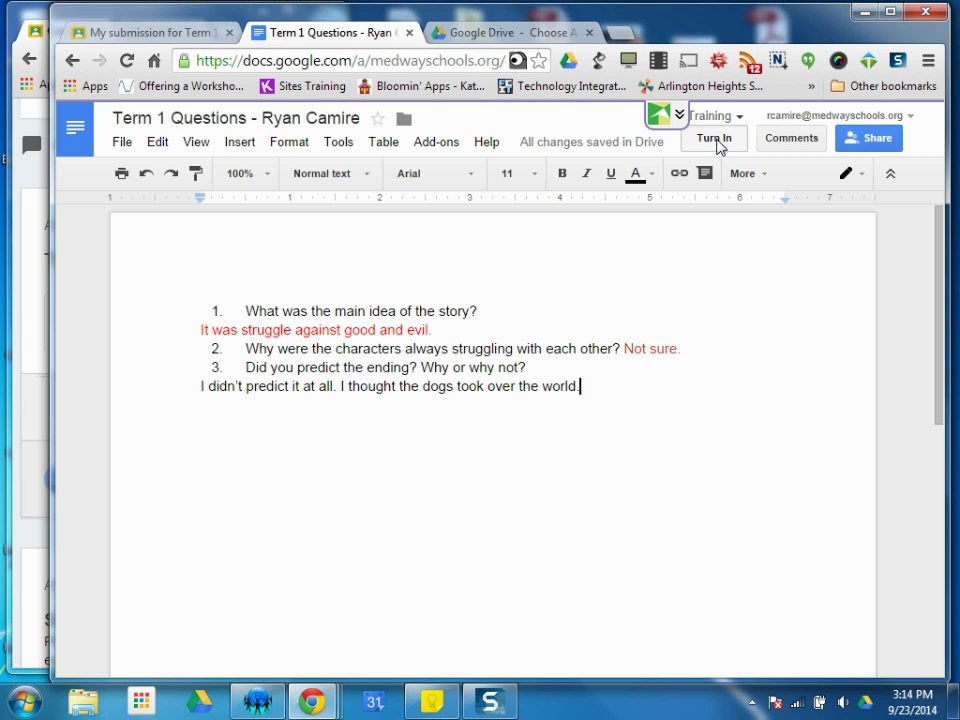
Turn in the student's Term 1 Questions document, with the teacher's and student's windows arranged side by side.
left_click(716, 140)
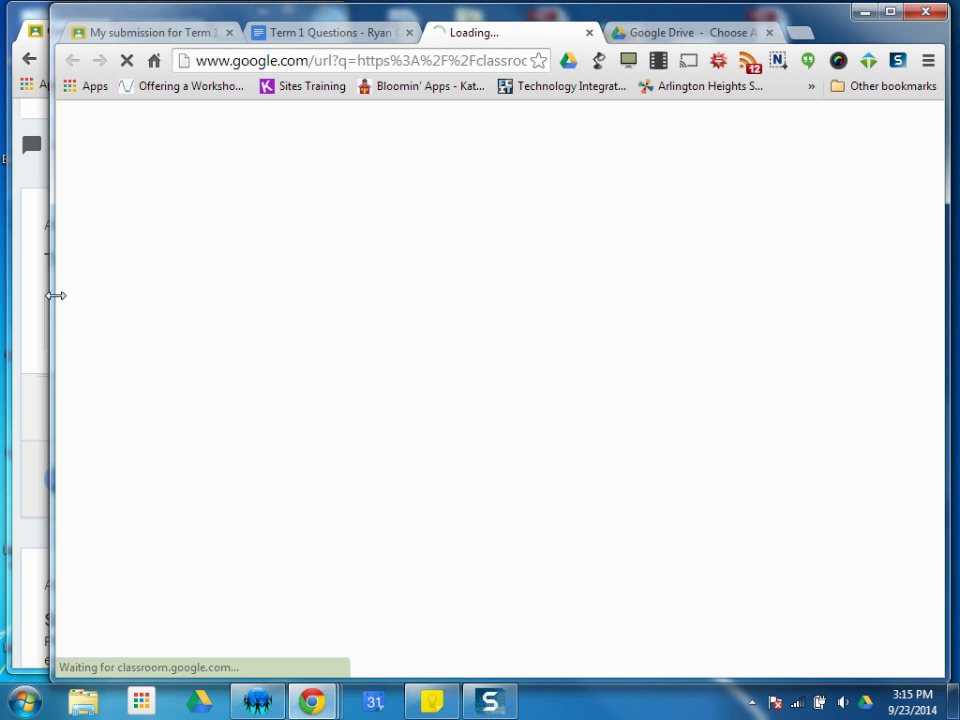
left_click_drag(55, 295, 546, 319)
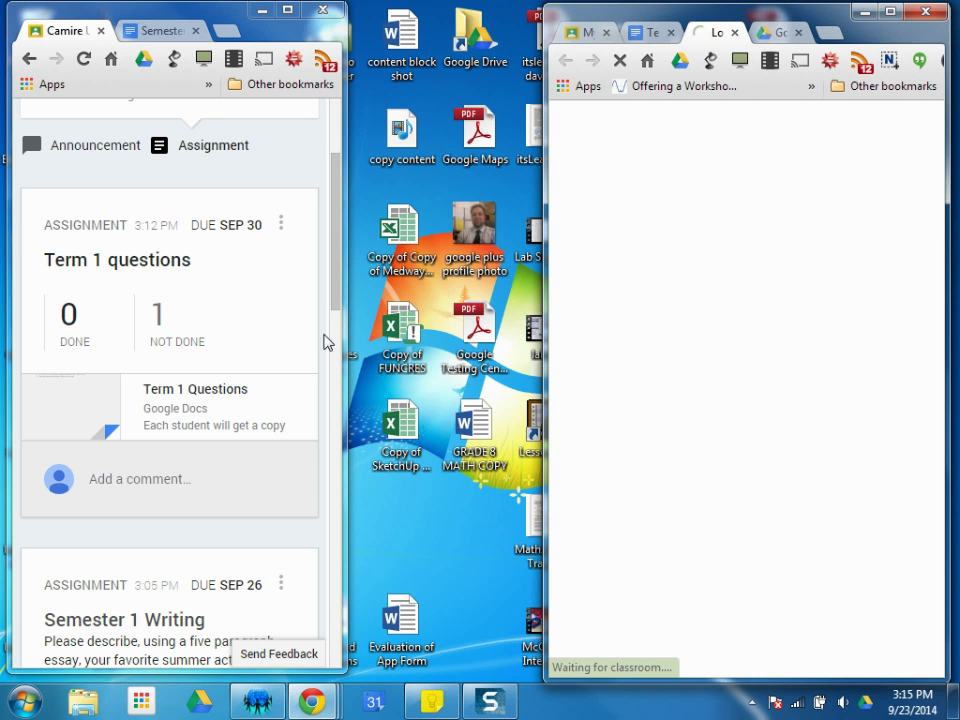
left_click_drag(340, 342, 494, 336)
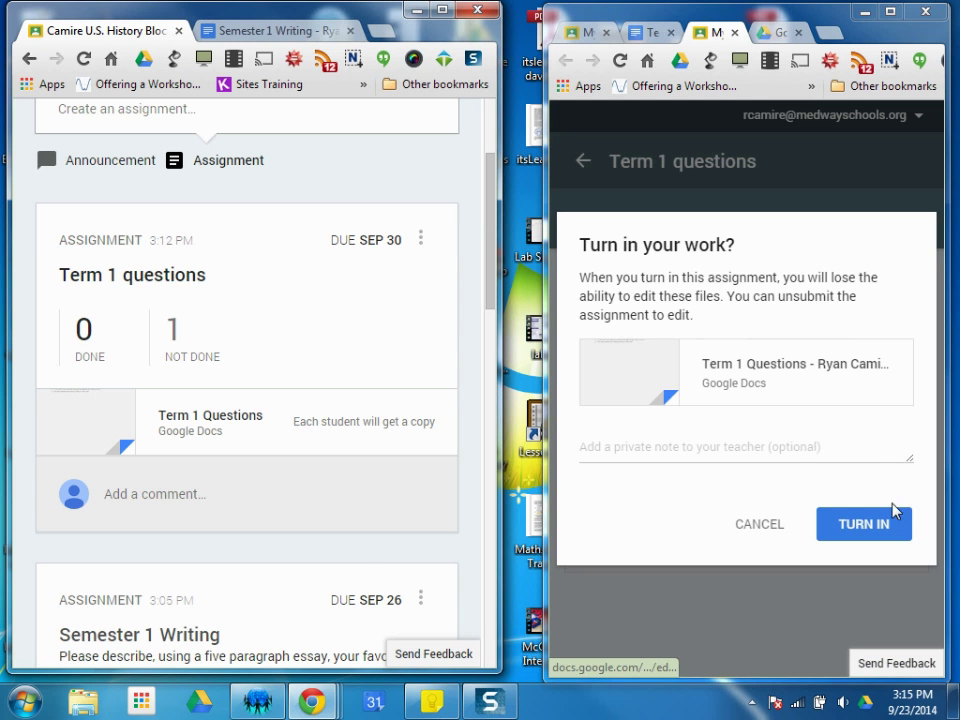
left_click(876, 535)
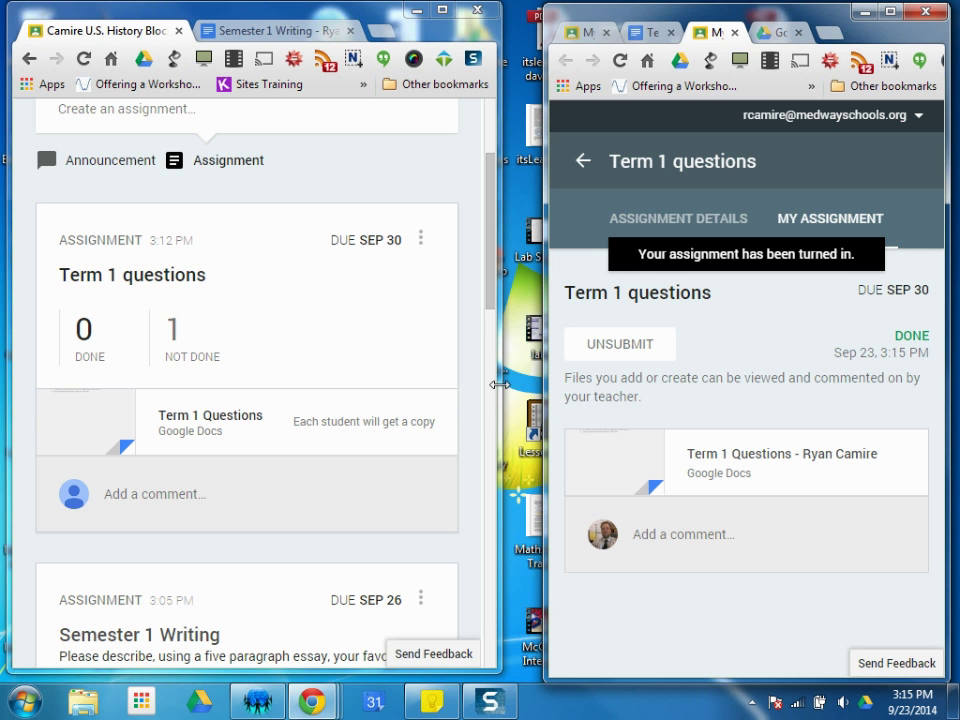
Widen the teacher's window up to the student's window and reload the class stream in it.
left_click_drag(499, 384, 517, 385)
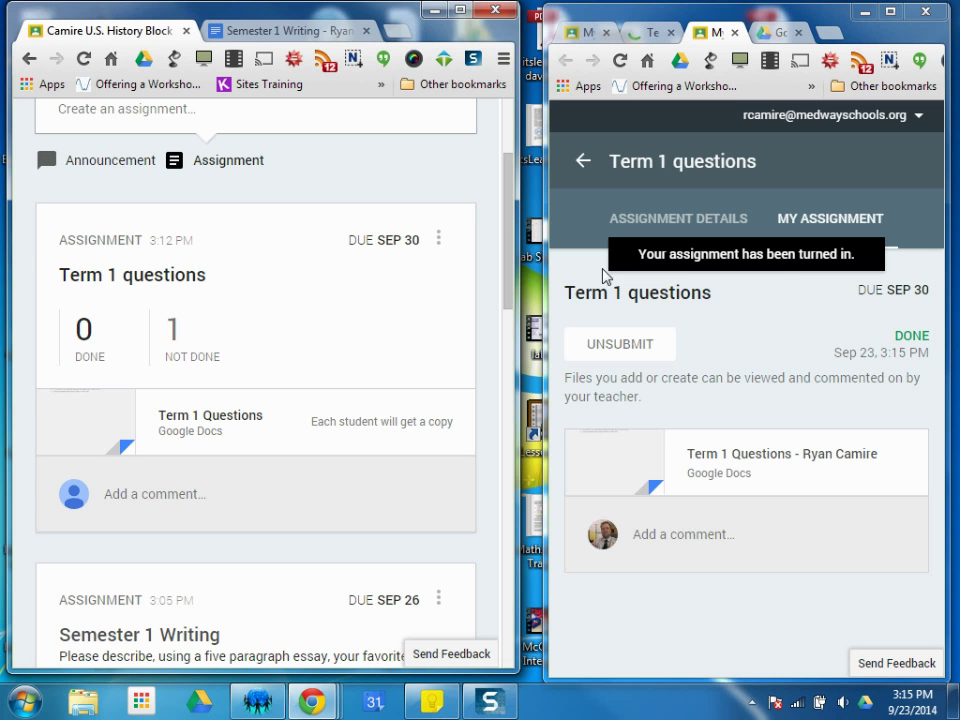
left_click_drag(518, 349, 536, 347)
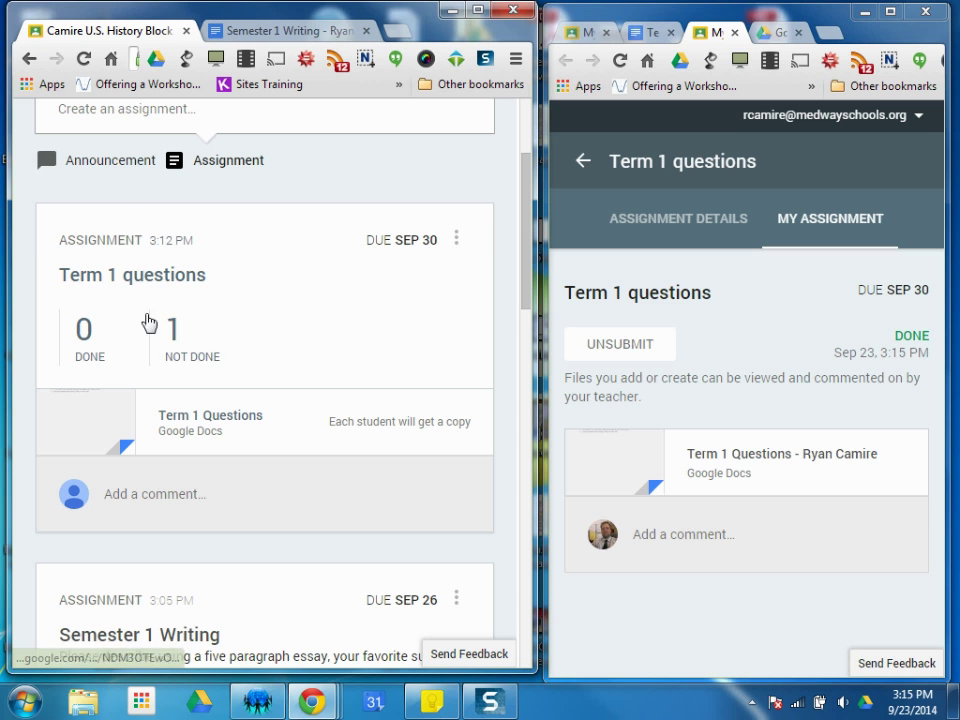
left_click(82, 59)
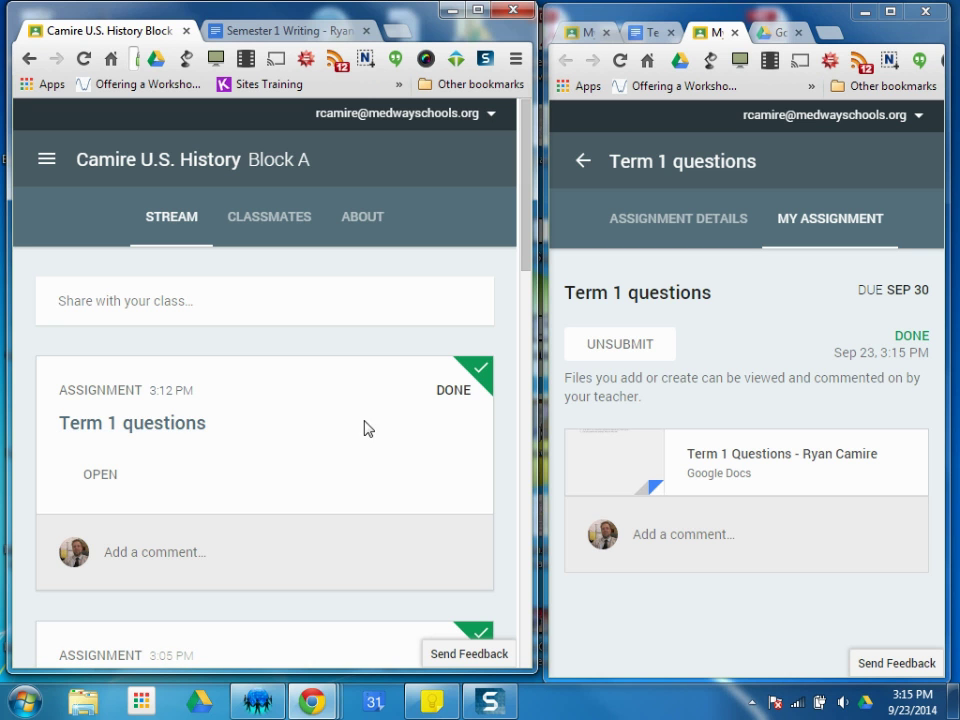
Sign out of the student's account in the teacher's window and sign in to the teacher's demo account with its password.
left_click(491, 114)
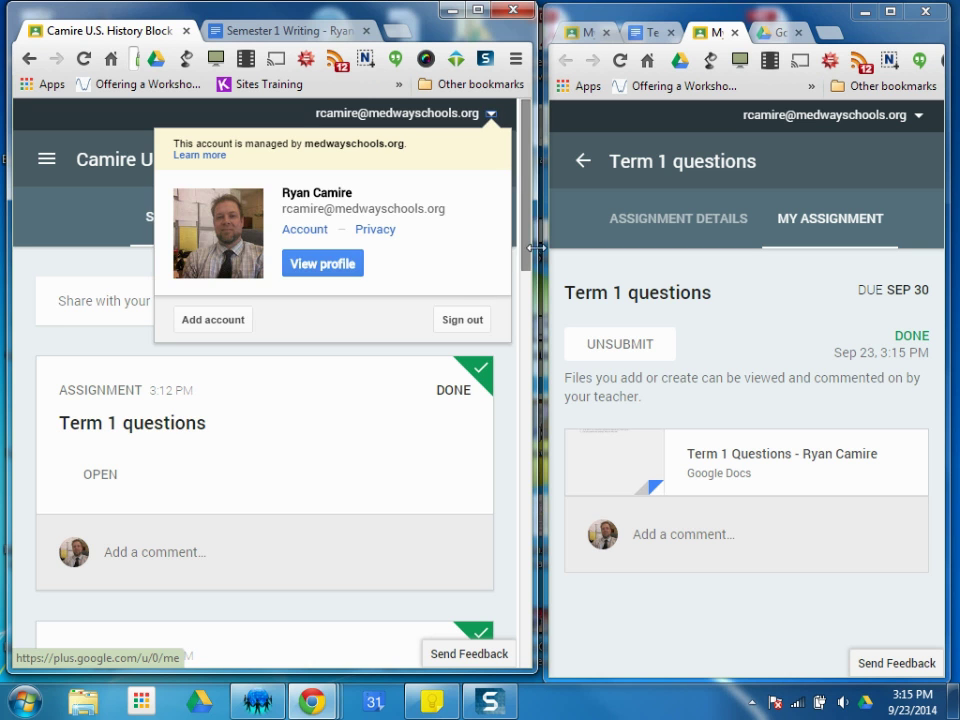
left_click(470, 324)
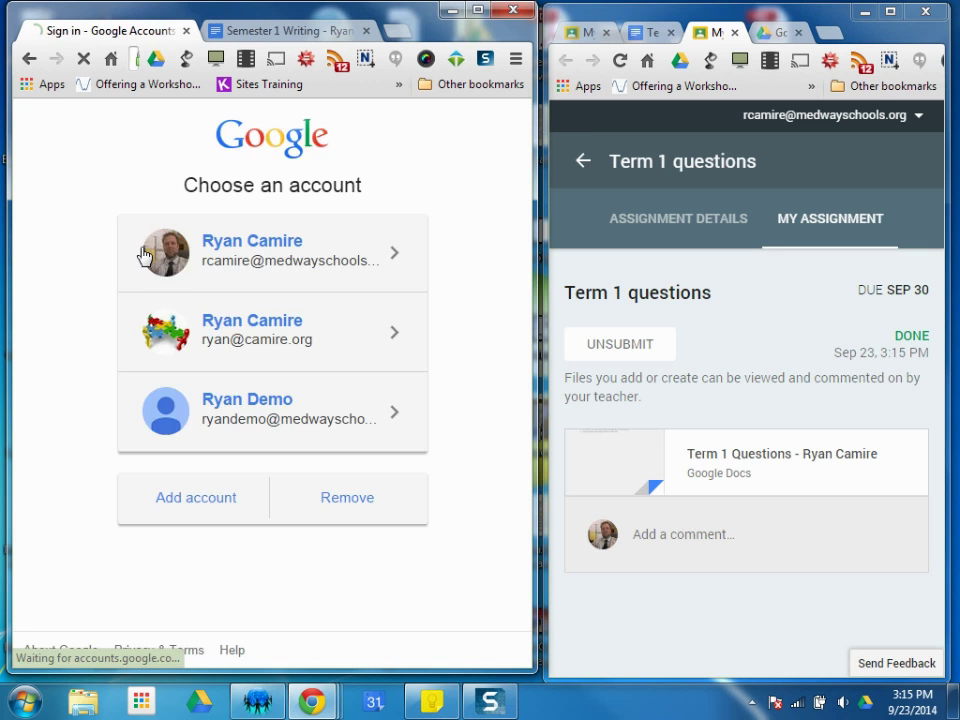
left_click(274, 419)
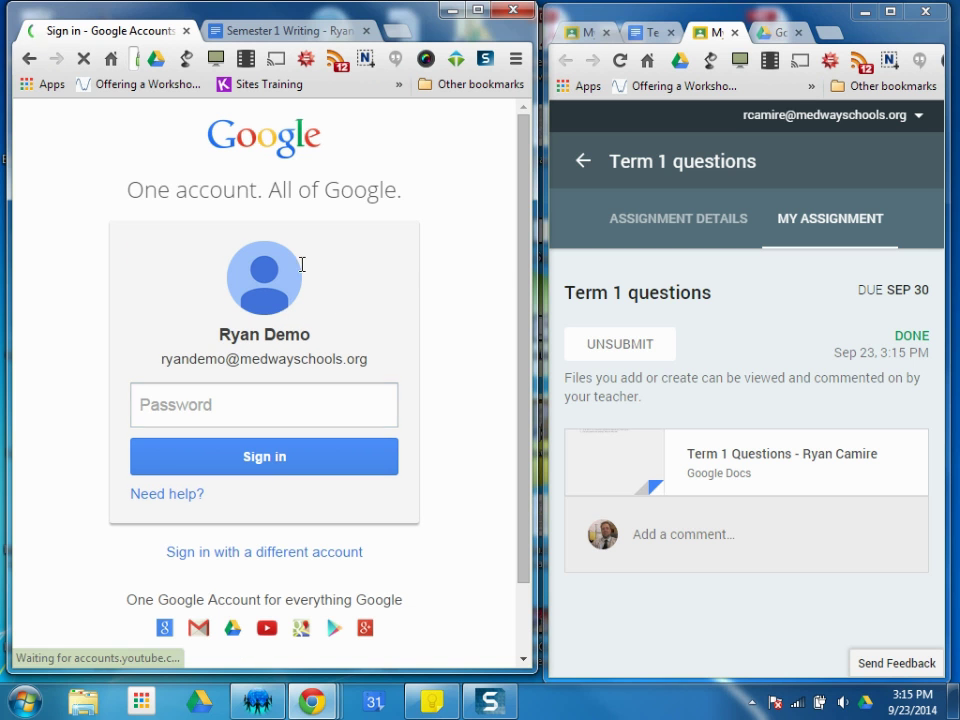
type("*")
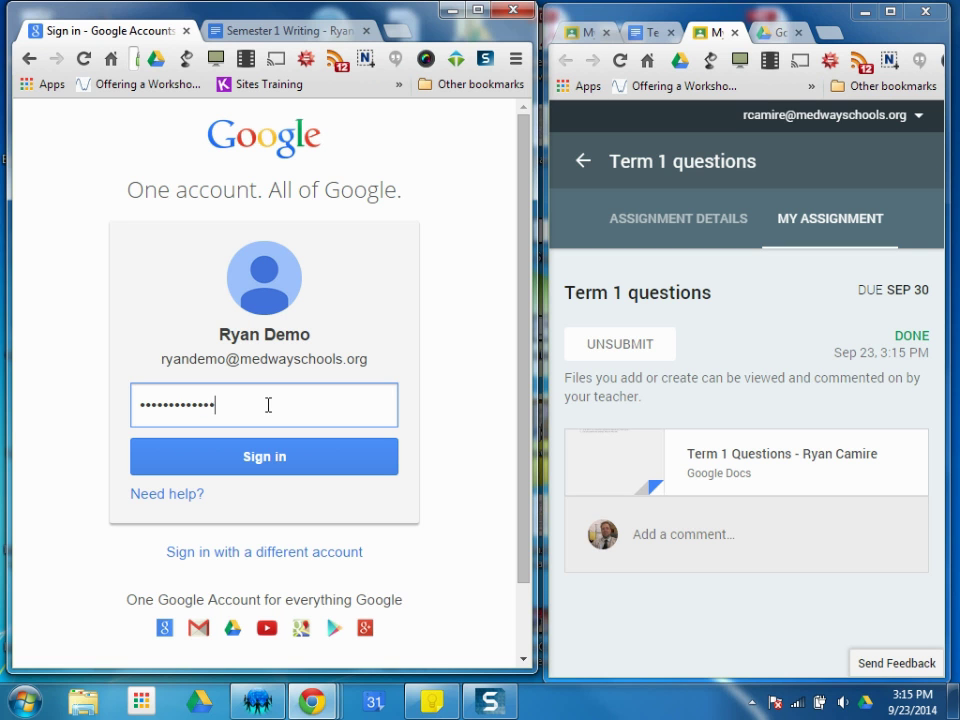
key("Return")
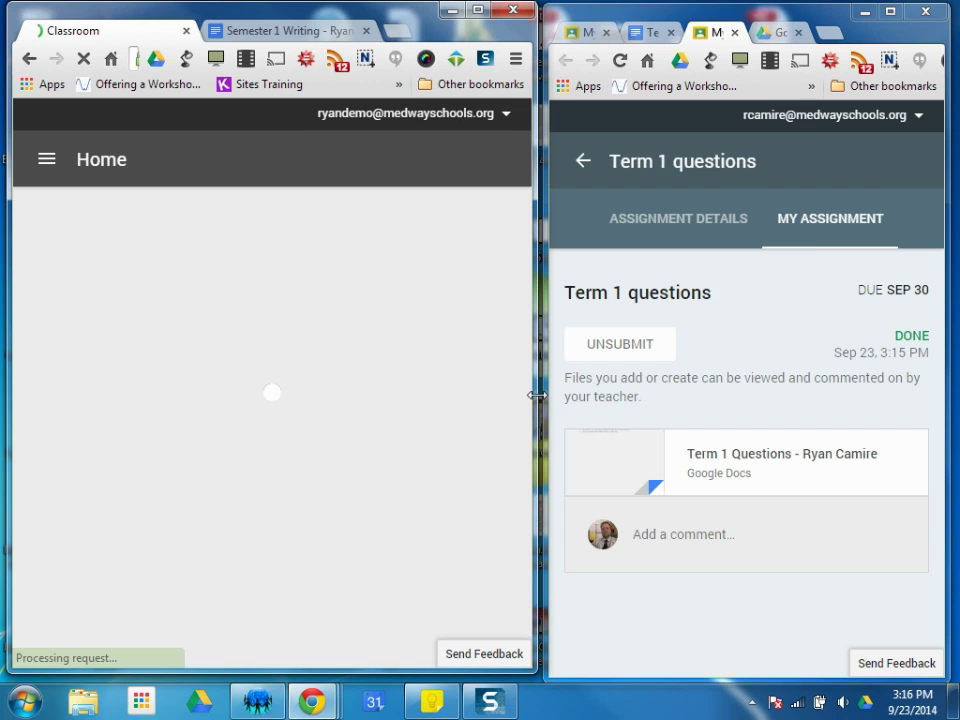
Widen the teacher's window and open the student's submitted Term 1 Questions document from the done assignments of U.S. History Block A.
left_click_drag(537, 396, 860, 402)
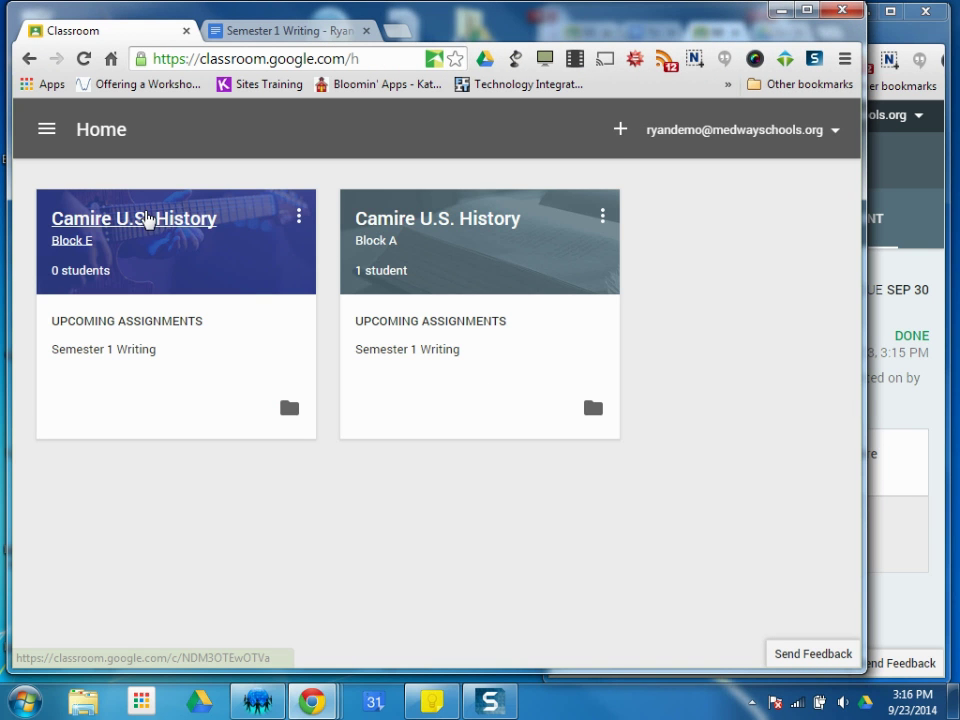
left_click(296, 236)
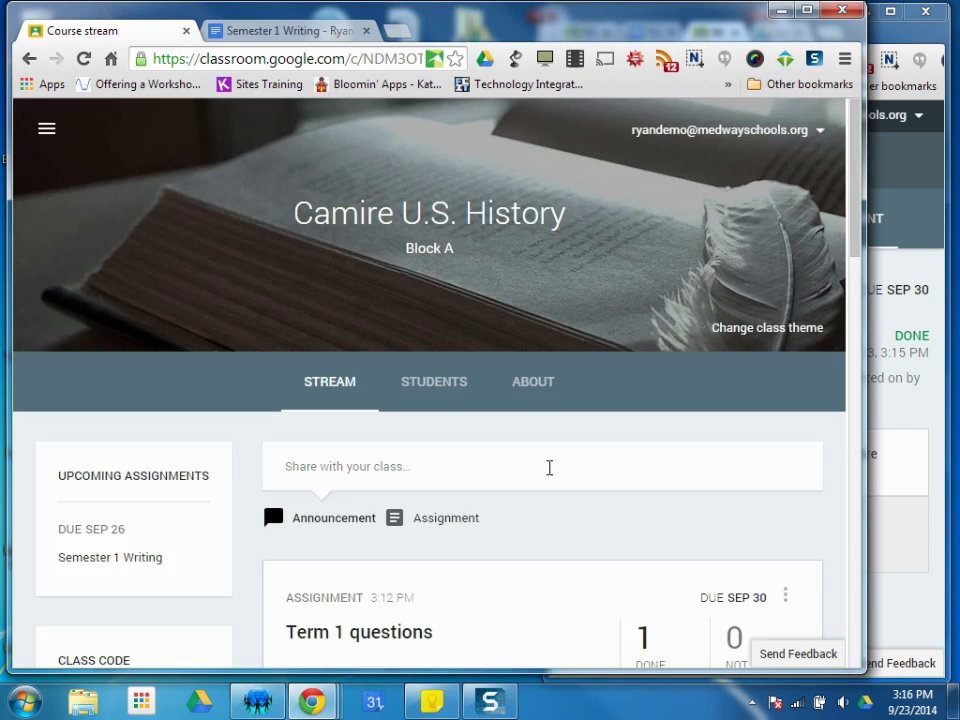
scroll(630, 537, "down", 3)
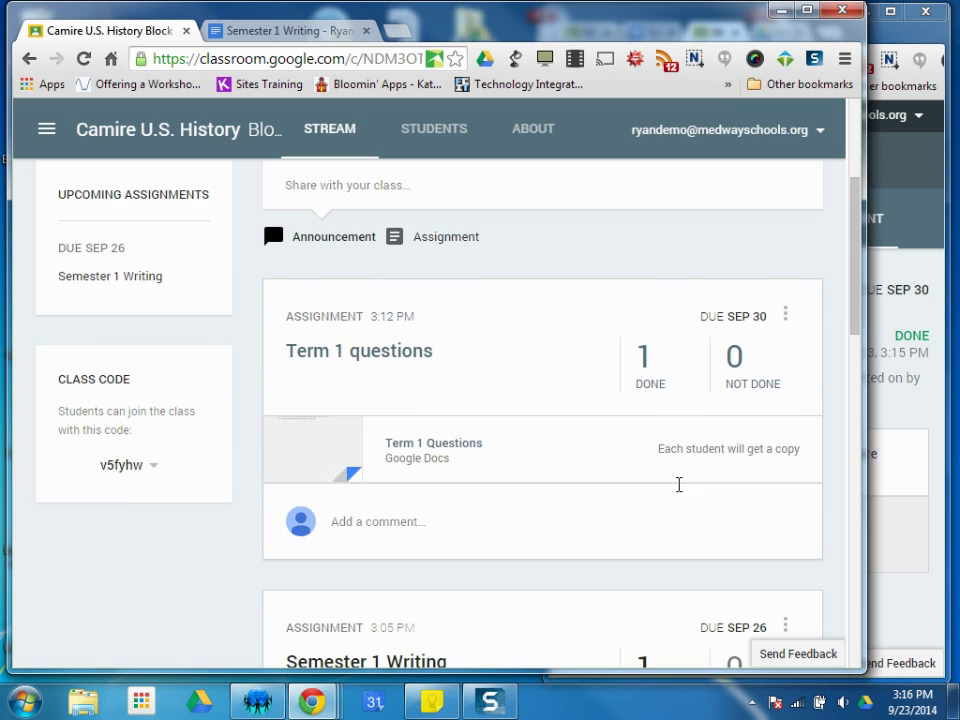
left_click(650, 388)
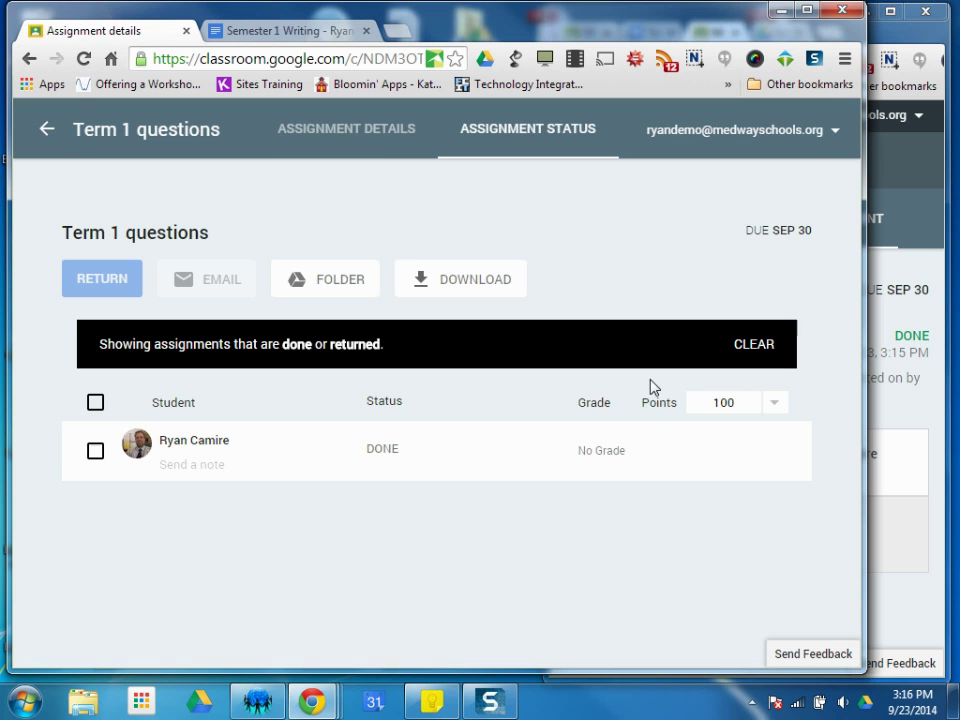
left_click(257, 448)
left_click(217, 502)
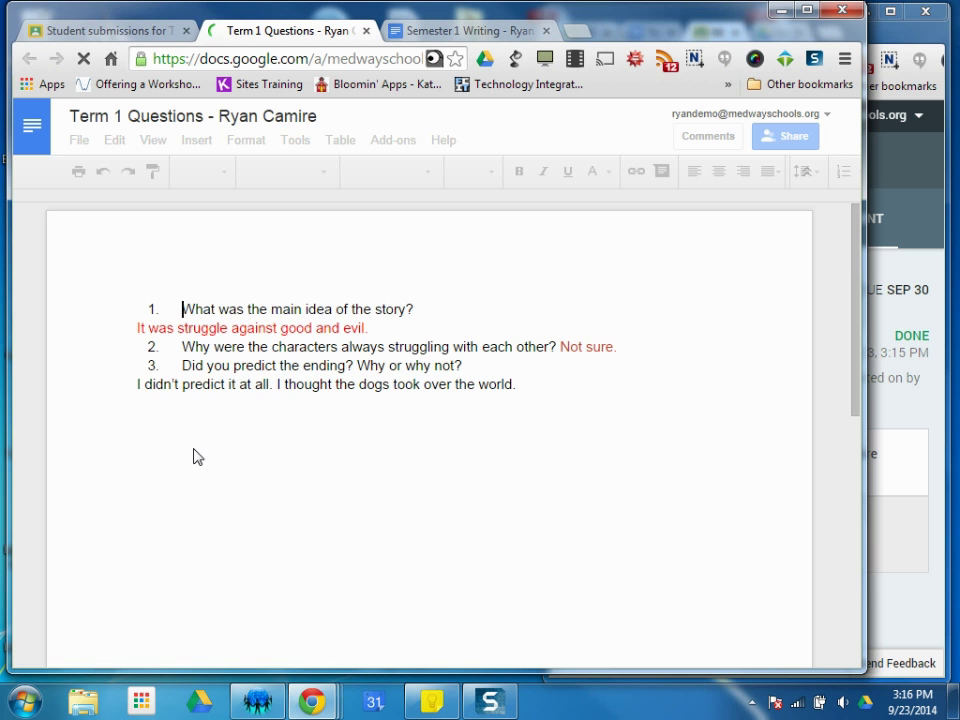
left_click(383, 327)
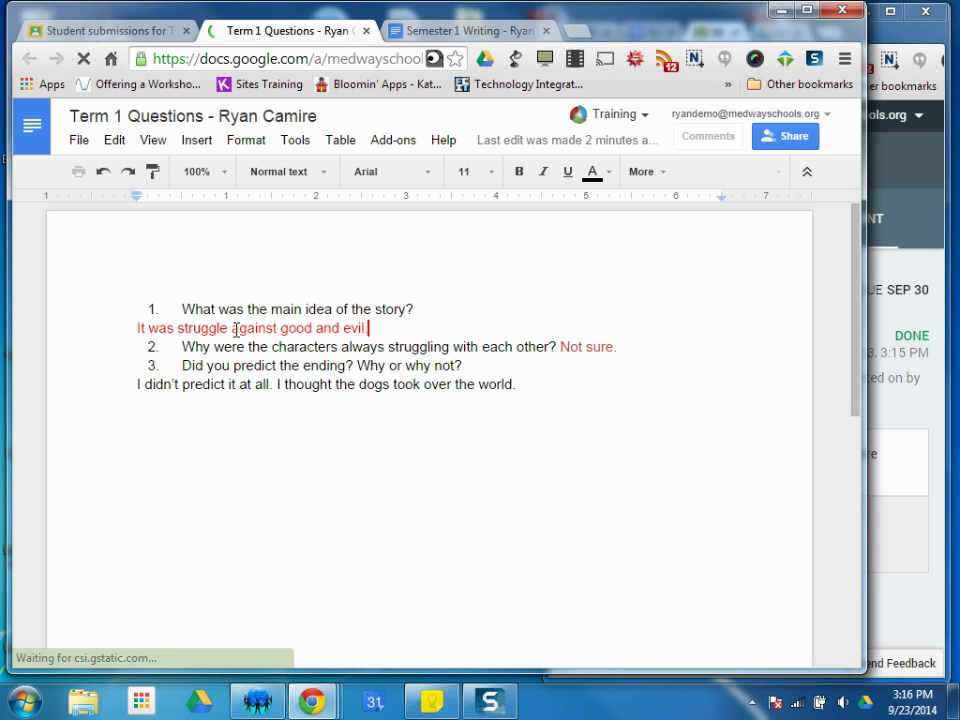
left_click(149, 328, "shift")
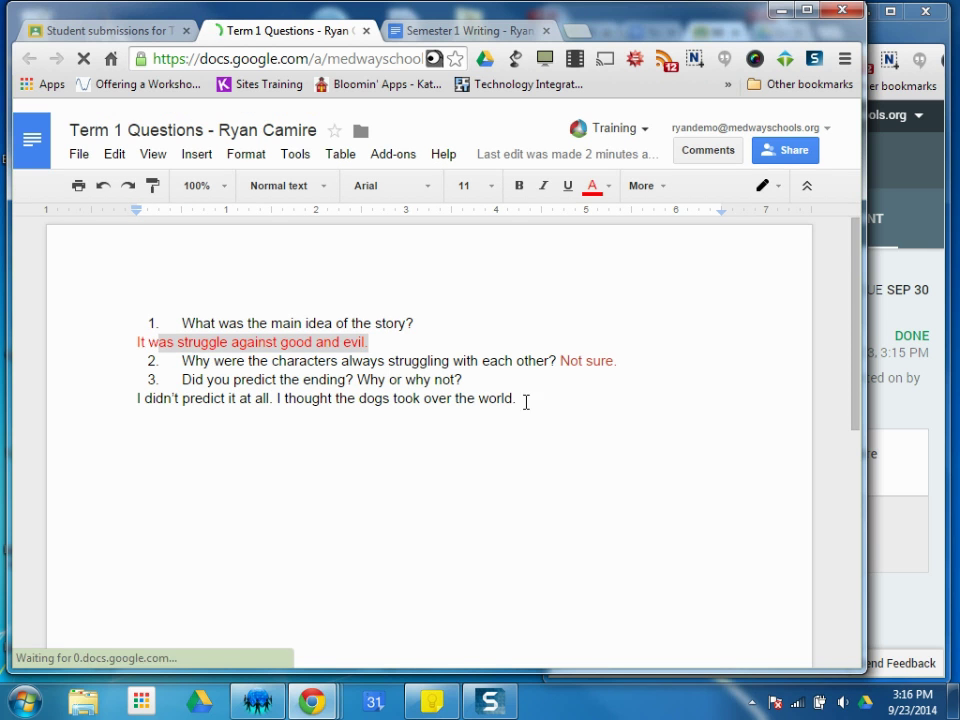
left_click(521, 399)
left_click(137, 384)
left_click(241, 384, "shift")
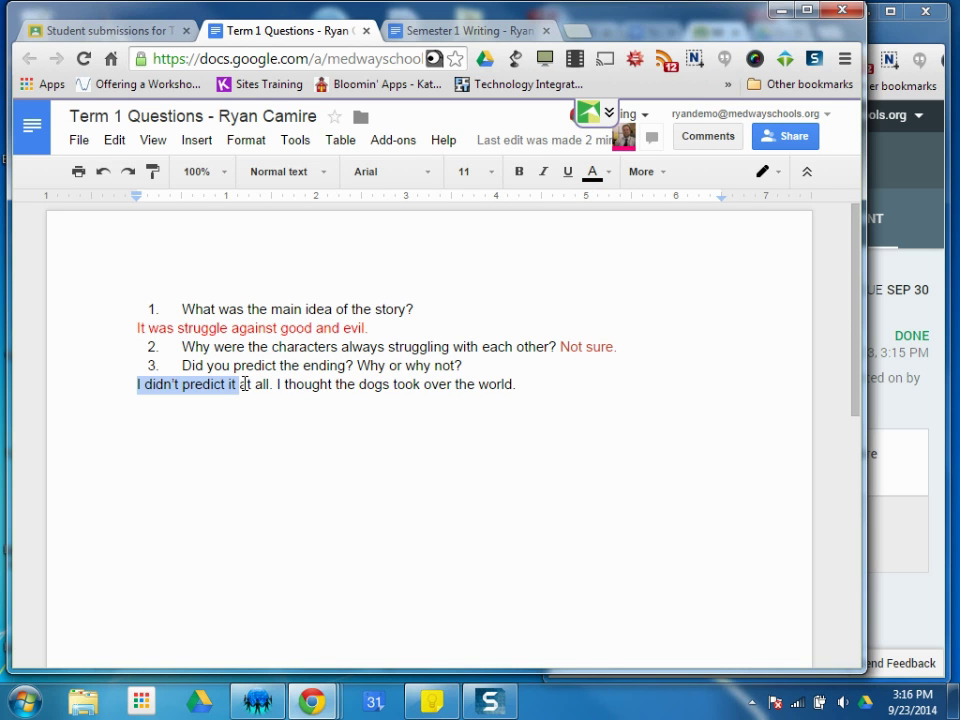
Attach the comment "There were dogs in this book?" to the sentence "I thought the dogs took over the world".
left_click_drag(277, 384, 514, 390)
right_click(480, 390)
left_click(552, 525)
type("z")
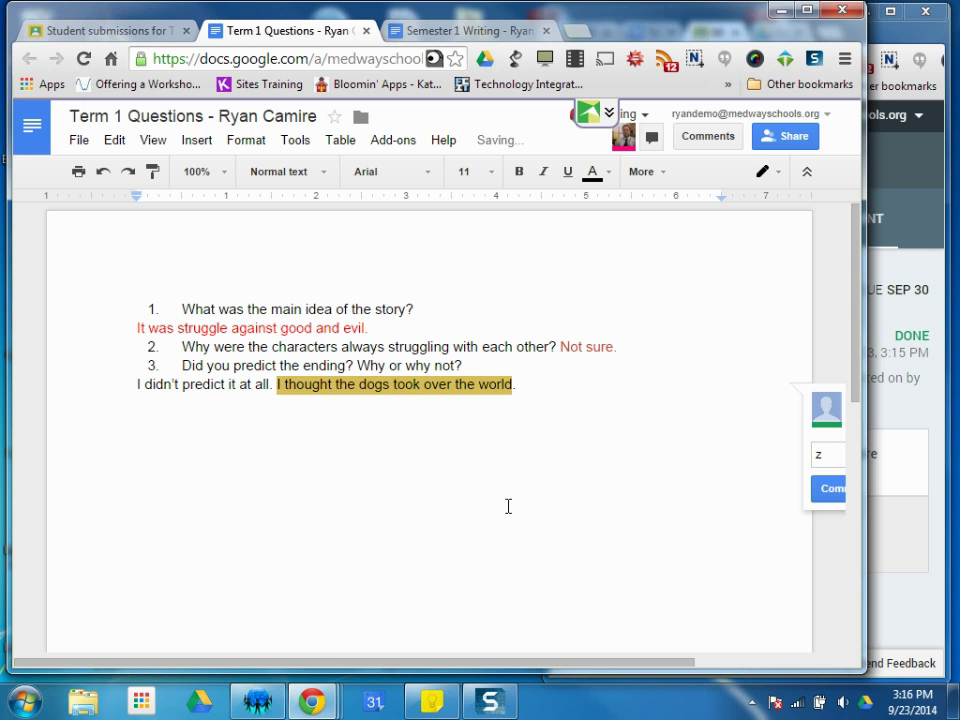
key("BackSpace")
type("There were dogs in this book?")
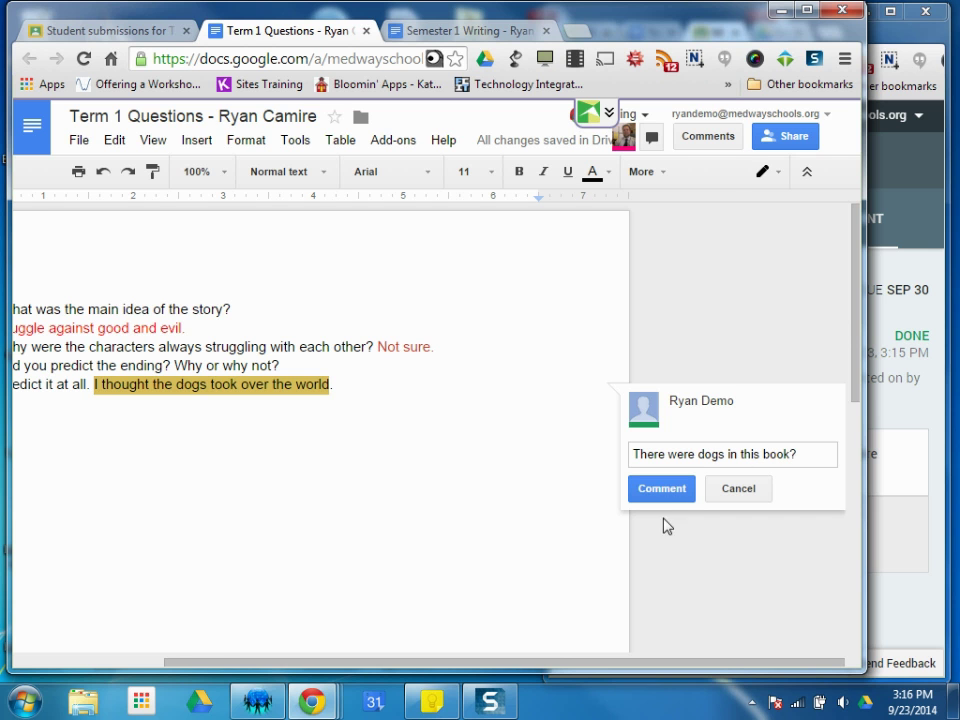
left_click(665, 490)
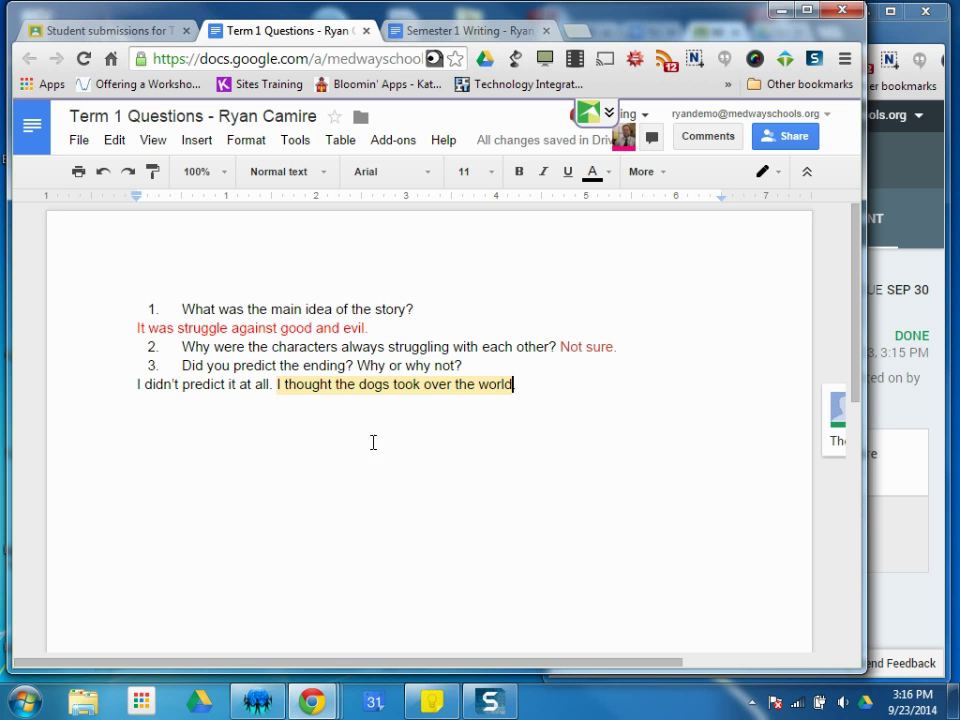
Close both student documents and grade the student's Term 1 questions submission 75 out of 100.
left_click(367, 37)
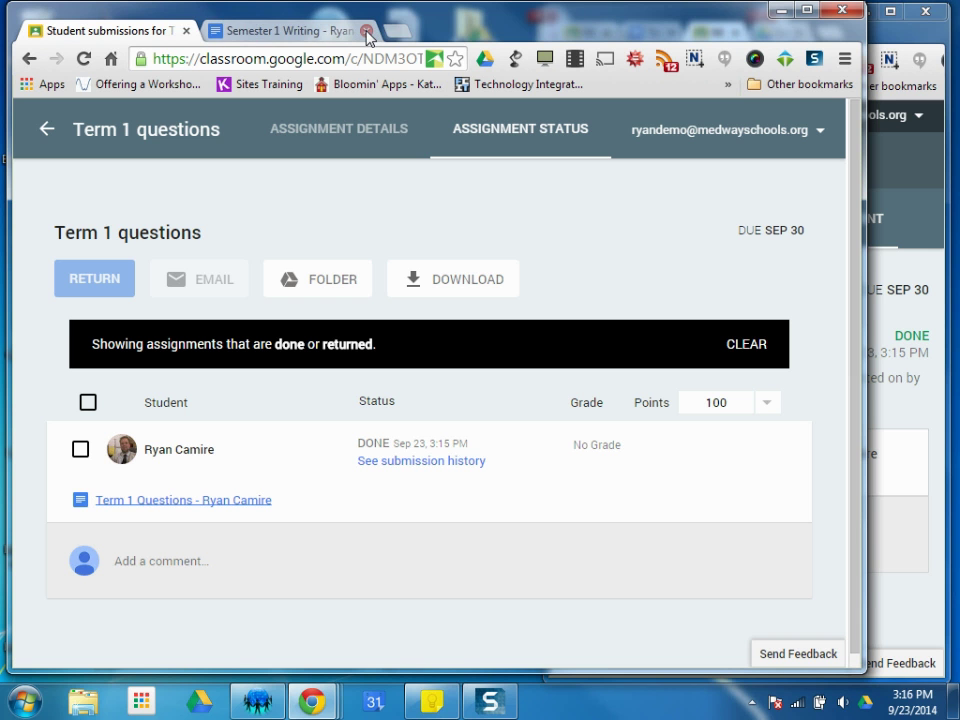
left_click(367, 35)
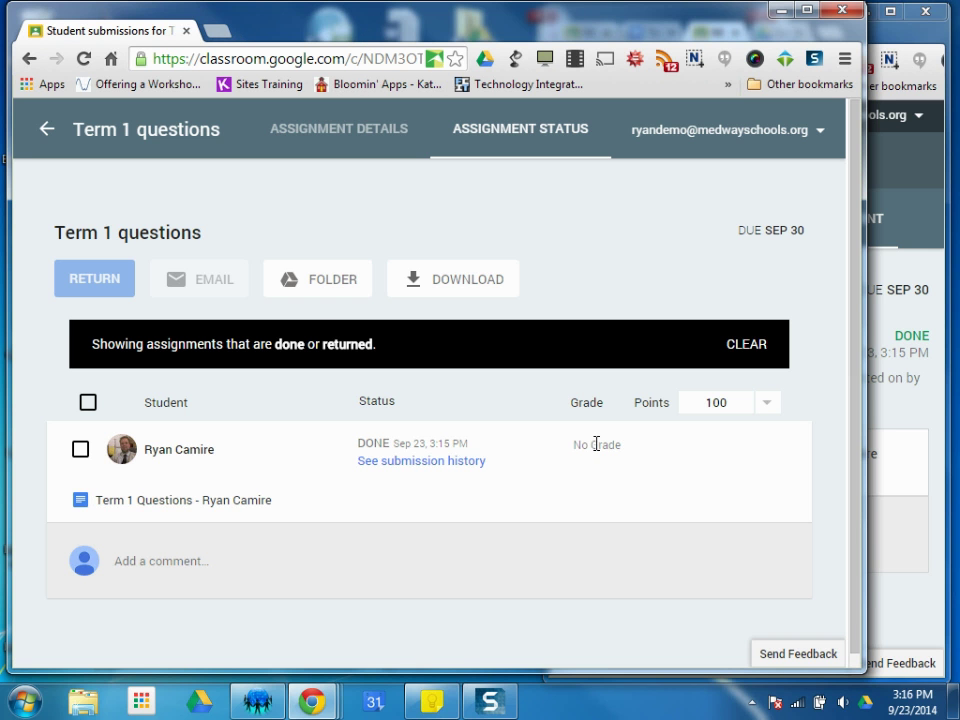
type("75")
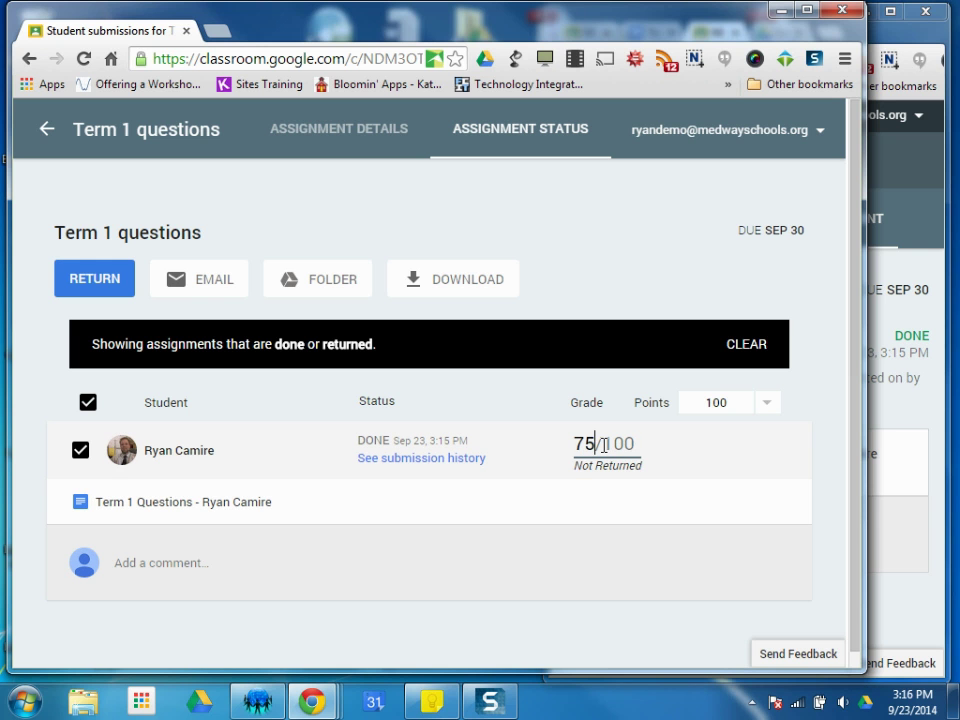
left_click(610, 524)
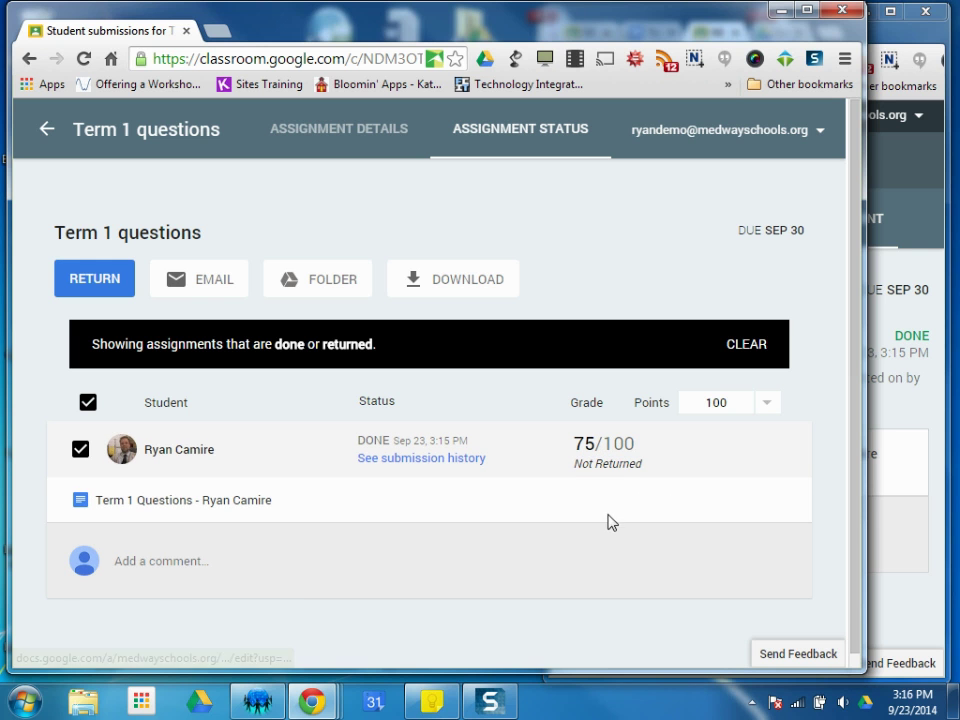
Return the graded Term 1 questions assignment to the student with the note "Not bad.".
left_click(90, 284)
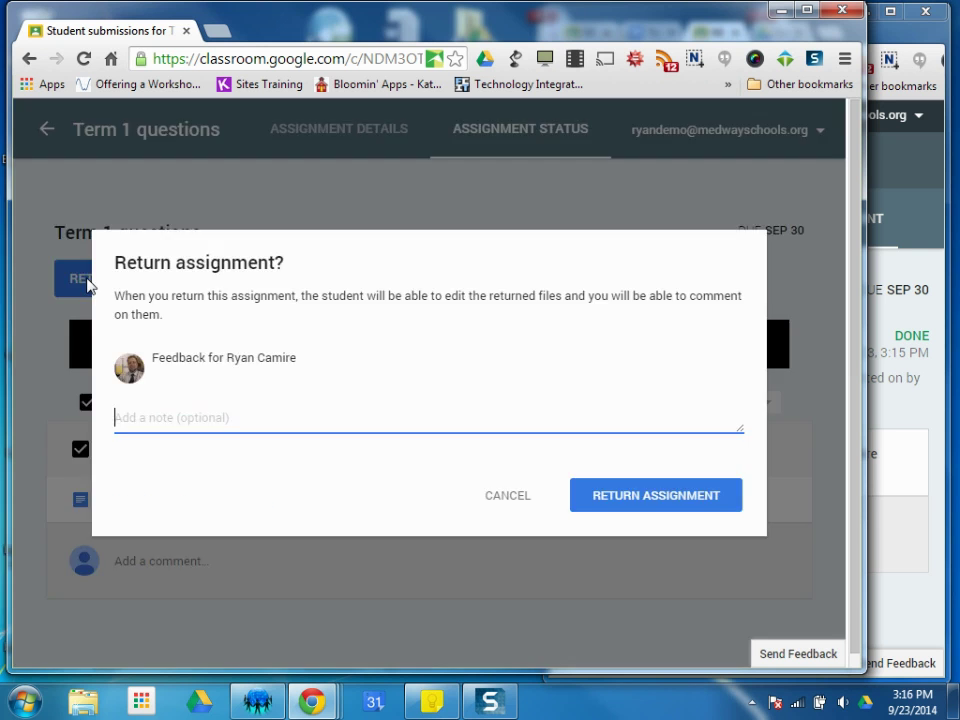
type("N")
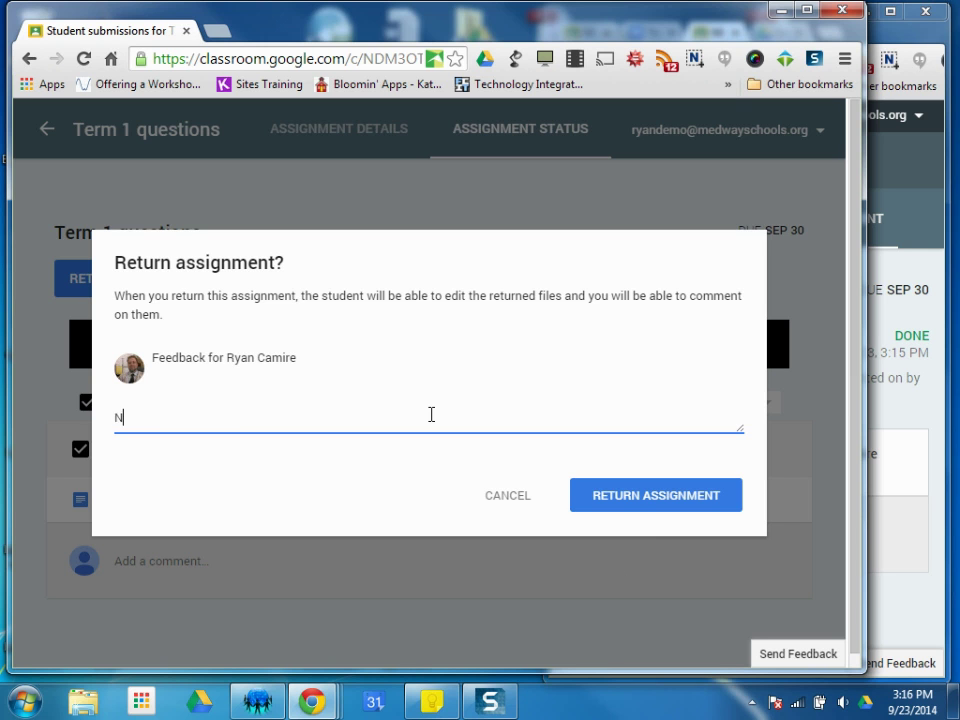
type("ot bad.")
left_click(616, 505)
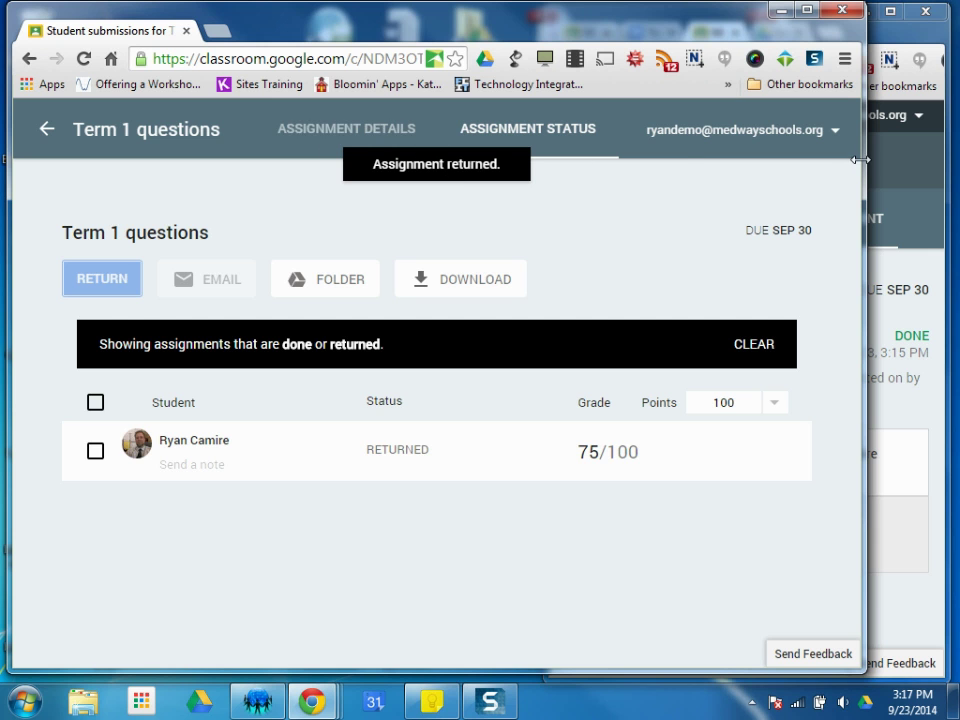
Go back to the class stream, narrow the teacher's window, and examine the done and not-done counts of both assignments.
left_click(336, 133)
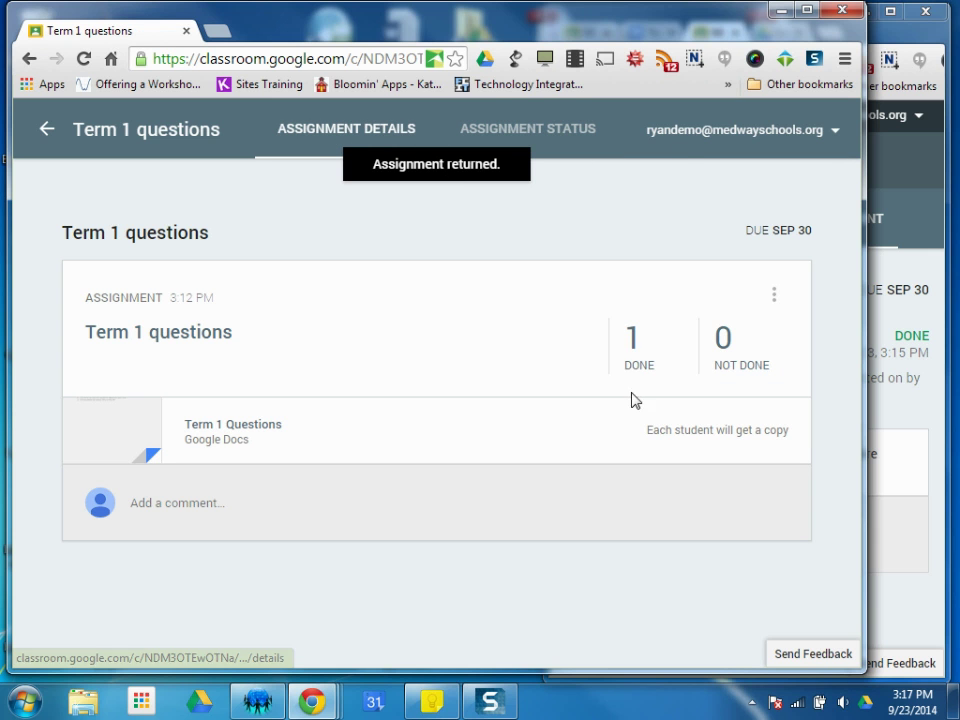
left_click(46, 132)
scroll(494, 640, "down", 4)
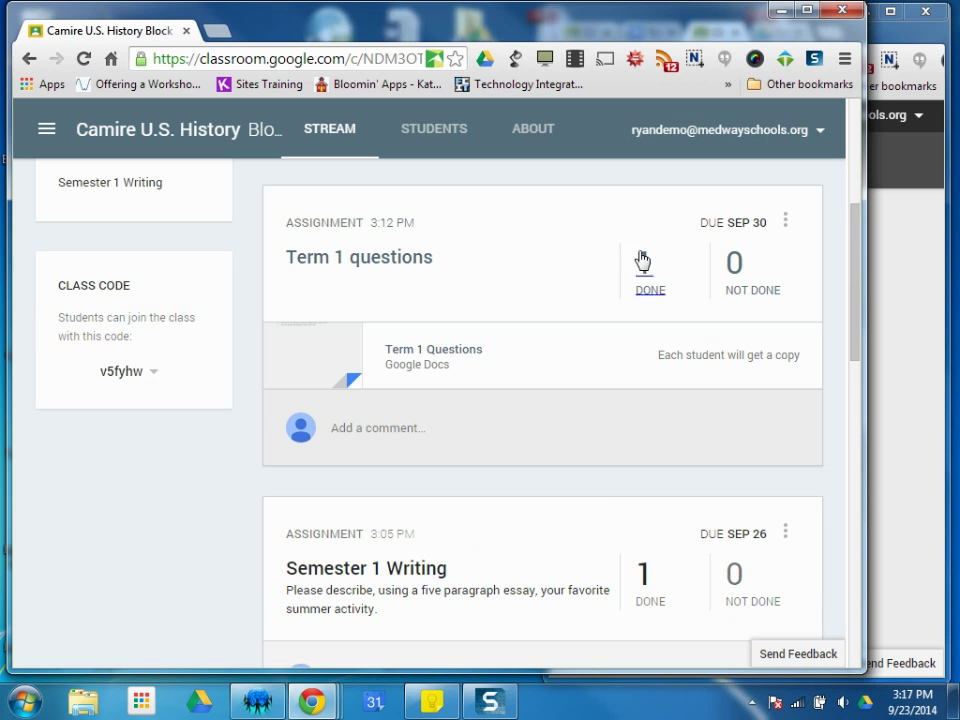
left_click_drag(867, 358, 612, 371)
scroll(386, 452, "up", 1)
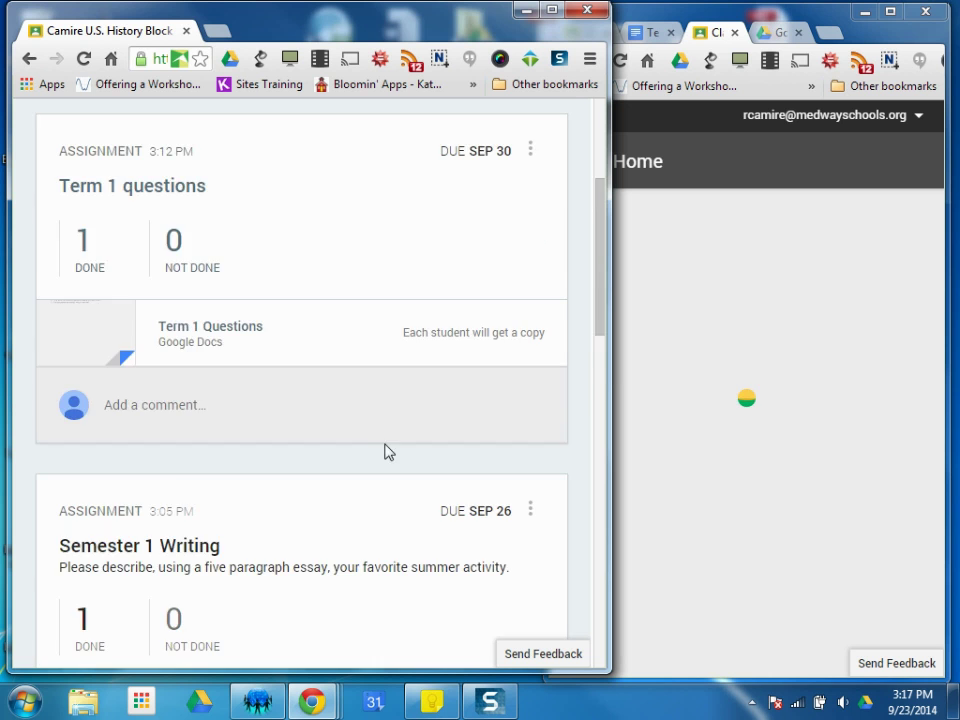
scroll(289, 508, "down", 2)
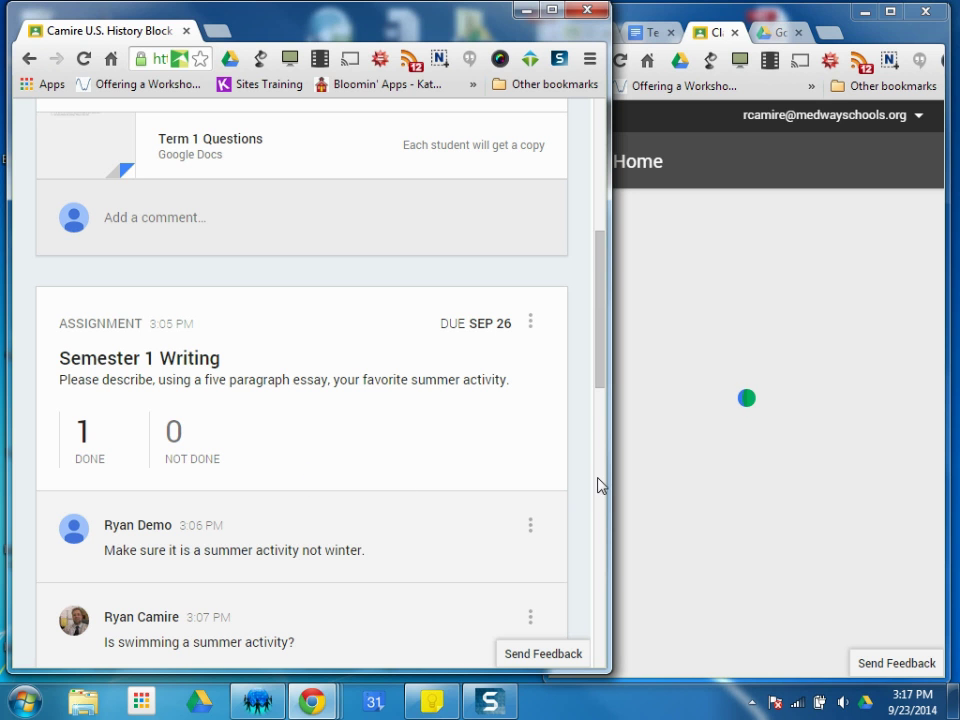
scroll(439, 415, "up", 3)
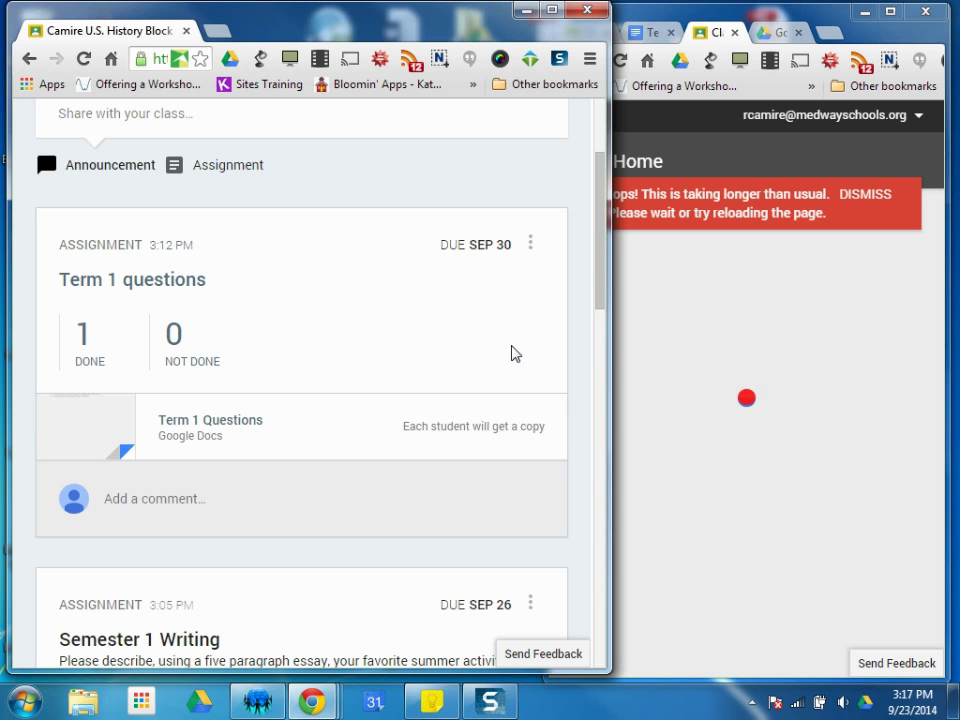
Reload the student's Classroom page and start a new assignment in the widened teacher's window.
left_click_drag(608, 330, 872, 394)
left_click(620, 60)
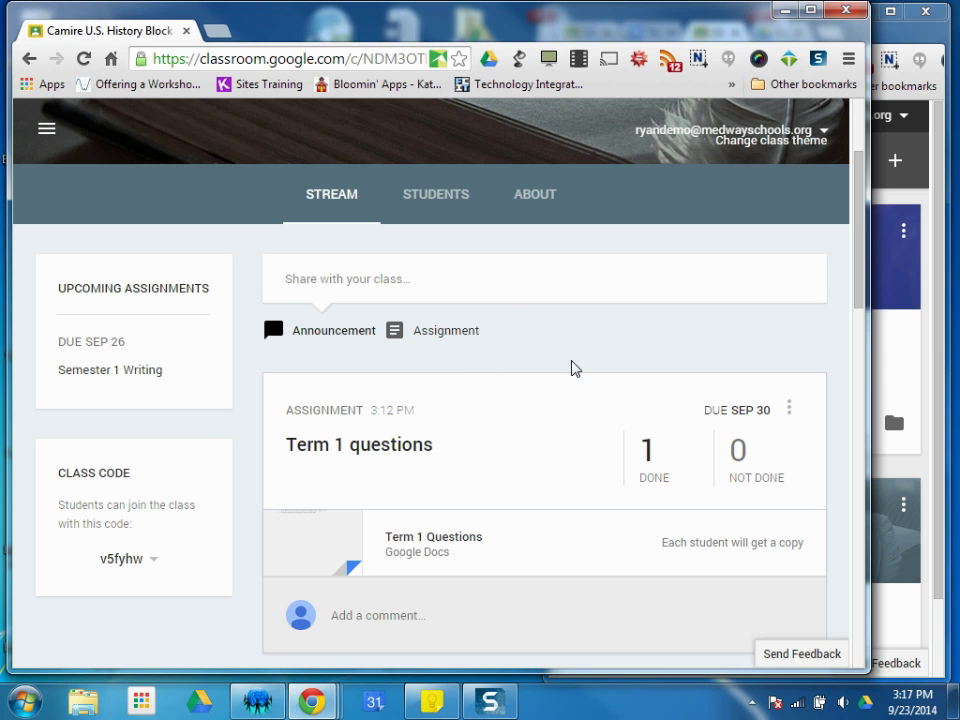
left_click(474, 334)
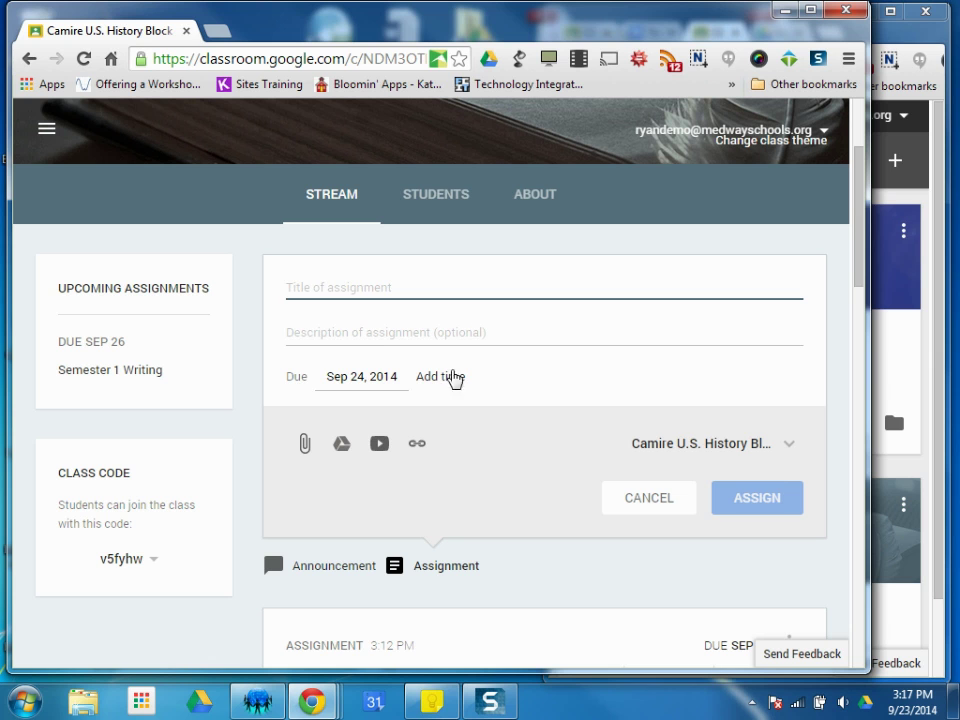